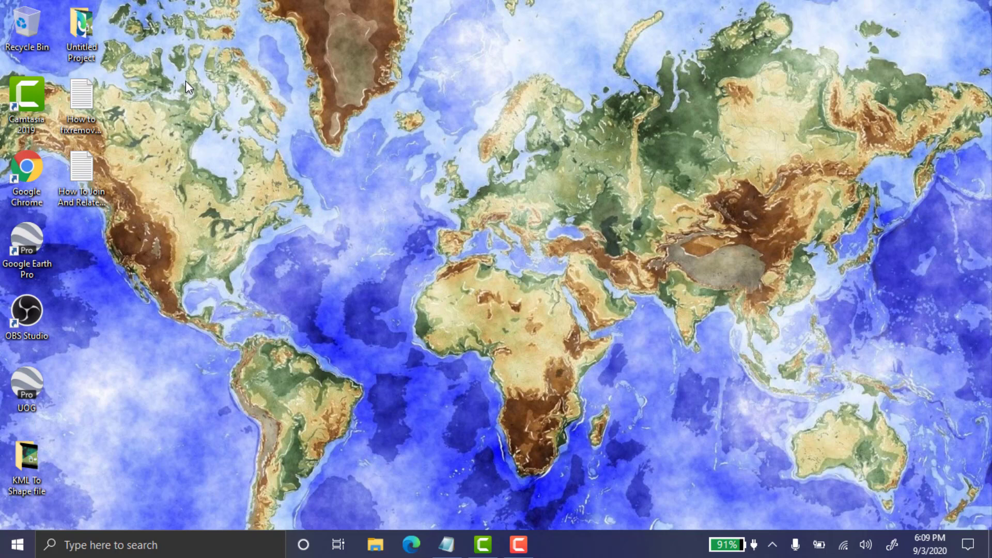
# Step: Launch ArcMap from the Windows search and dismiss the Getting Started dialog to work in a blank map
pyautogui.rightClick(382, 187)
pyautogui.click(482, 225)
pyautogui.click(147, 545)
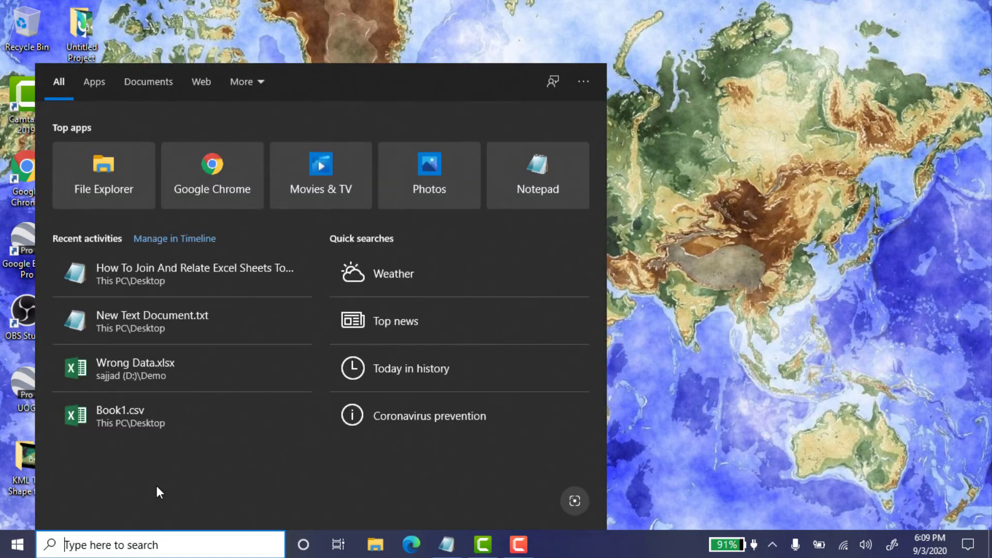
pyautogui.write('arc')
pyautogui.press('Return')
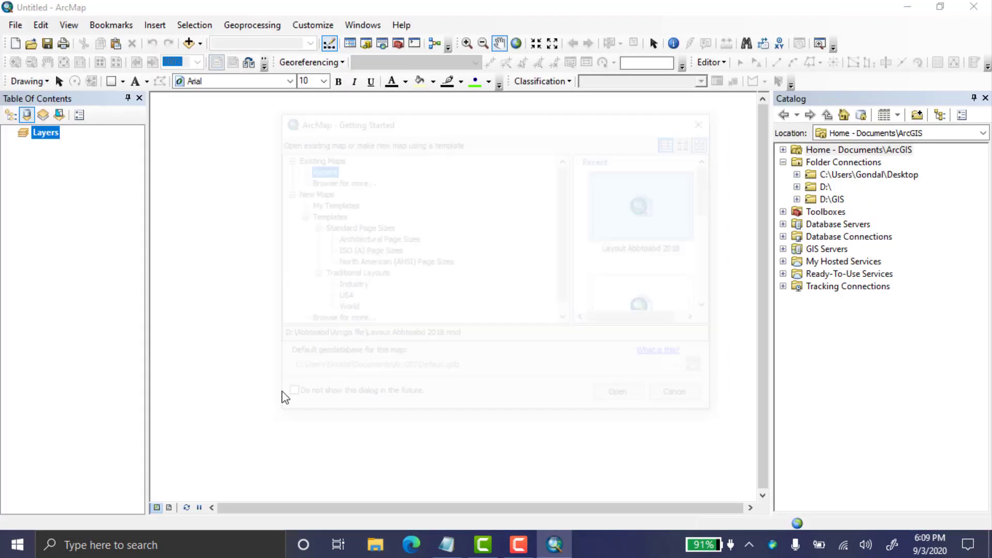
pyautogui.click(708, 405)
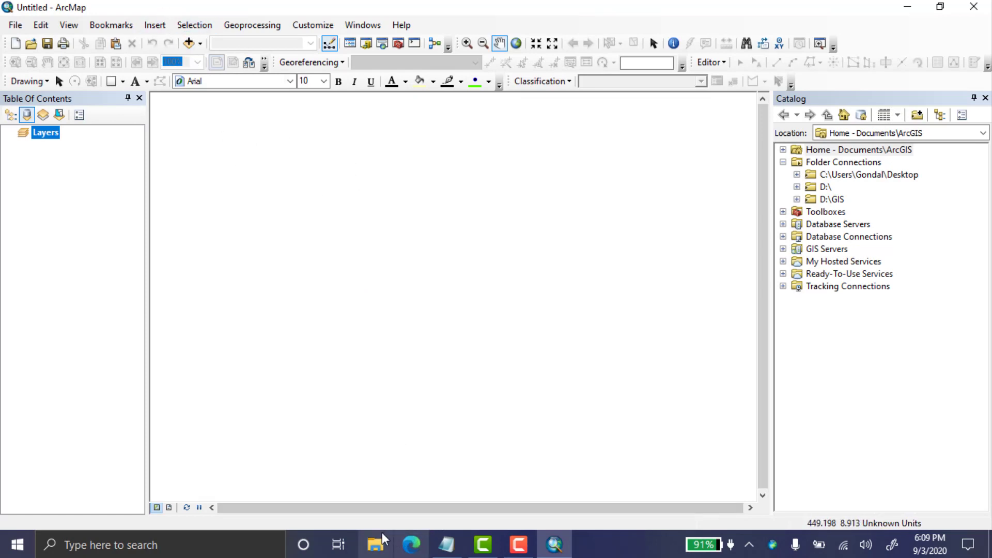
# Step: Open the FINALLLLLLL CSV file from the Demo folder on drive D: in Excel
pyautogui.click(382, 546)
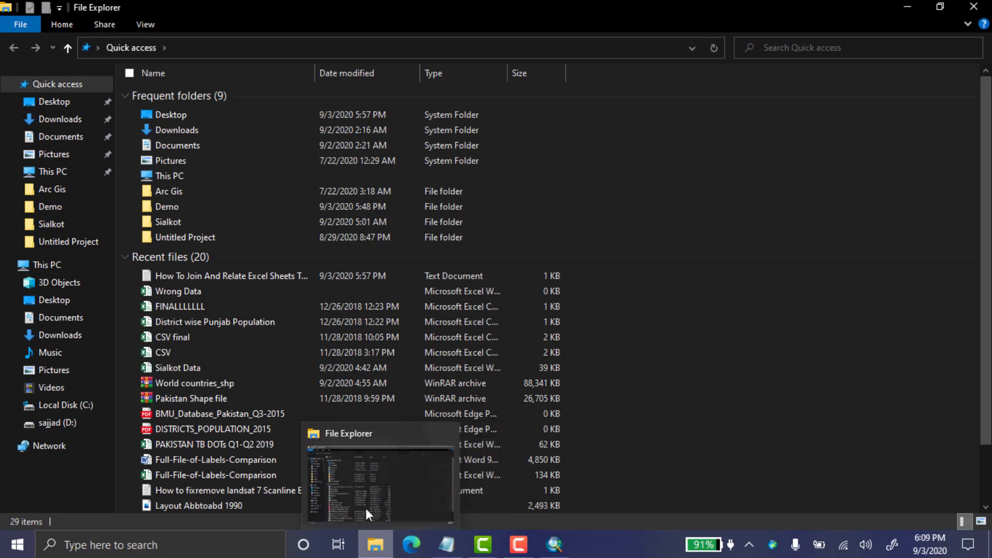
pyautogui.click(79, 408)
pyautogui.click(80, 423)
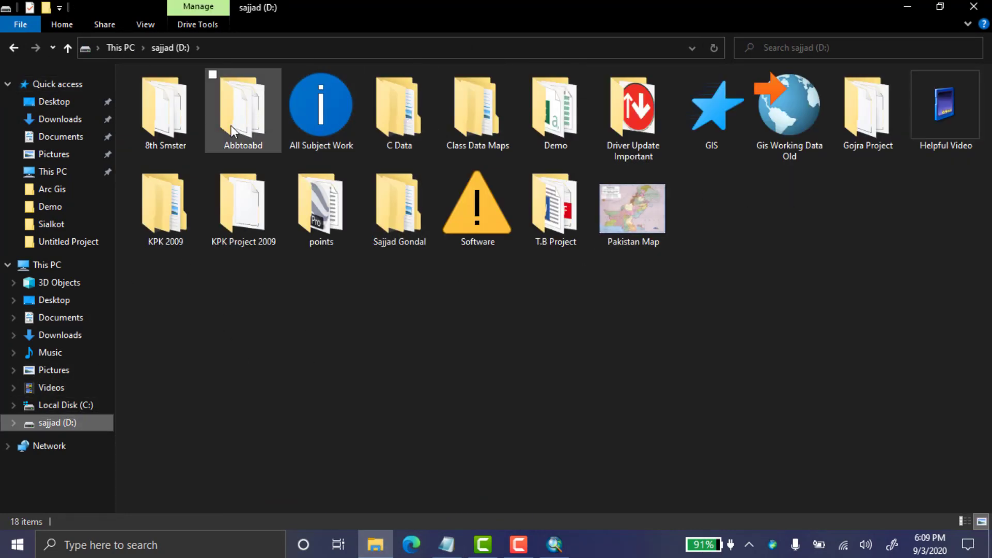
pyautogui.doubleClick(554, 120)
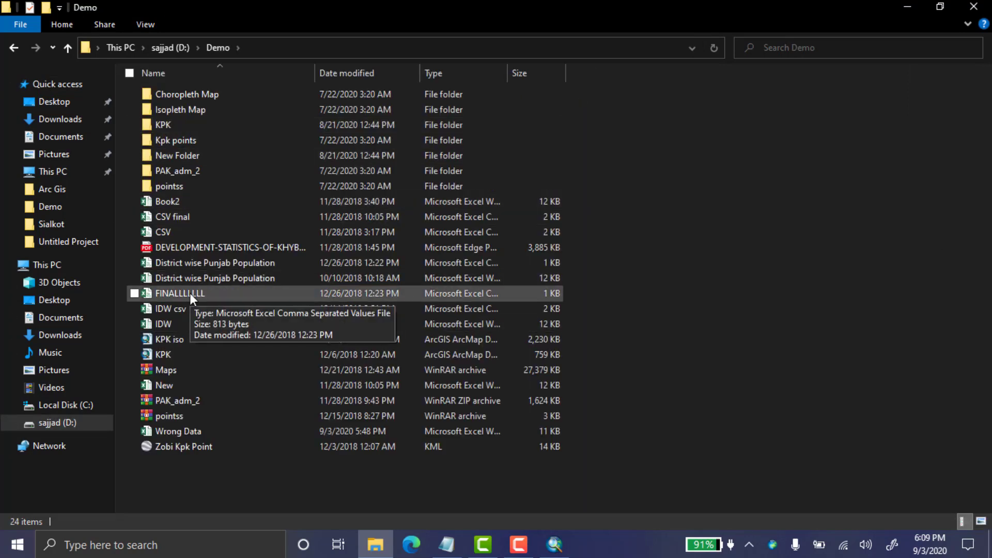
pyautogui.doubleClick(190, 293)
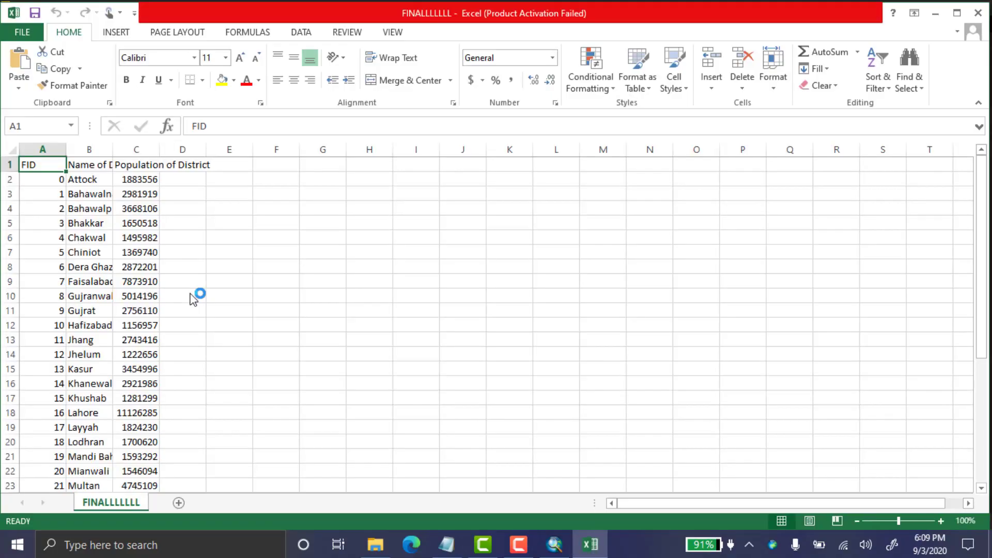
pyautogui.click(643, 409)
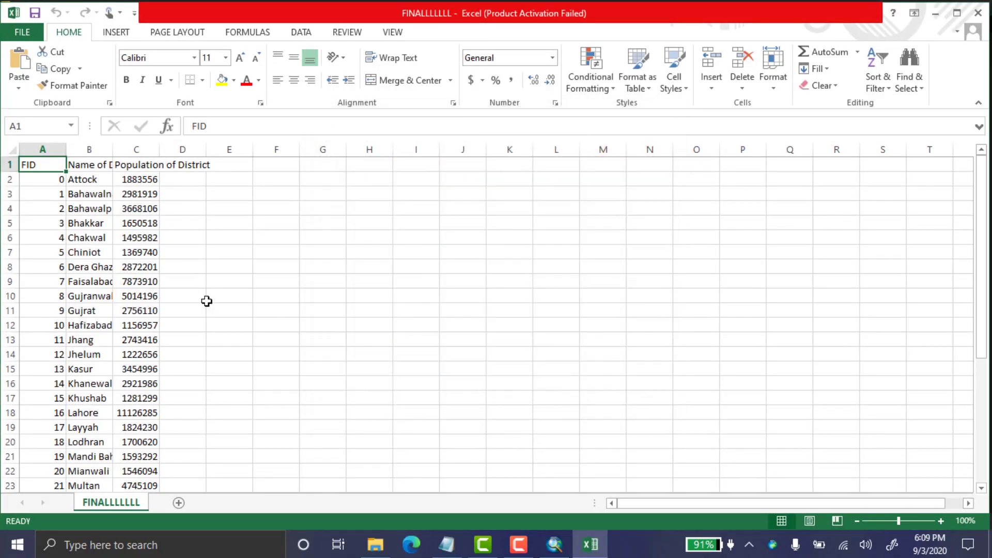
# Step: Fit the Name of District and Population of District columns to their contents and select the first FID value
pyautogui.doubleClick(113, 150)
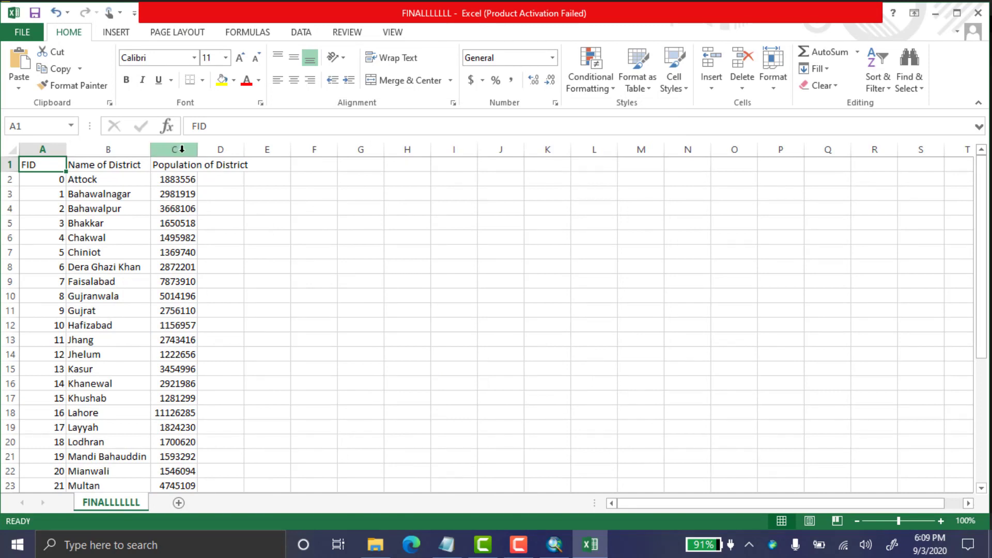
pyautogui.doubleClick(197, 149)
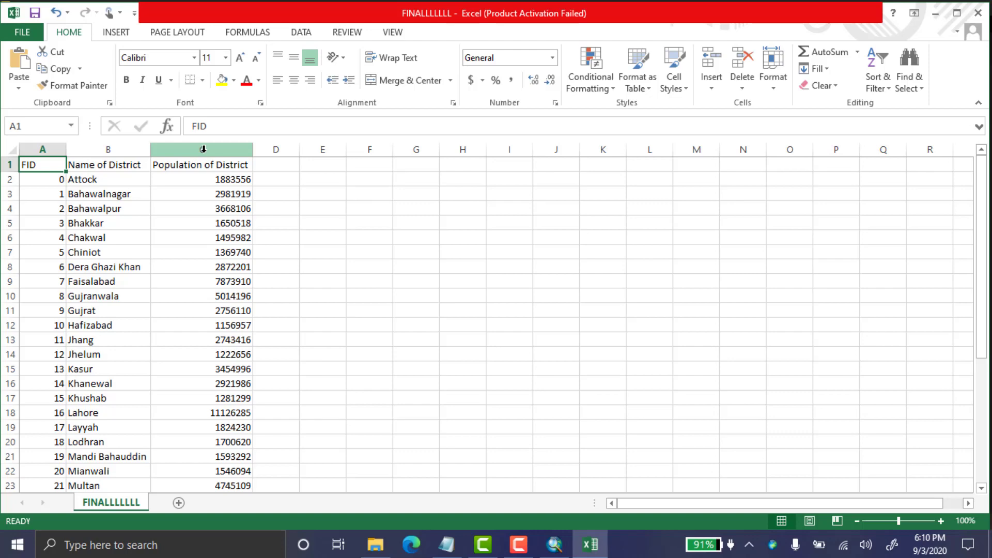
pyautogui.scroll(-6, 223, 289)
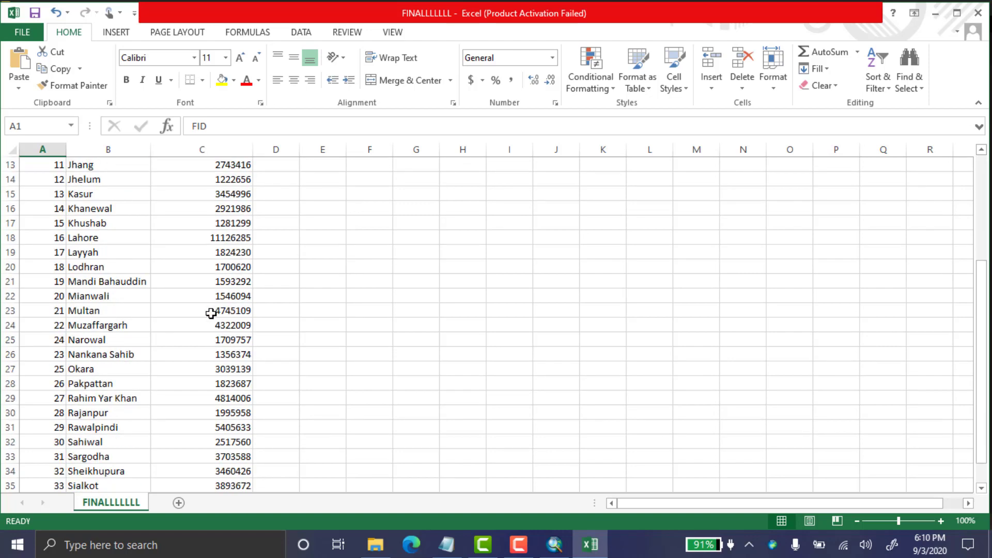
pyautogui.scroll(6, 191, 356)
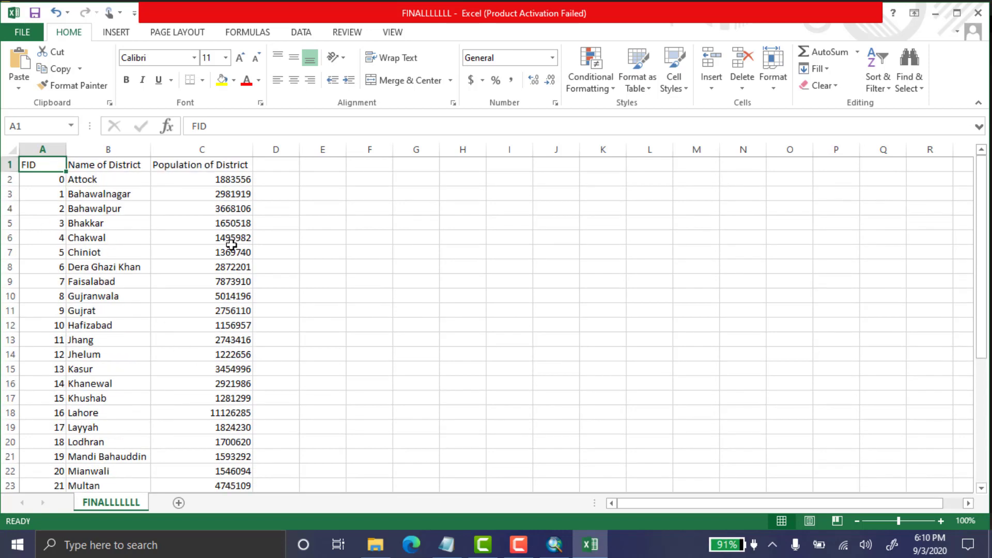
pyautogui.click(39, 181)
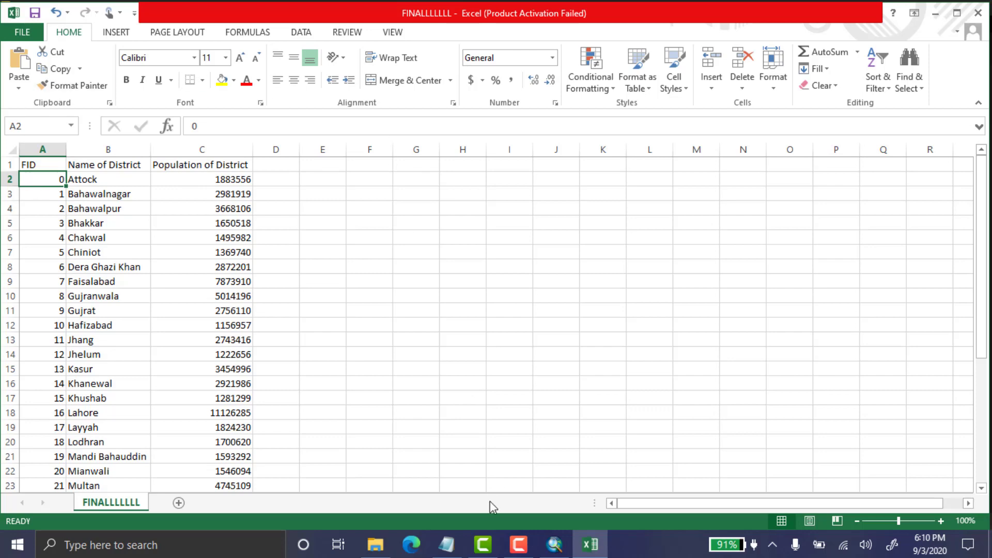
# Step: Switch to ArcMap and add the Districts layer from the Punjab folder in D:\Gis Working Data Old
pyautogui.click(554, 545)
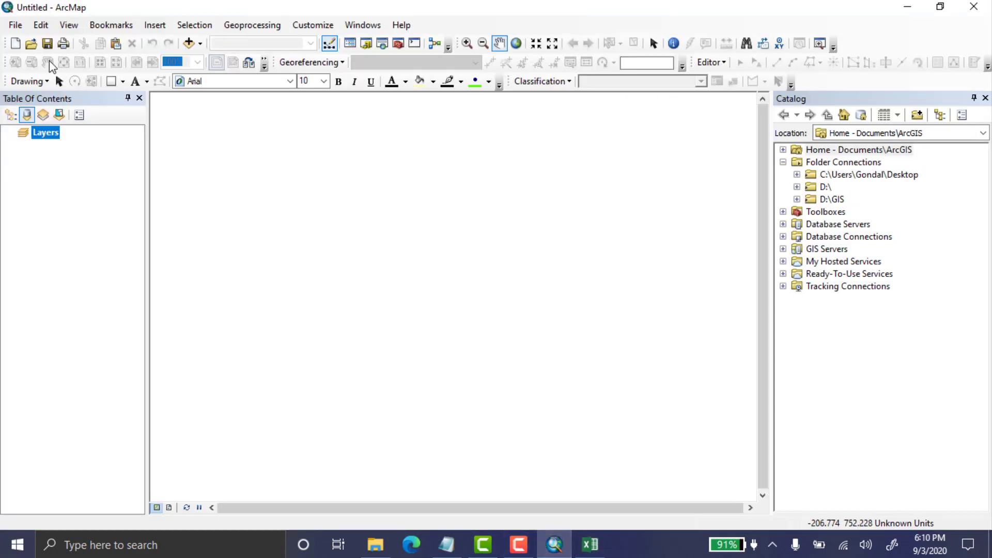
pyautogui.click(190, 44)
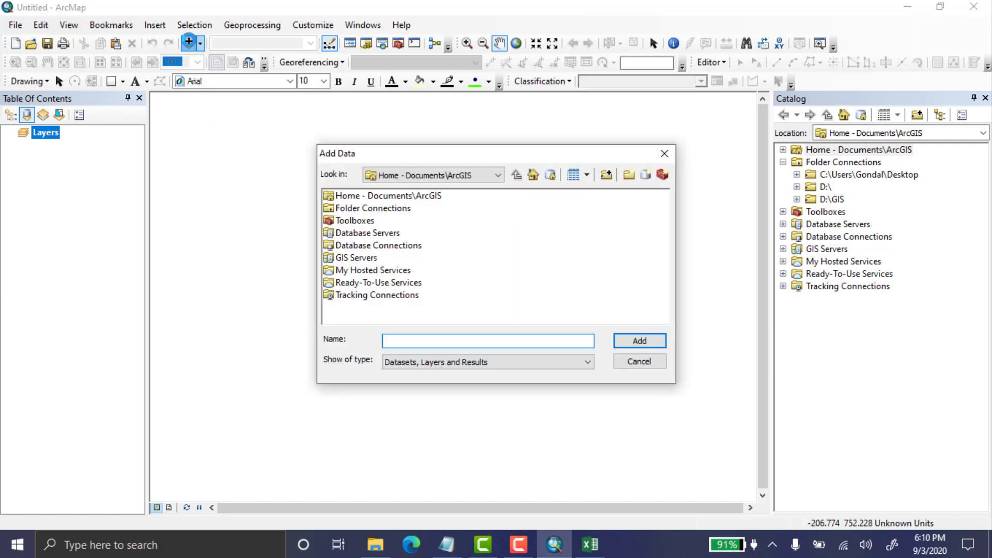
pyautogui.click(445, 176)
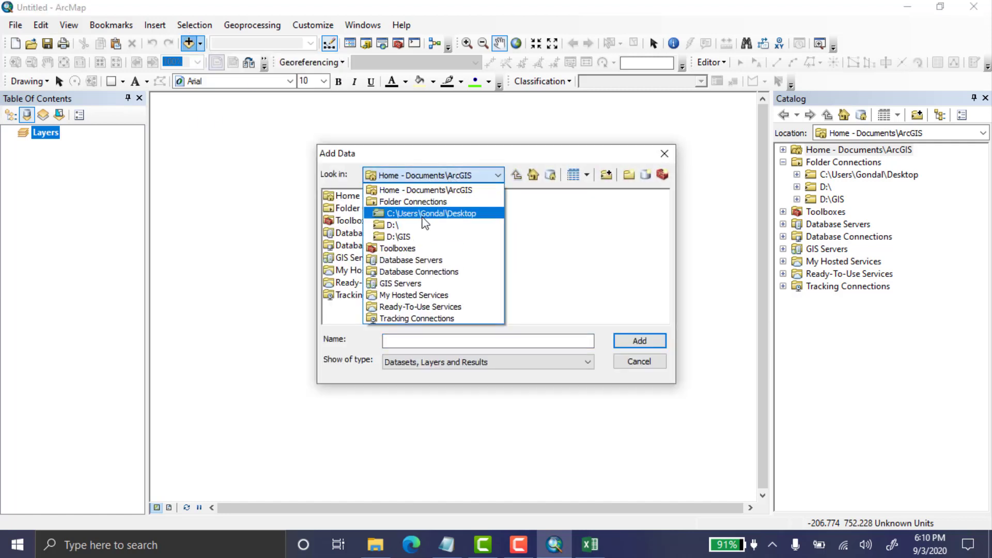
pyautogui.click(406, 225)
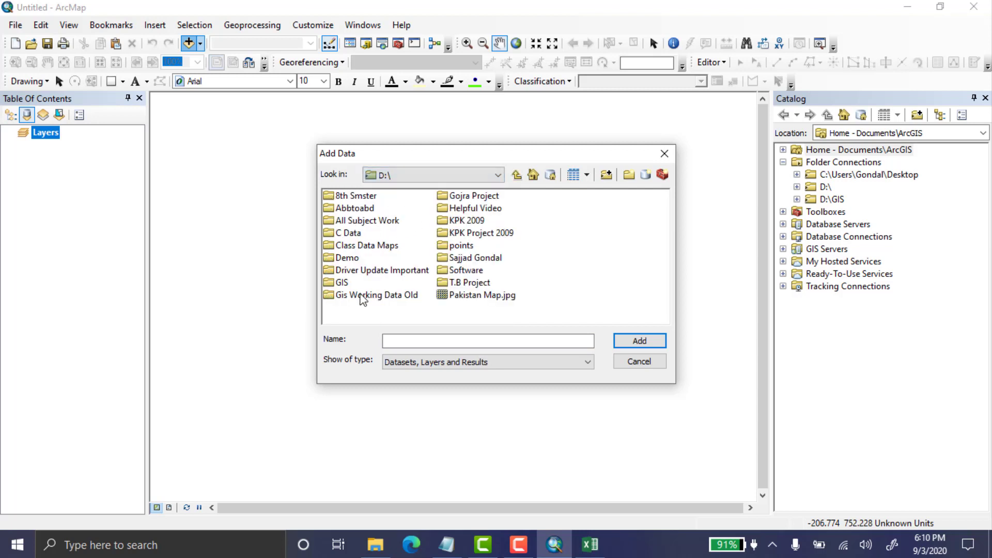
pyautogui.click(362, 297)
pyautogui.doubleClick(363, 297)
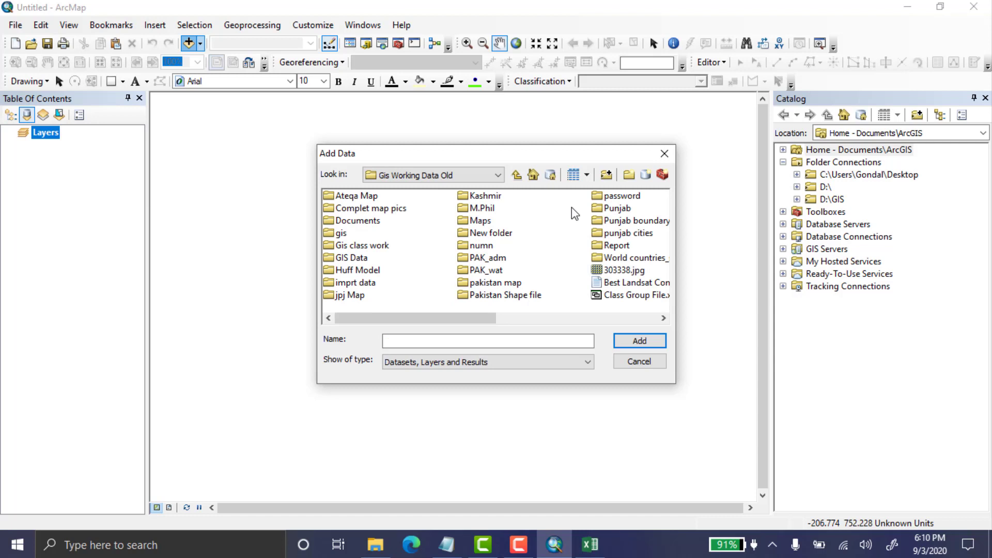
pyautogui.doubleClick(615, 212)
pyautogui.doubleClick(366, 199)
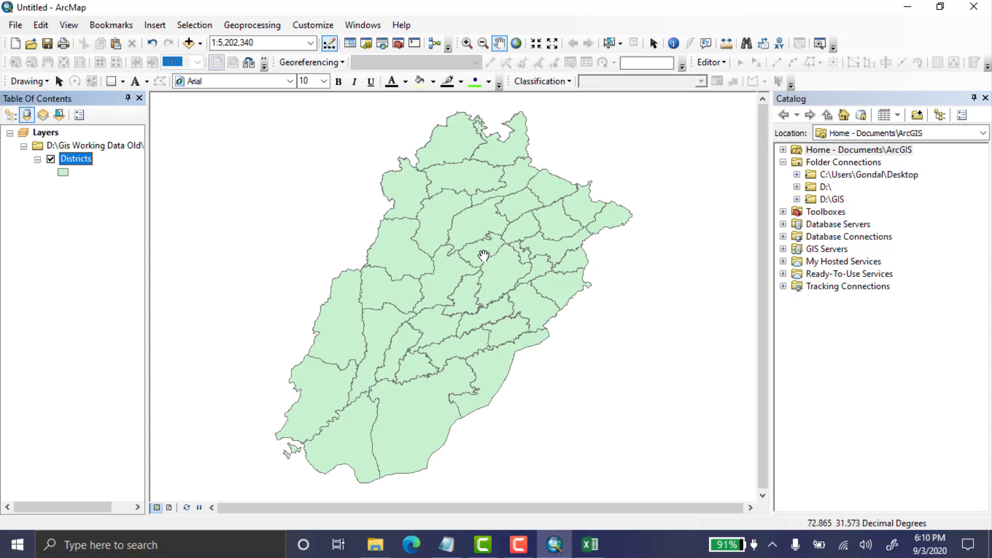
# Step: Open the Districts layer's attribute table at full size and select the BAHAWALNAGAR record
pyautogui.rightClick(86, 164)
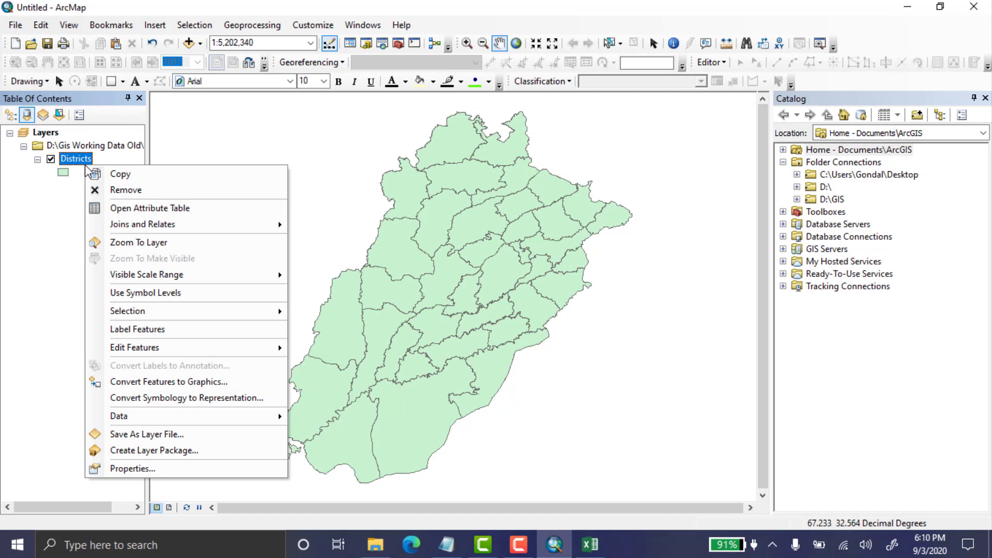
pyautogui.click(126, 209)
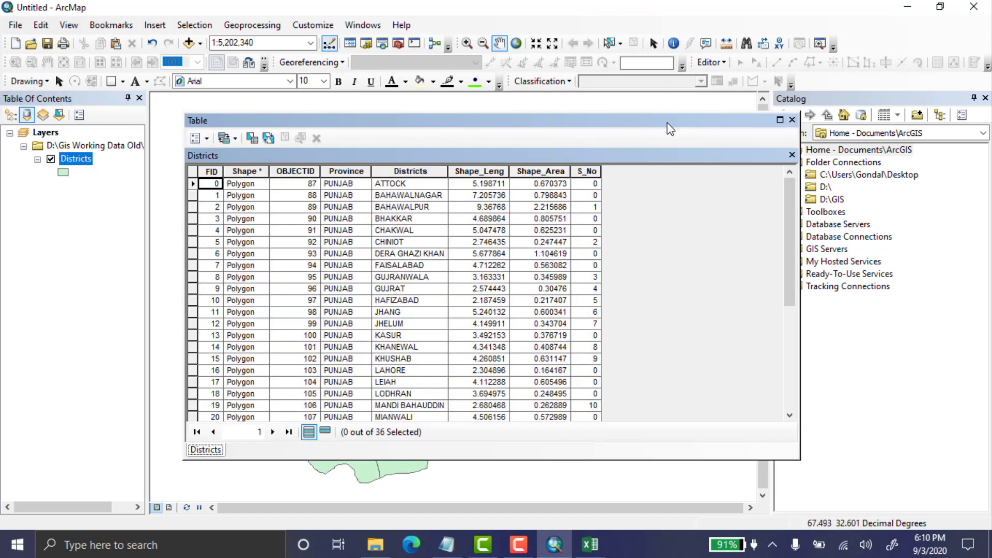
pyautogui.click(782, 117)
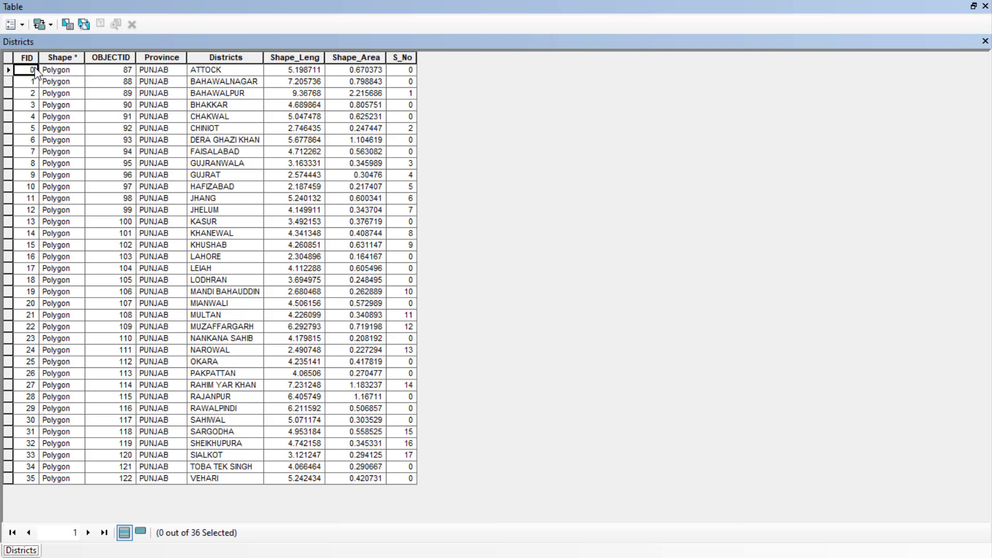
pyautogui.click(9, 71)
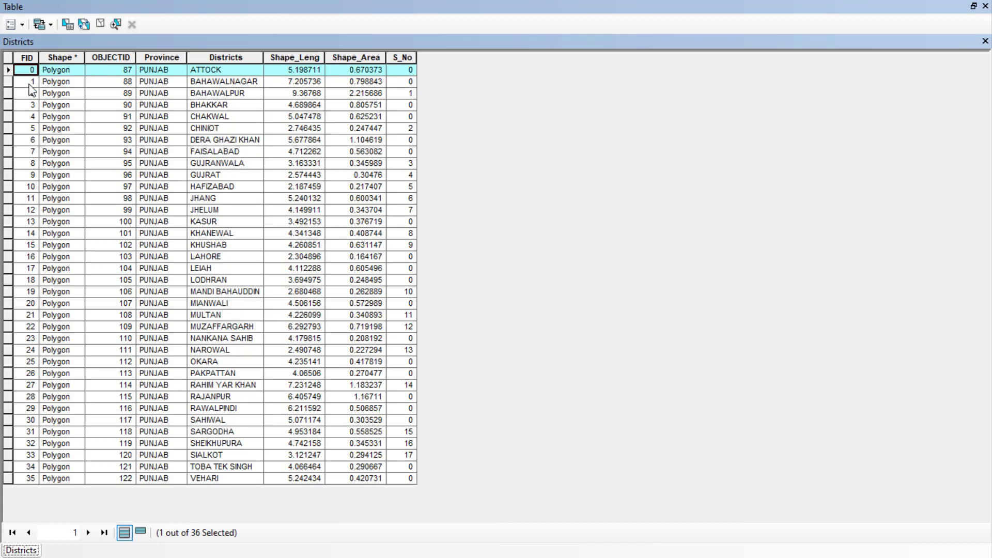
pyautogui.click(12, 86)
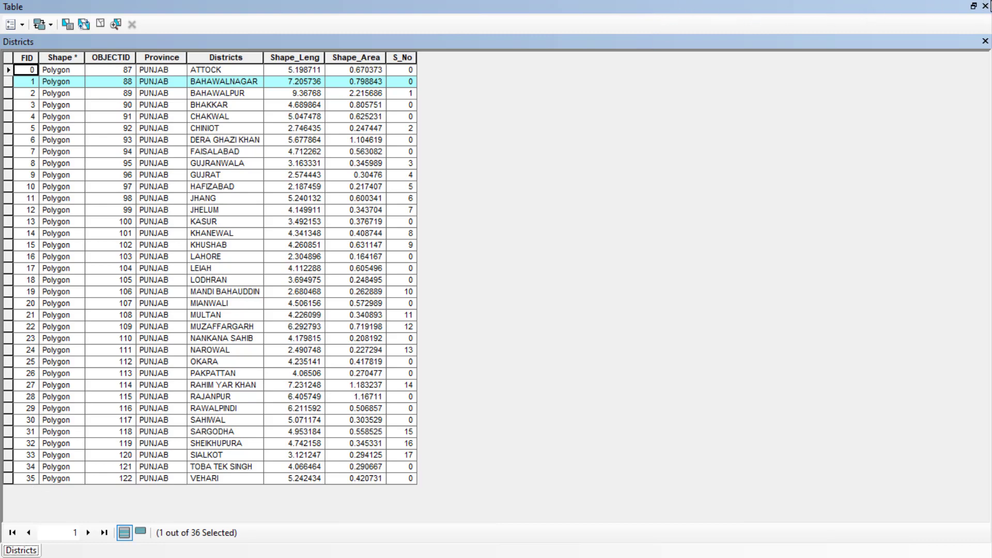
# Step: Restore the attribute table to a floating window and place it over the upper part of the map
pyautogui.click(985, 7)
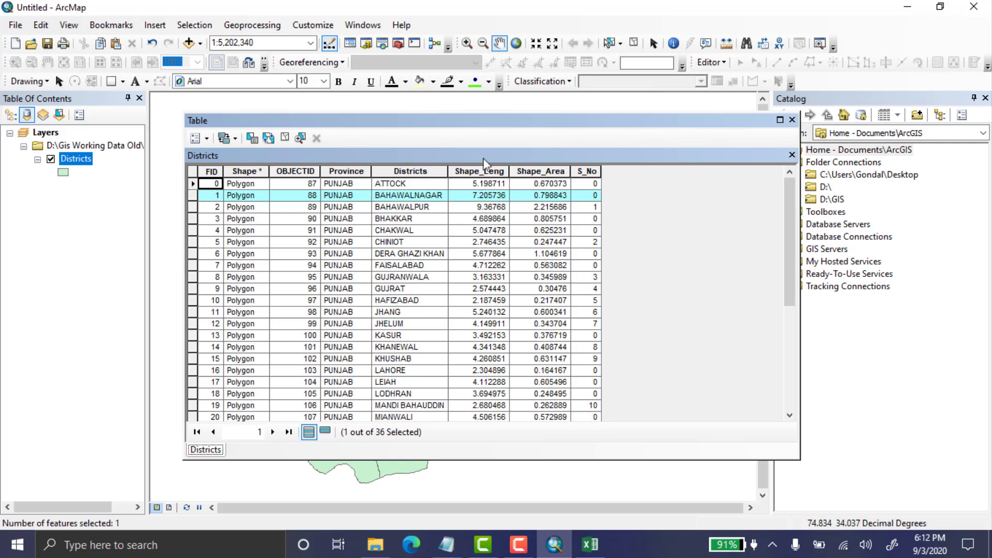
pyautogui.moveTo(459, 123); pyautogui.dragTo(441, 87)
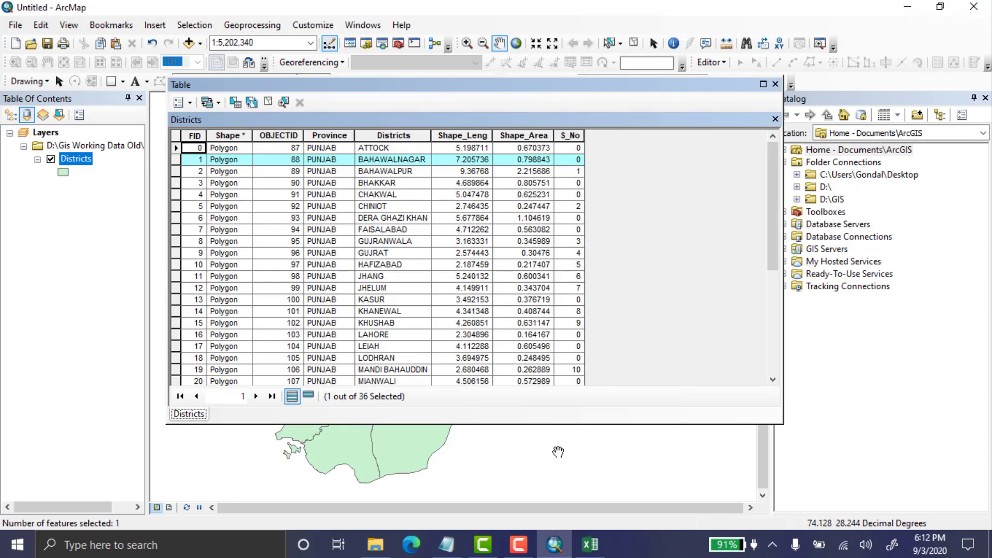
pyautogui.moveTo(584, 538)
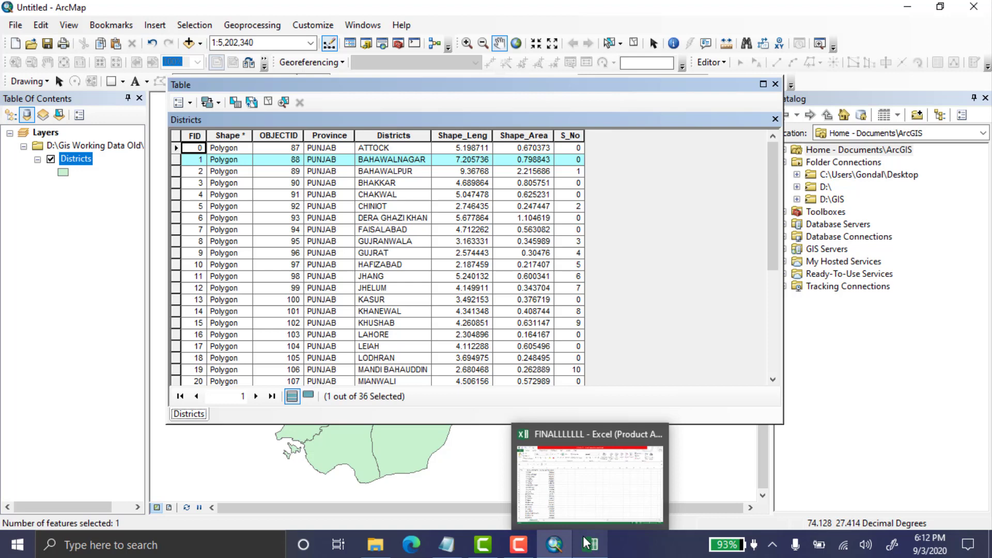
pyautogui.moveTo(331, 85); pyautogui.dragTo(315, 93)
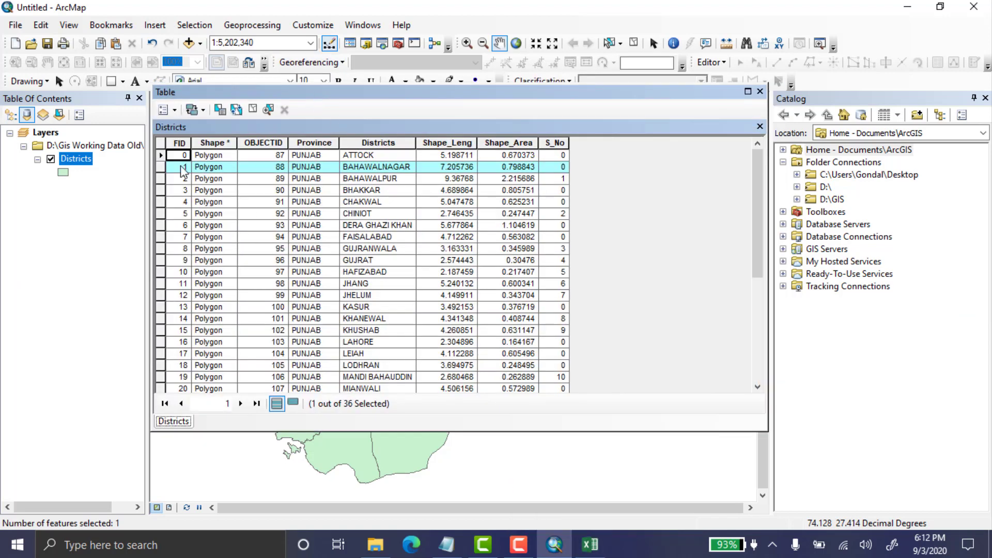
# Step: Compare the FID values and district names in the Excel sheet with those in ArcMap's Districts attribute table
pyautogui.click(591, 544)
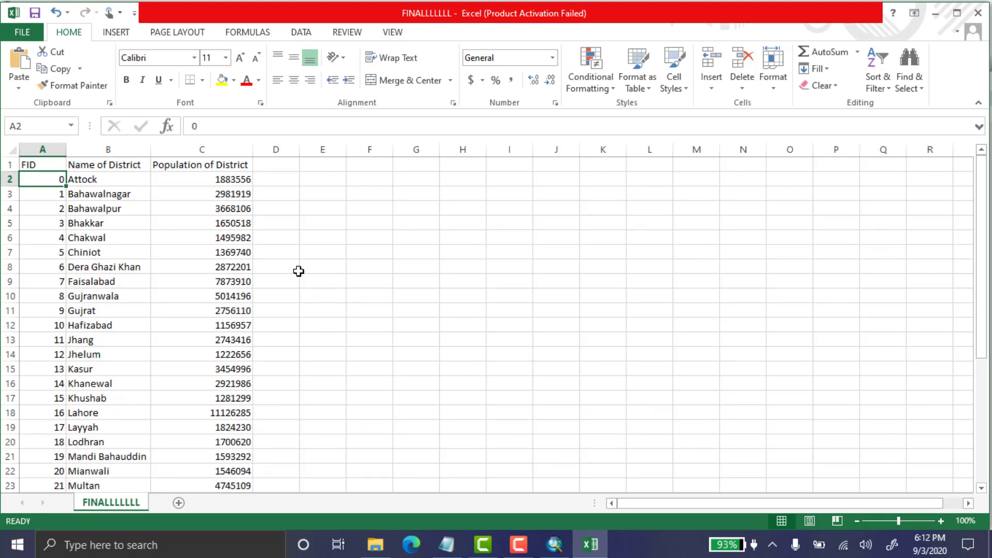
pyautogui.click(554, 545)
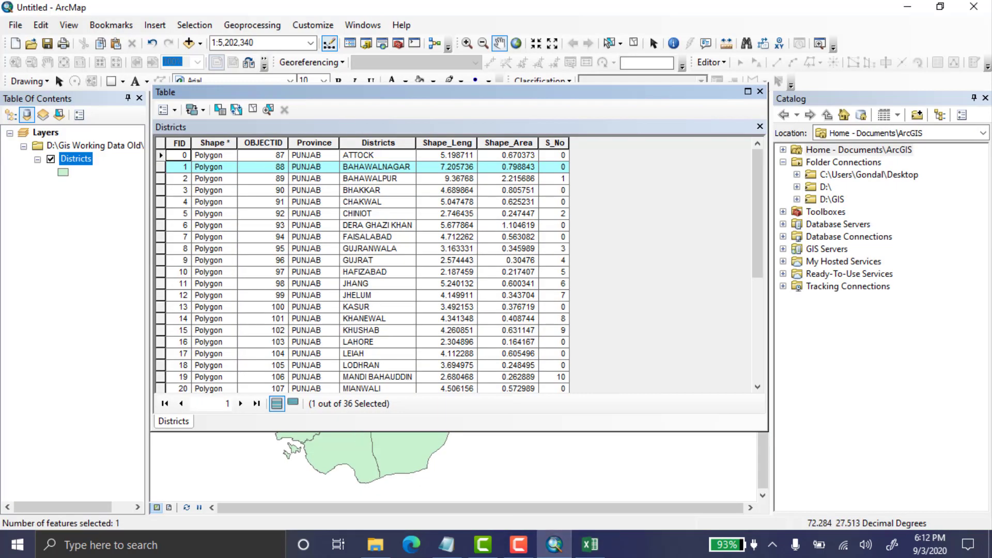
pyautogui.click(592, 548)
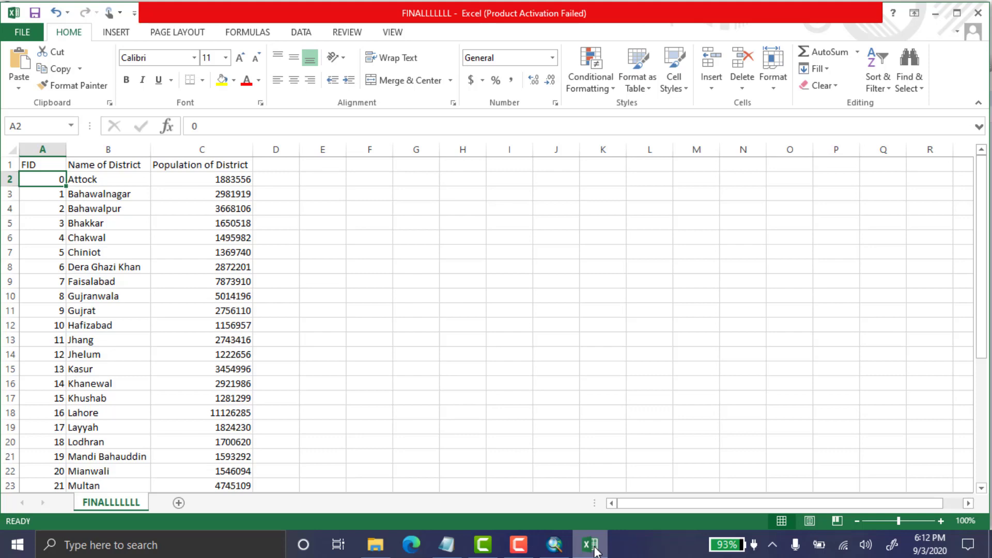
pyautogui.click(555, 545)
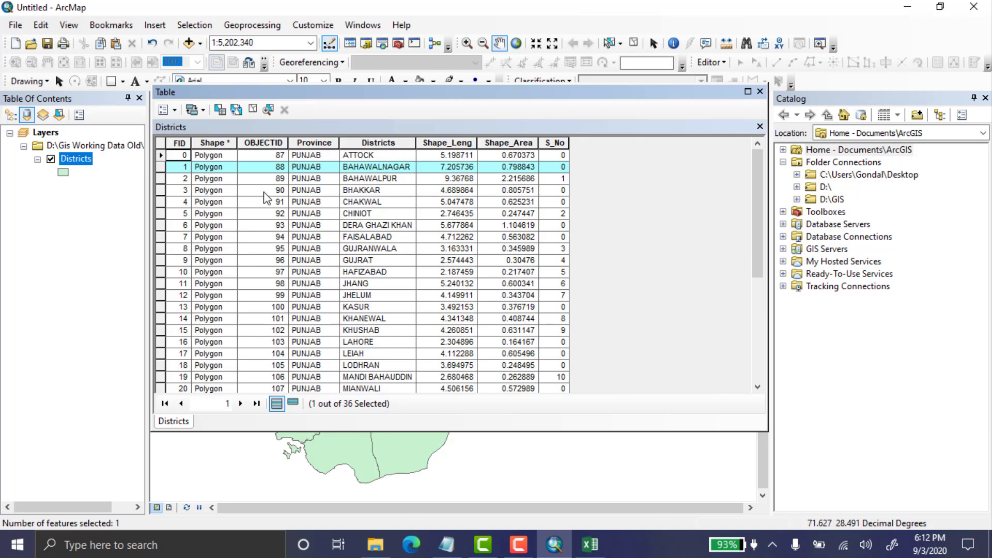
pyautogui.click(589, 548)
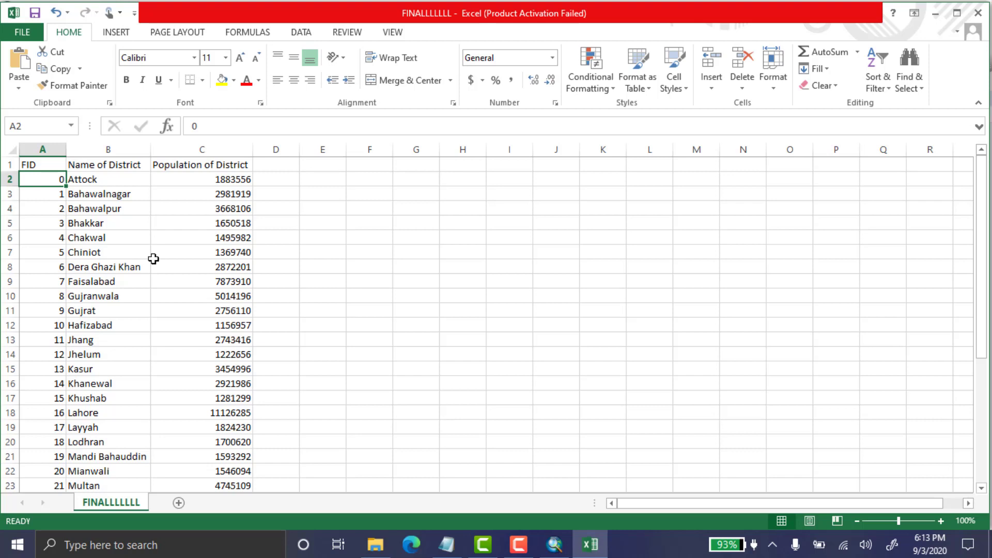
pyautogui.moveTo(553, 552)
pyautogui.click(554, 545)
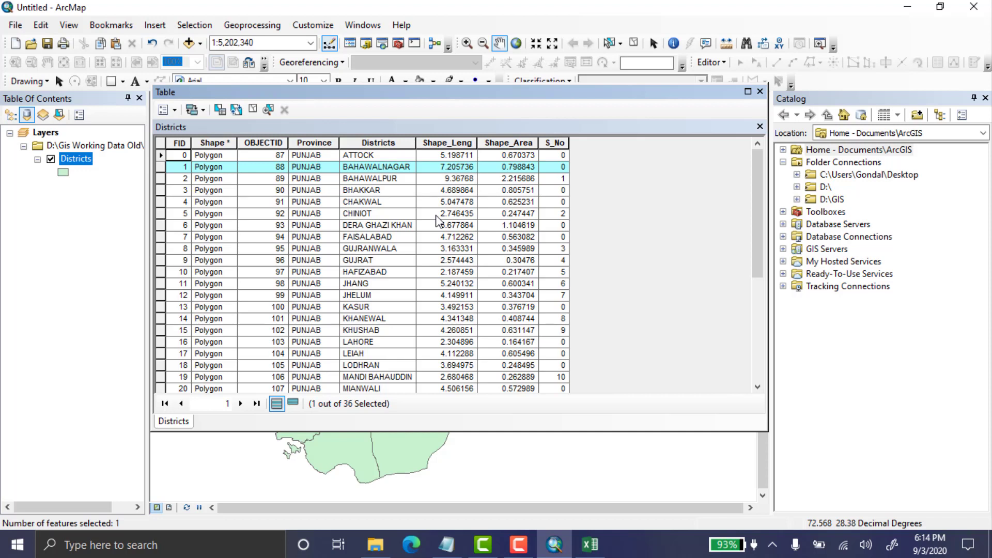
pyautogui.click(584, 546)
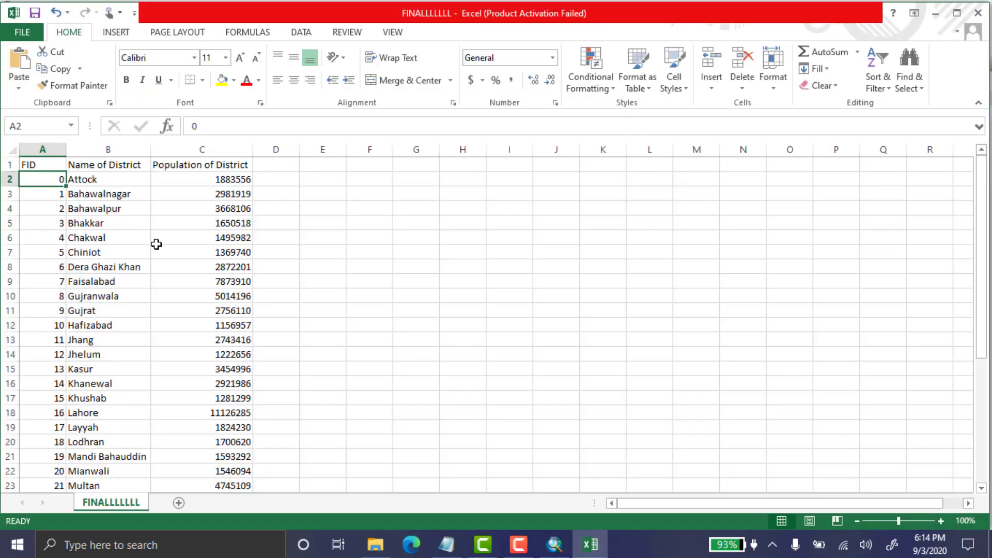
# Step: Look through the district population sheet and start saving a copy of it with the Desktop as the destination folder
pyautogui.scroll(-5, 122, 219)
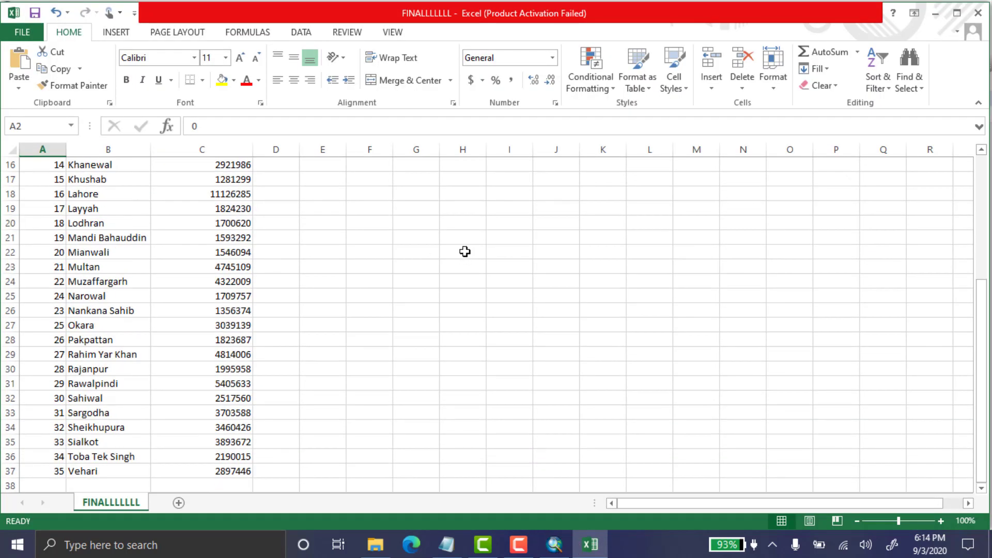
pyautogui.scroll(-2, 274, 257)
pyautogui.scroll(5, 278, 270)
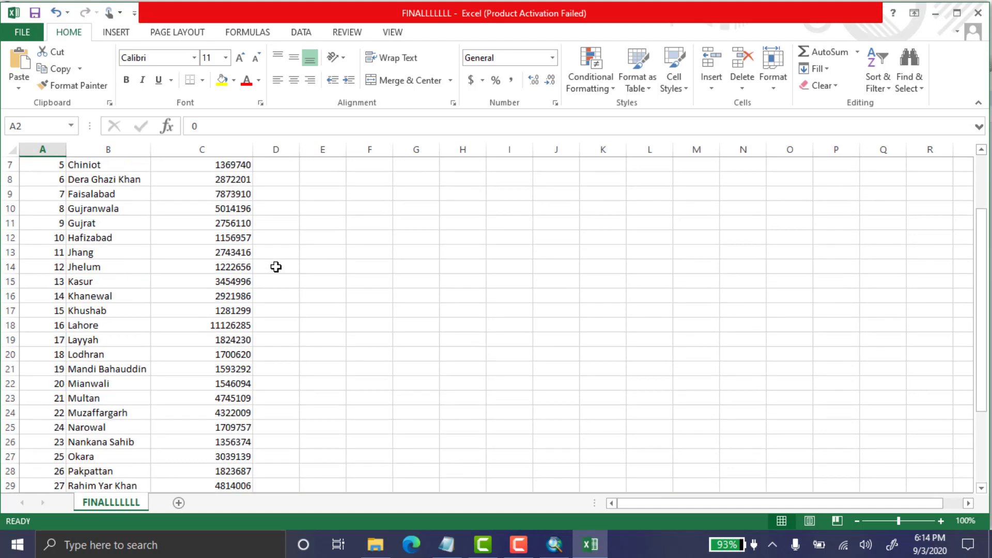
pyautogui.scroll(2, 276, 267)
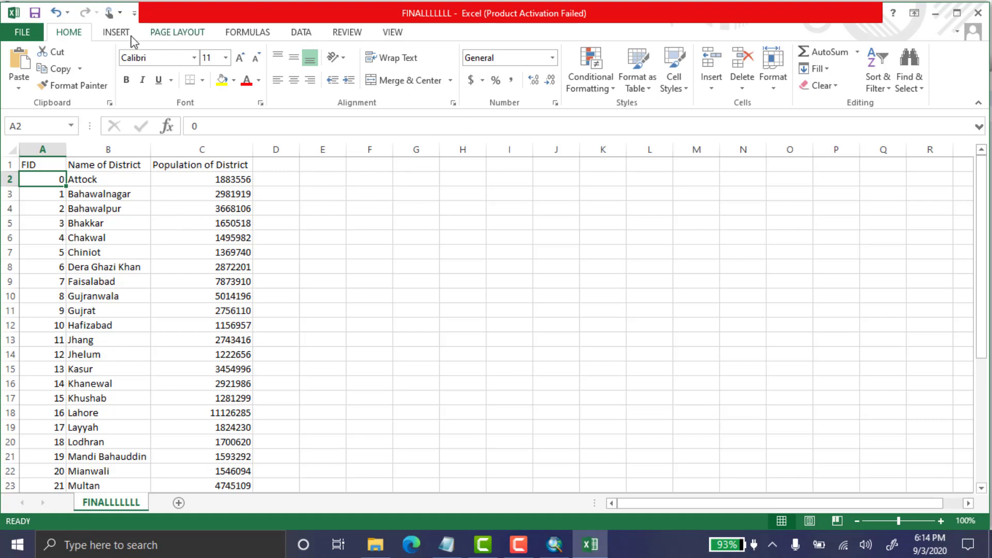
pyautogui.click(31, 34)
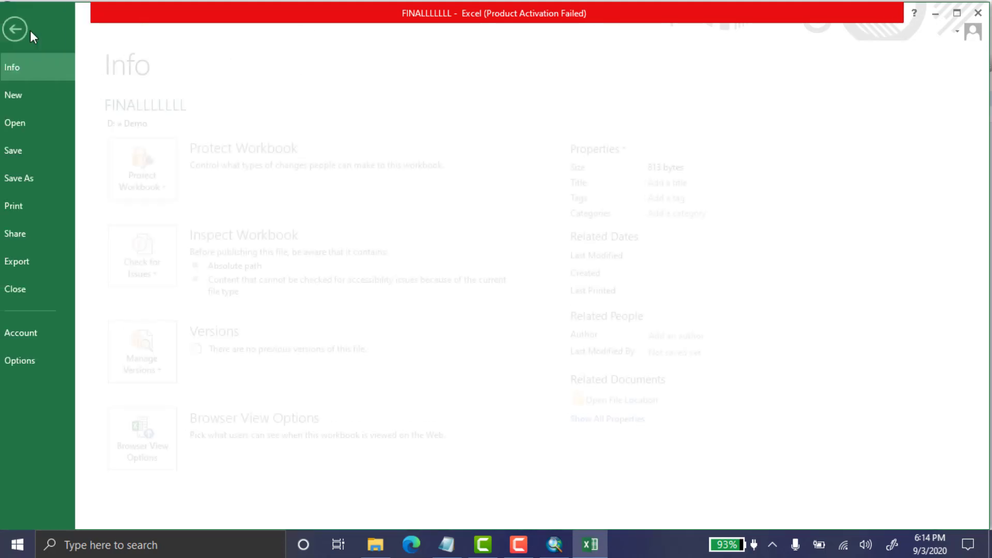
pyautogui.click(37, 178)
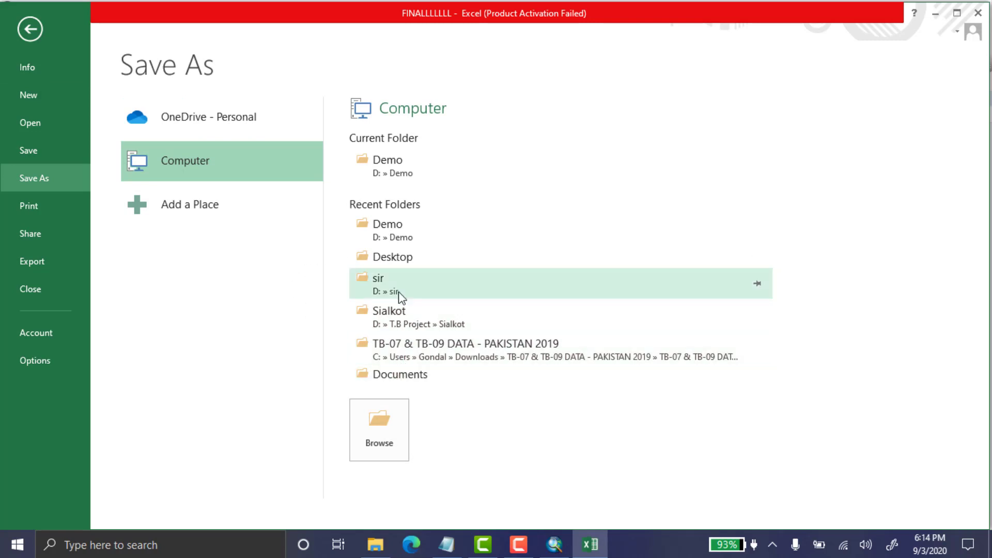
pyautogui.click(405, 258)
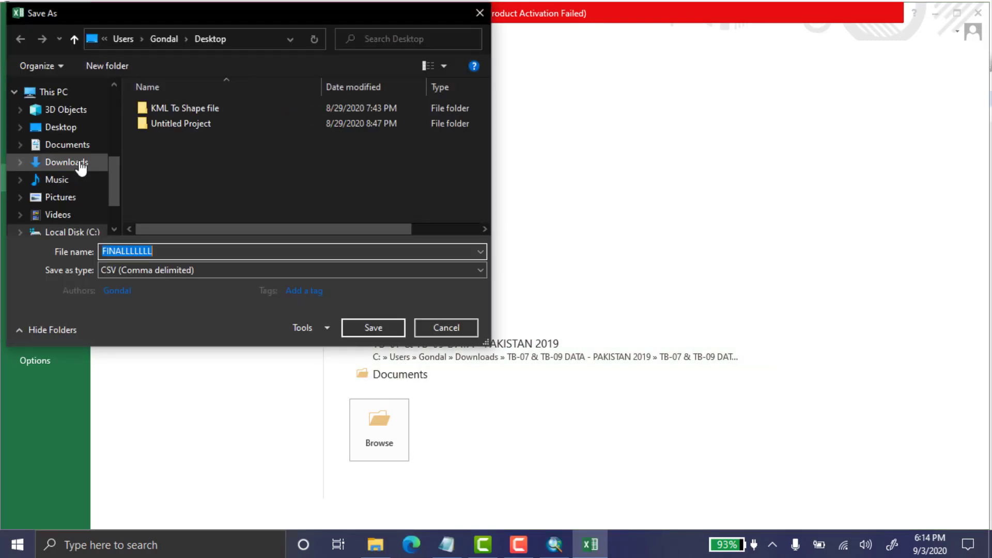
pyautogui.click(66, 130)
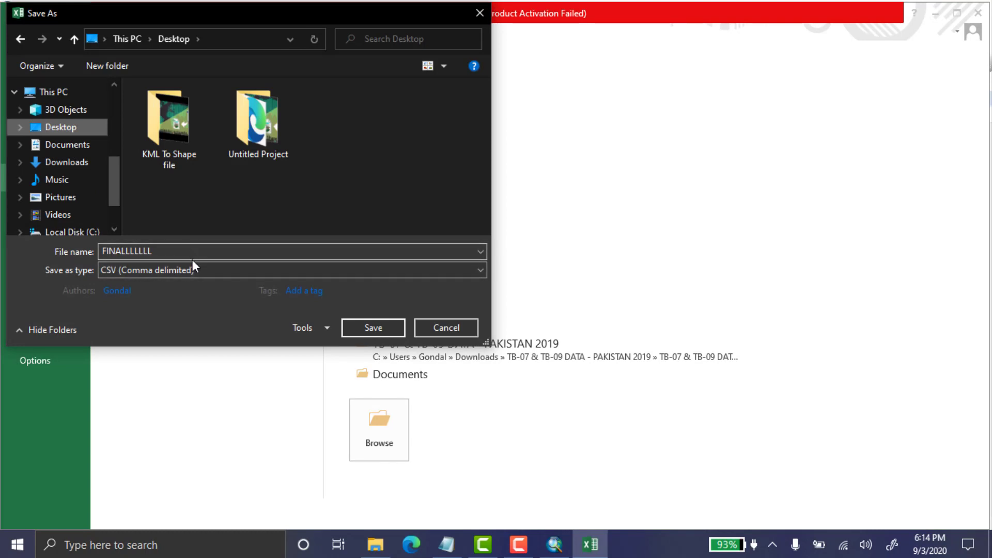
# Step: Save the sheet as FINALLLLLLL in CSV (MS-DOS) format and agree to keep using that format
pyautogui.click(193, 266)
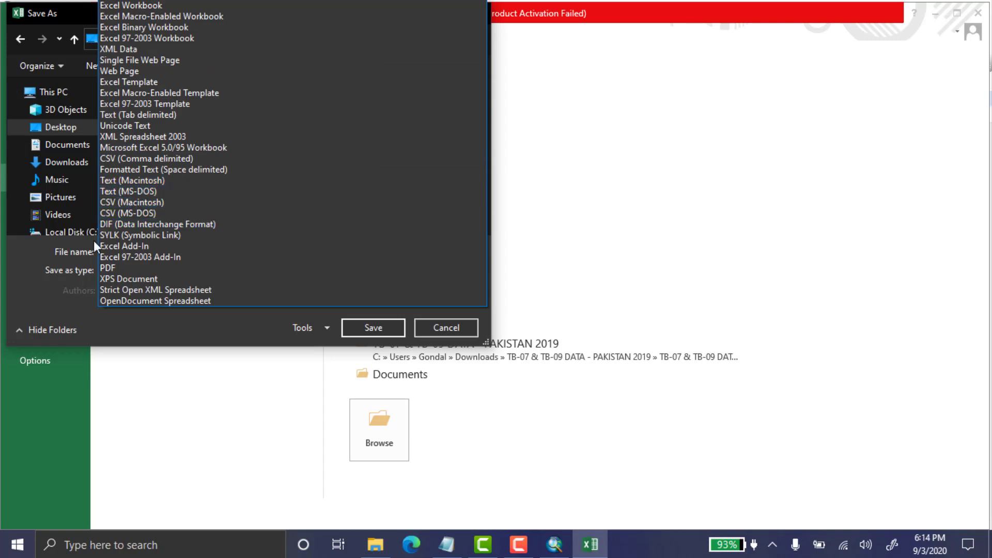
pyautogui.click(94, 240)
pyautogui.click(133, 272)
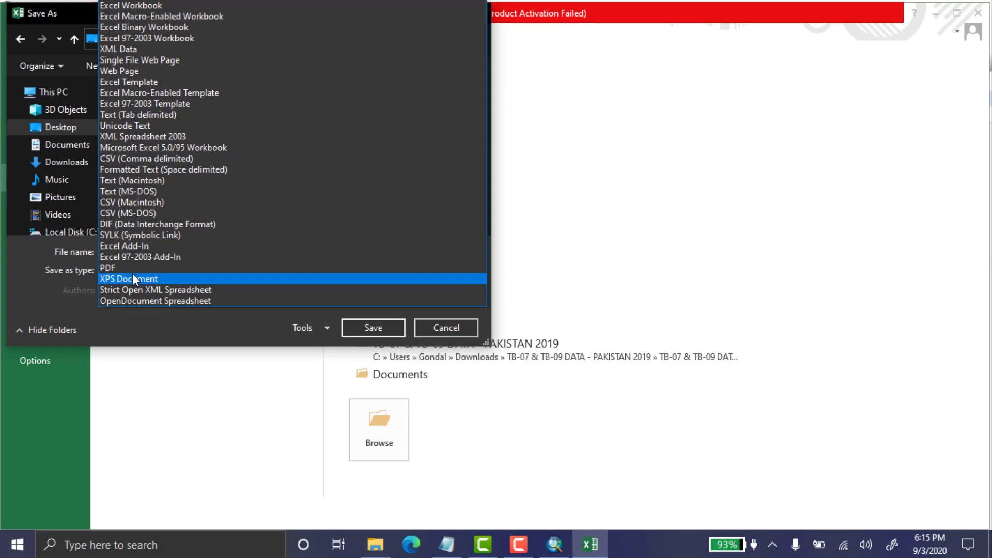
pyautogui.click(119, 213)
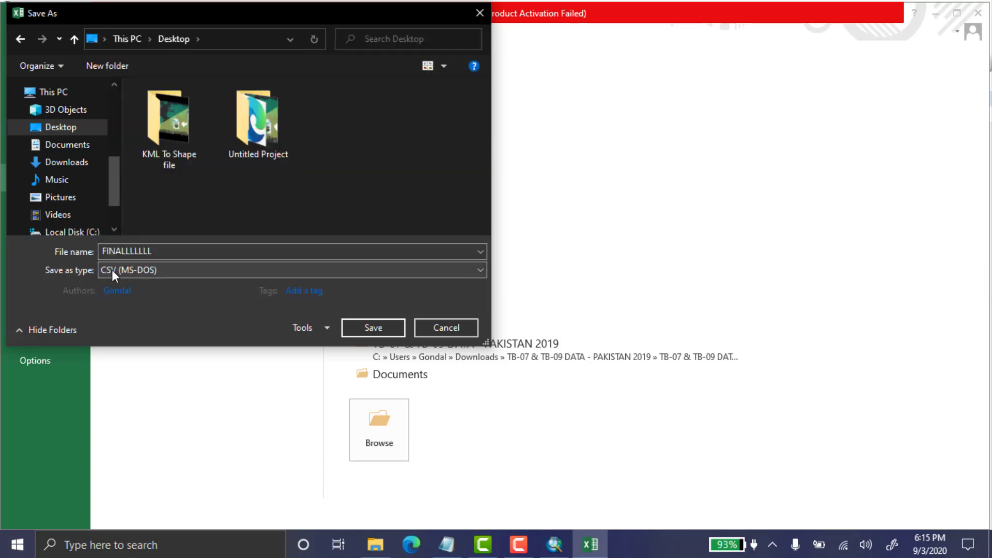
pyautogui.click(365, 326)
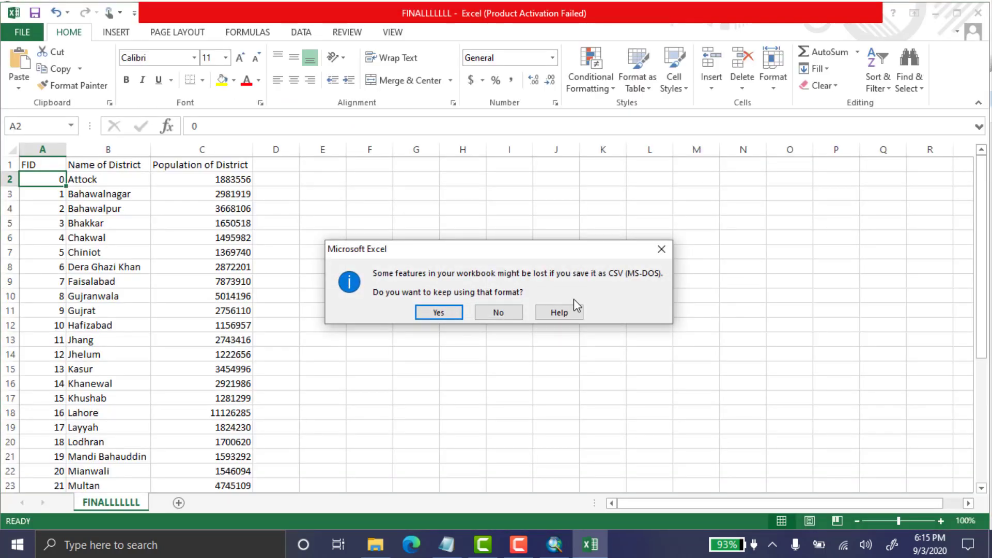
pyautogui.click(450, 311)
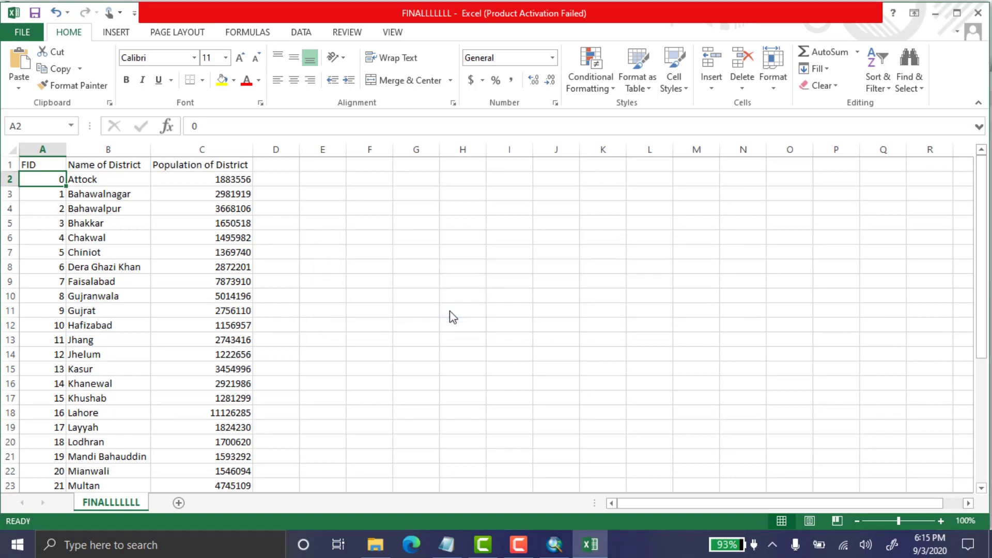
# Step: Minimize Excel and ArcMap to check for the saved CSV file on the desktop
pyautogui.click(942, 16)
pyautogui.click(763, 91)
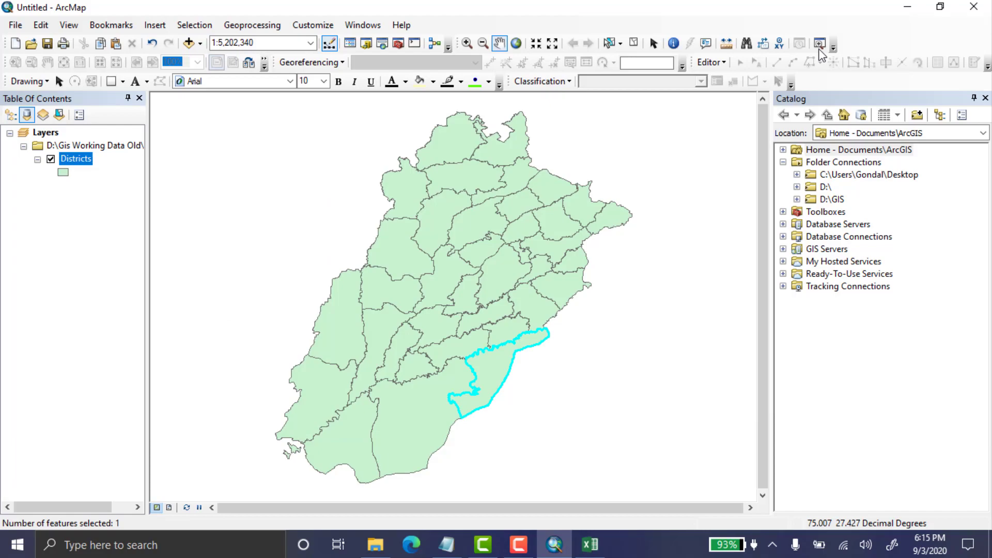
pyautogui.click(908, 7)
pyautogui.click(920, 8)
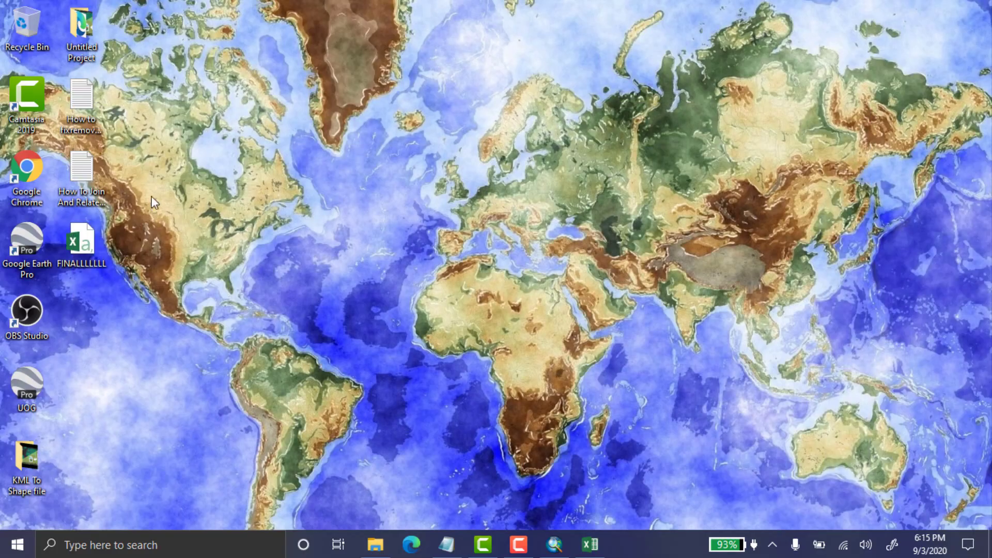
# Step: Switch to ArcMap and add FINALLLLLLL.csv from the Desktop folder connection to the map
pyautogui.click(554, 544)
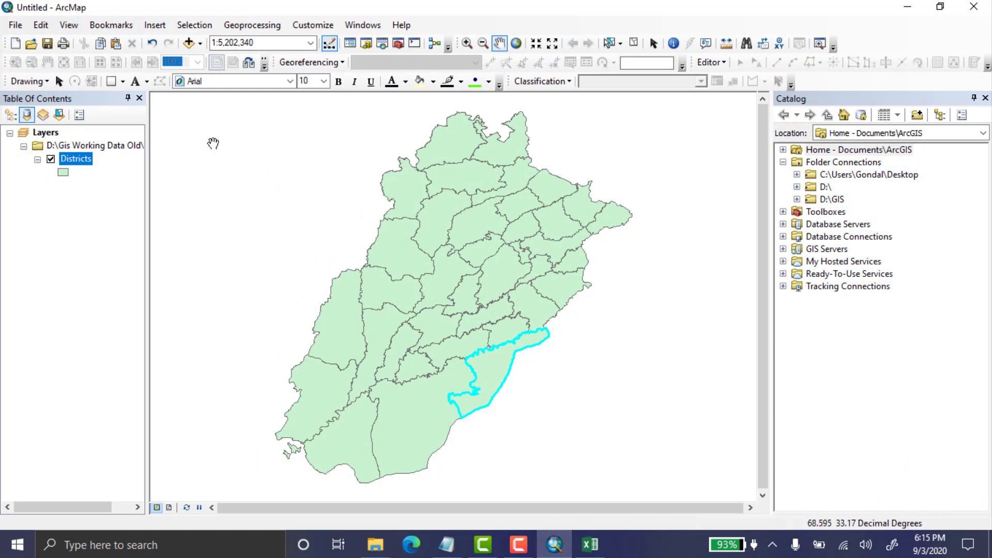
pyautogui.click(189, 43)
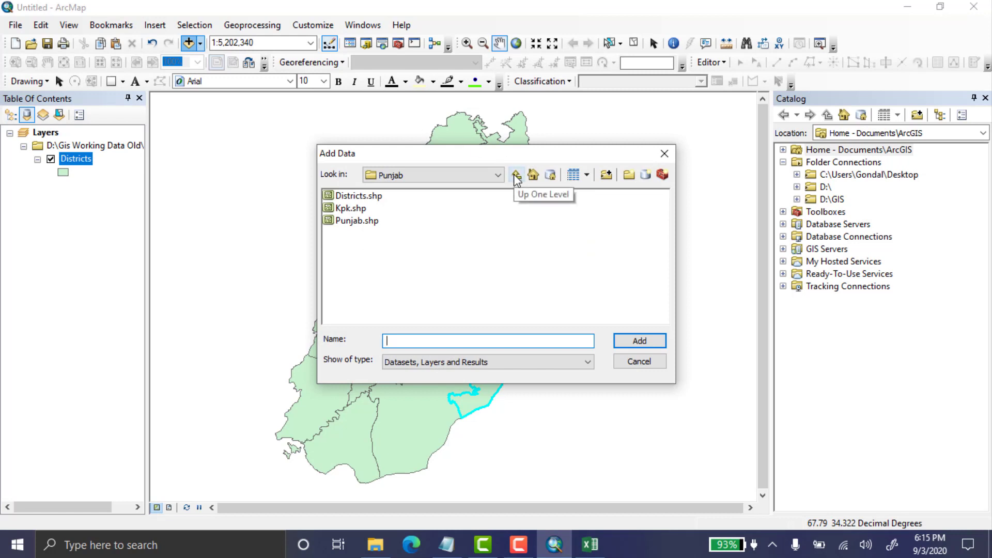
pyautogui.click(498, 175)
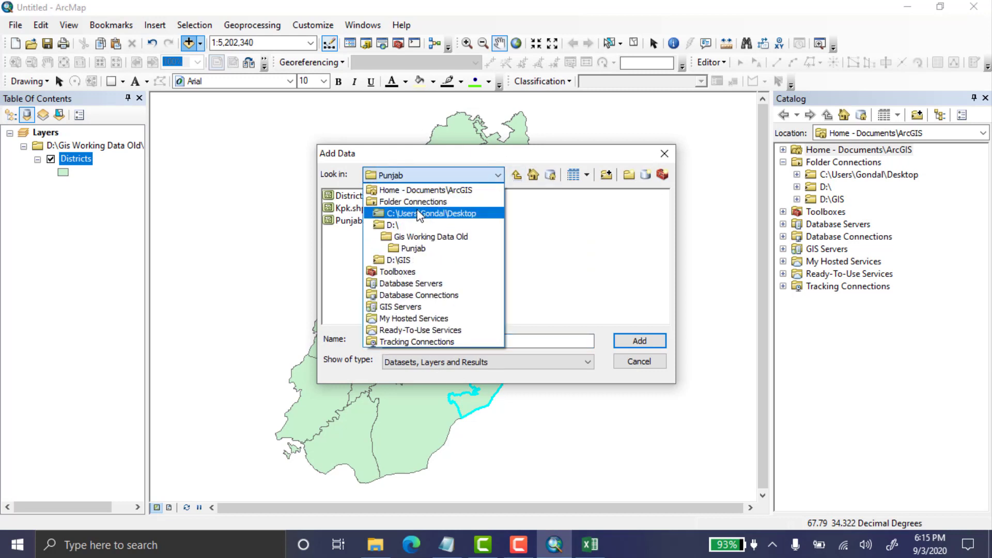
pyautogui.click(419, 214)
pyautogui.click(347, 223)
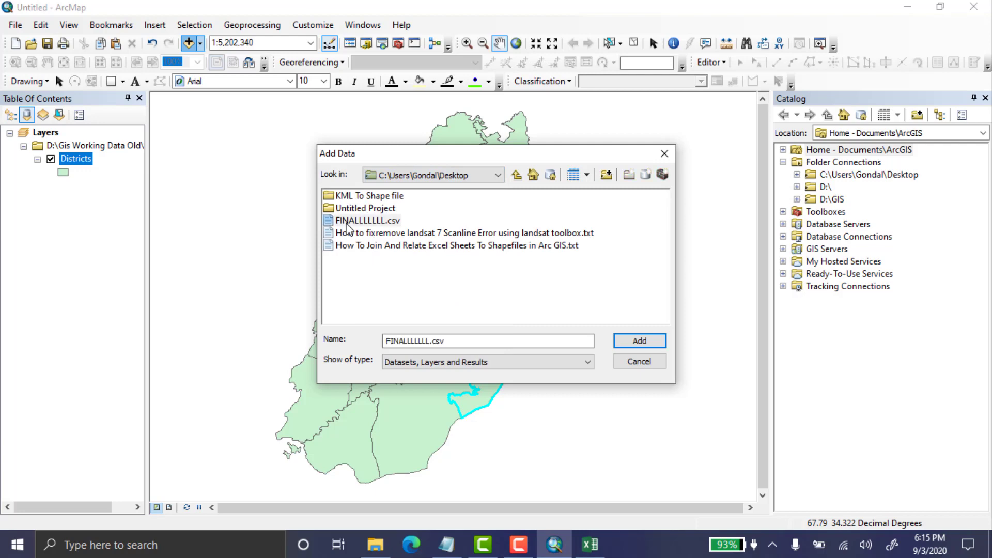
pyautogui.click(637, 340)
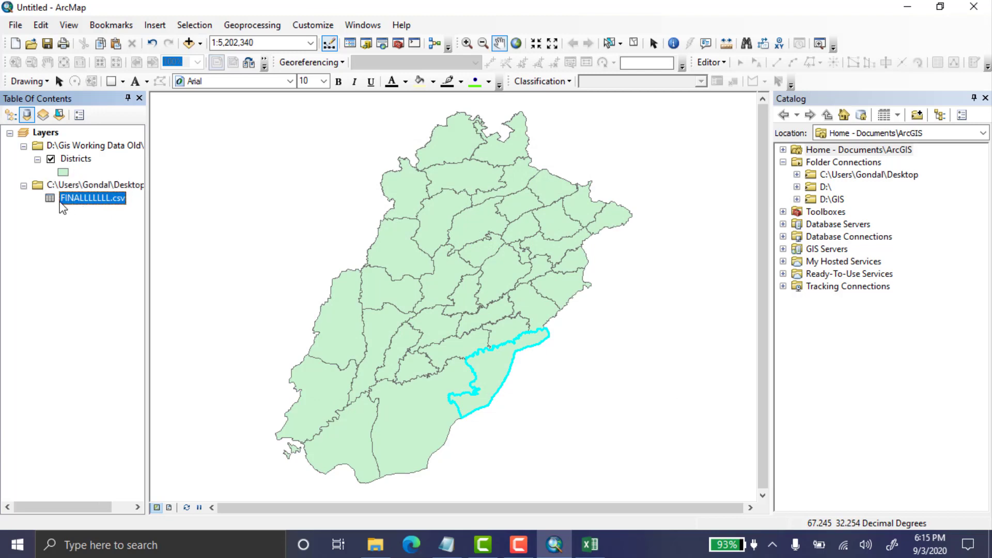
pyautogui.click(21, 30)
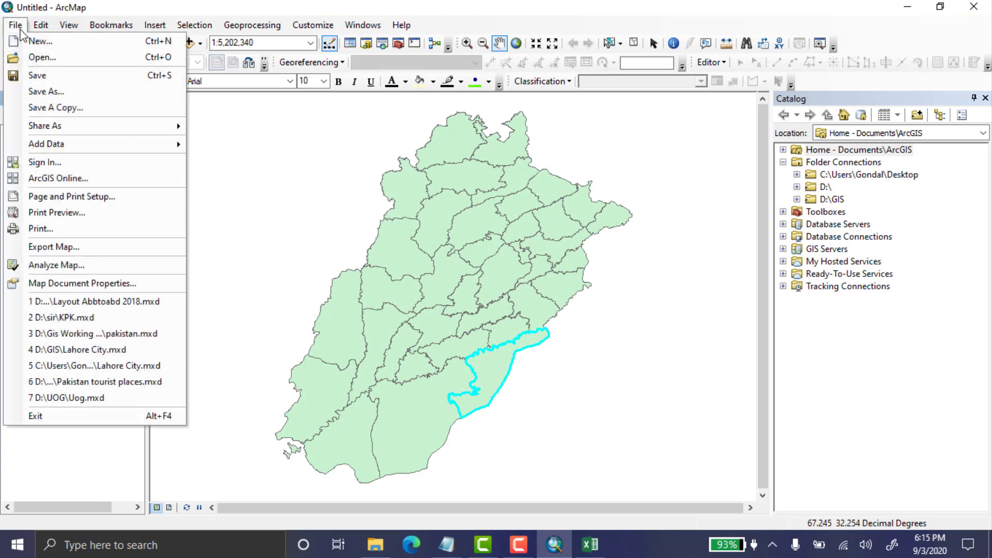
pyautogui.moveTo(102, 150)
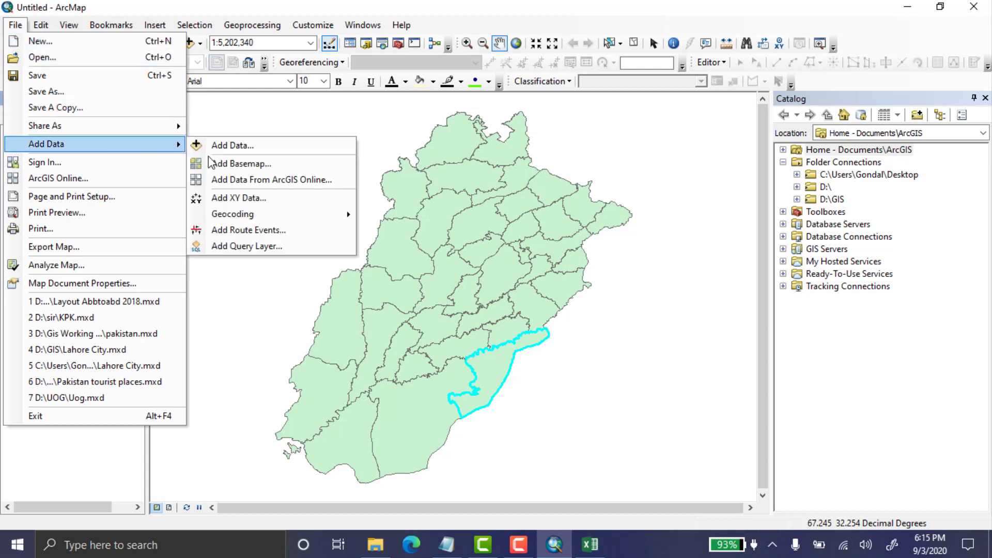
pyautogui.click(234, 197)
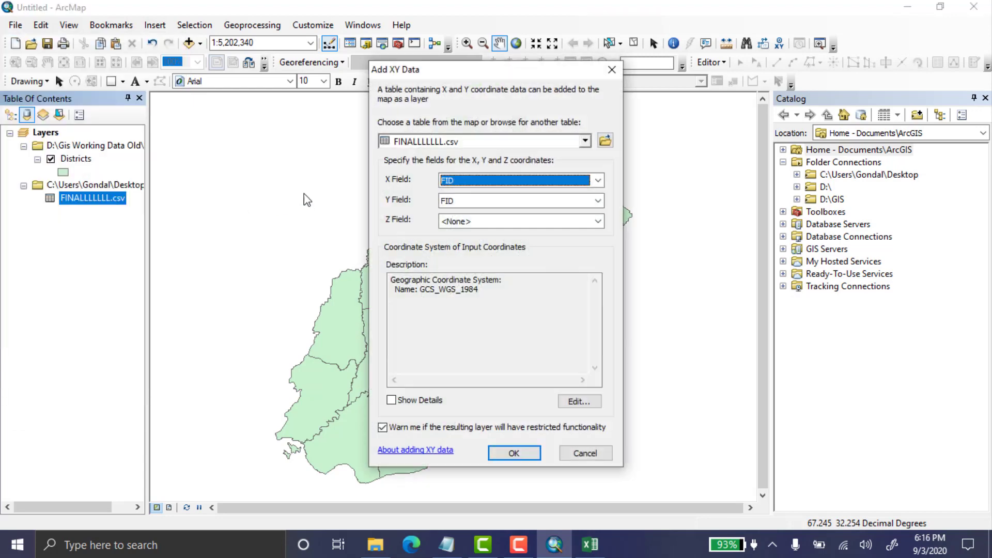
pyautogui.click(604, 141)
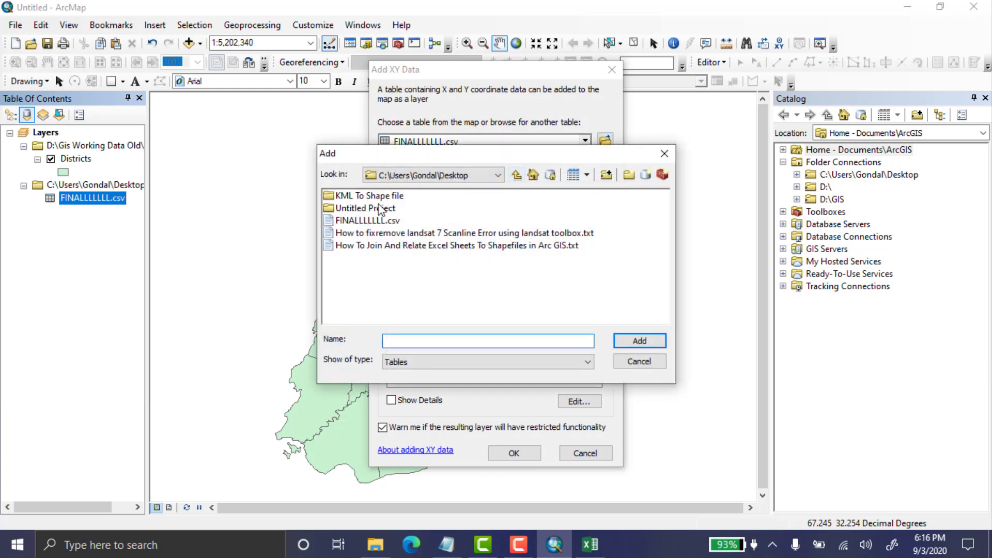
pyautogui.click(651, 366)
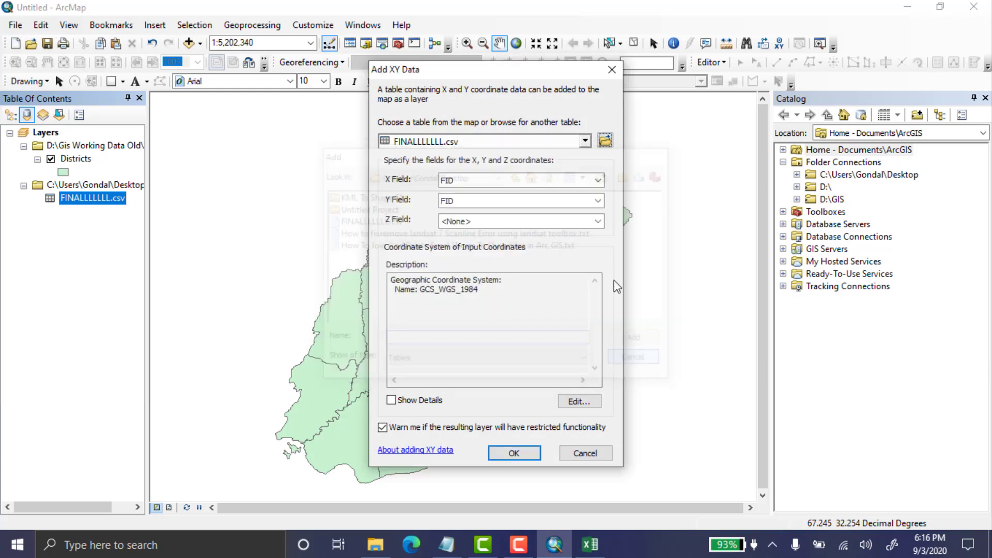
pyautogui.click(612, 70)
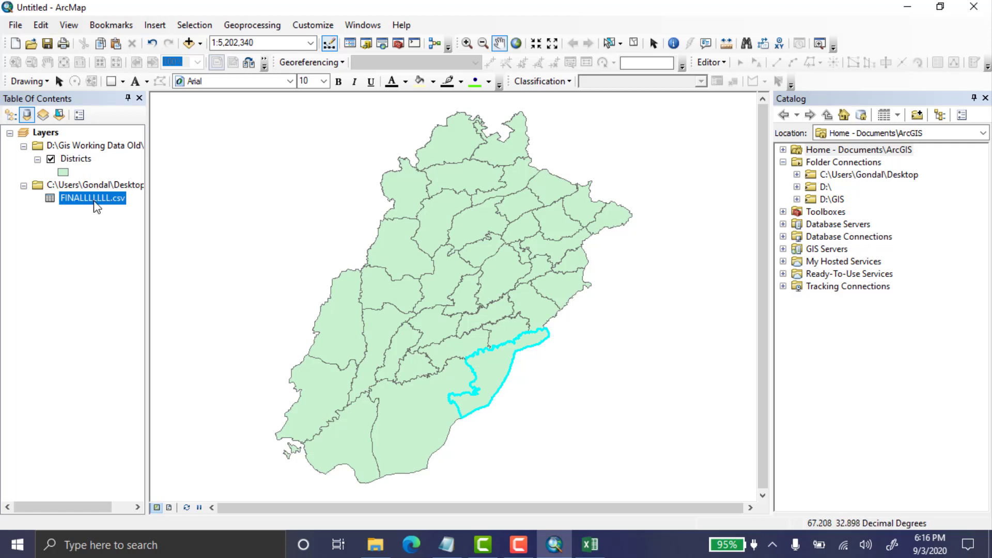
# Step: View the Districts attribute table and the FINALLLLLLL.csv table one after the other to compare their fields, closing each
pyautogui.click(75, 159)
pyautogui.rightClick(75, 159)
pyautogui.click(107, 194)
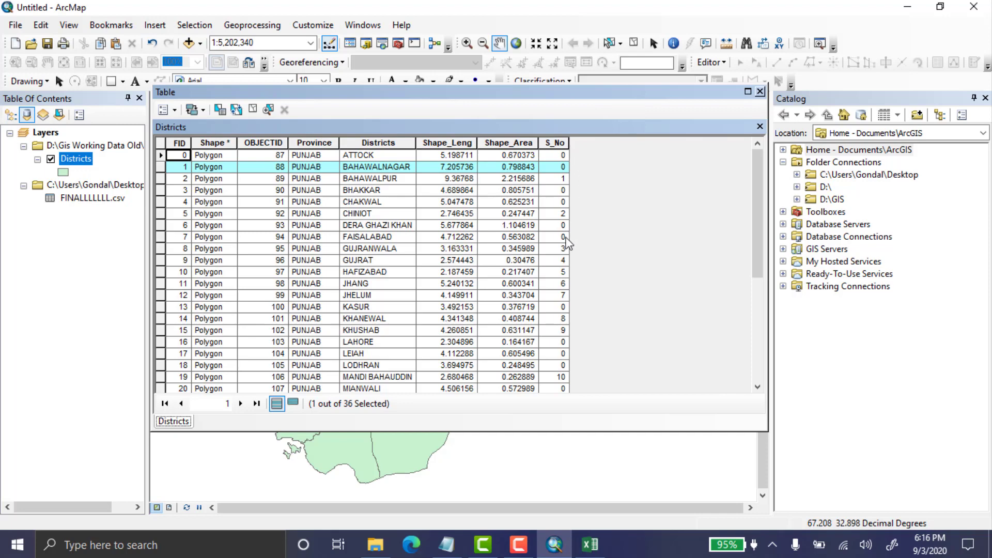
pyautogui.click(761, 92)
pyautogui.rightClick(82, 201)
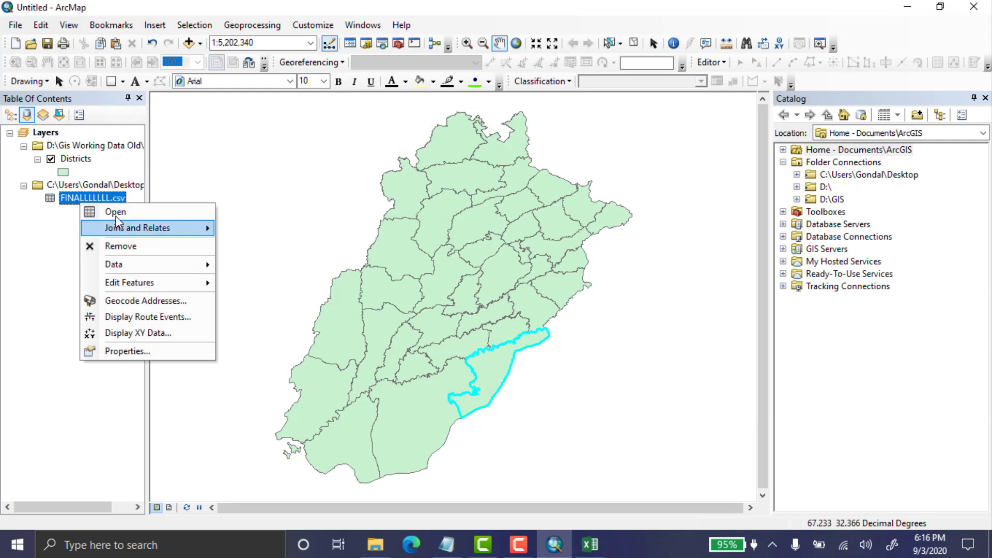
pyautogui.click(119, 212)
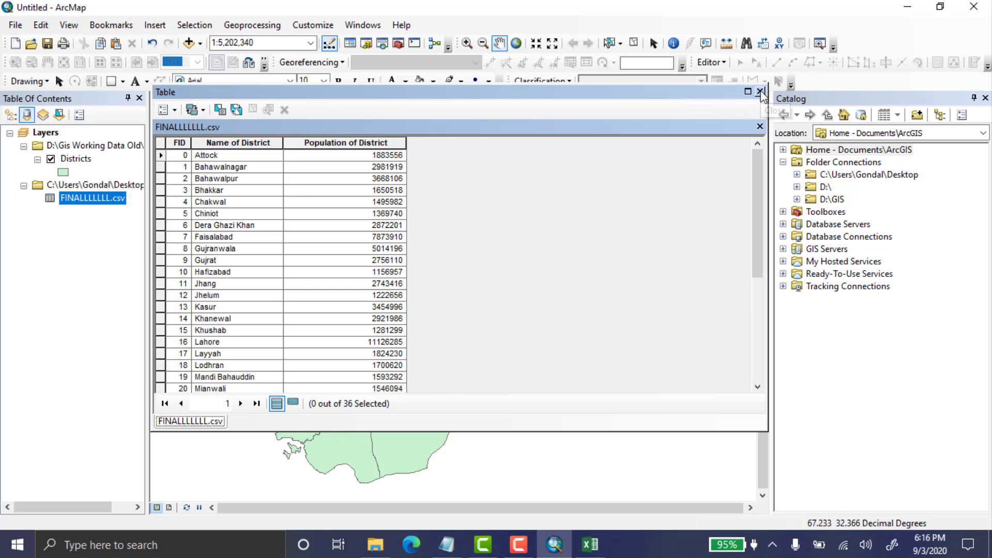
pyautogui.click(760, 92)
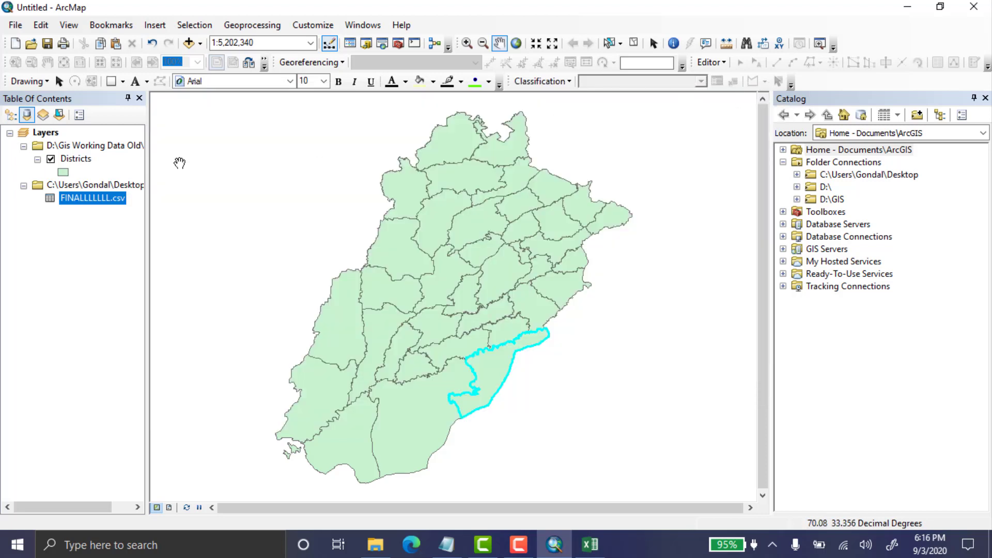
# Step: Start a join on the Districts layer and choose to join attributes from a table
pyautogui.rightClick(78, 160)
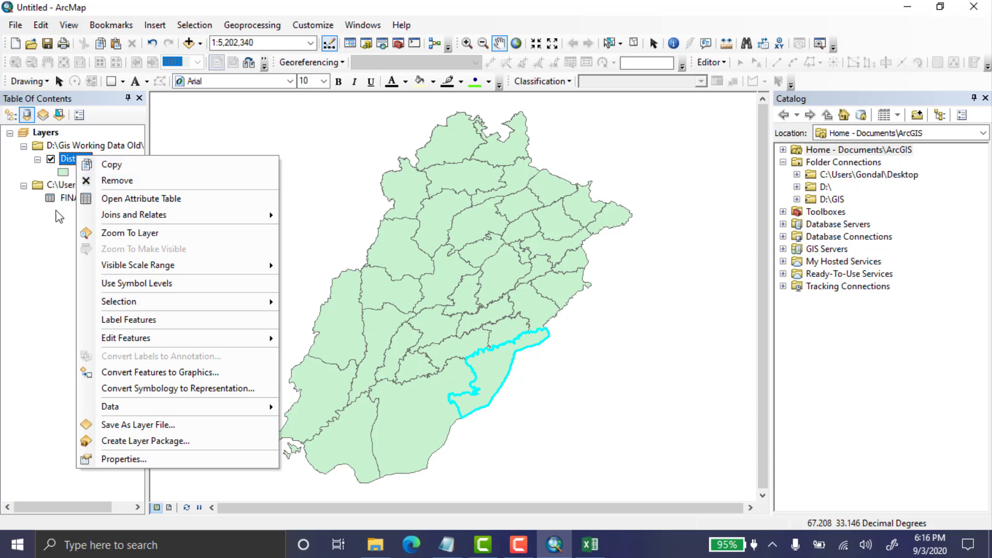
pyautogui.click(64, 162)
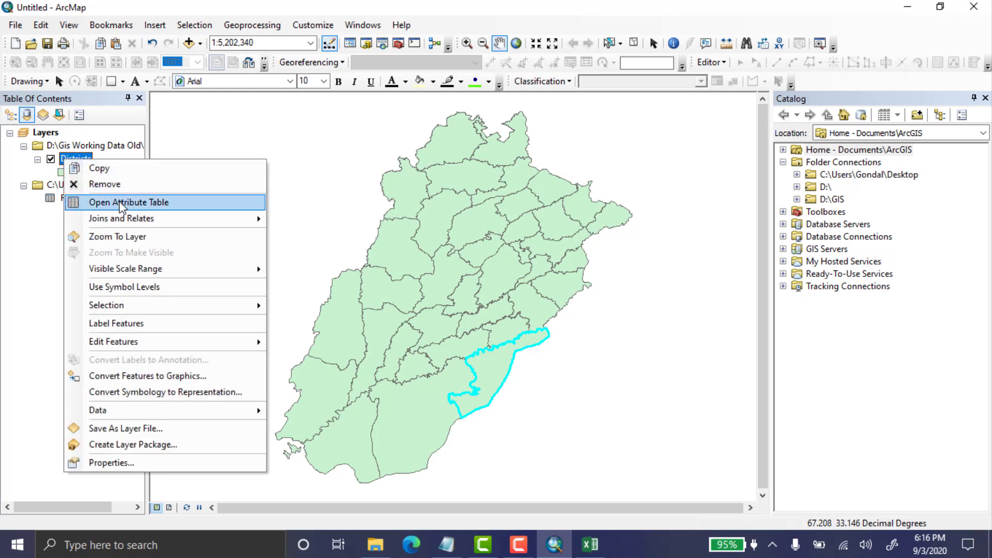
pyautogui.moveTo(110, 219)
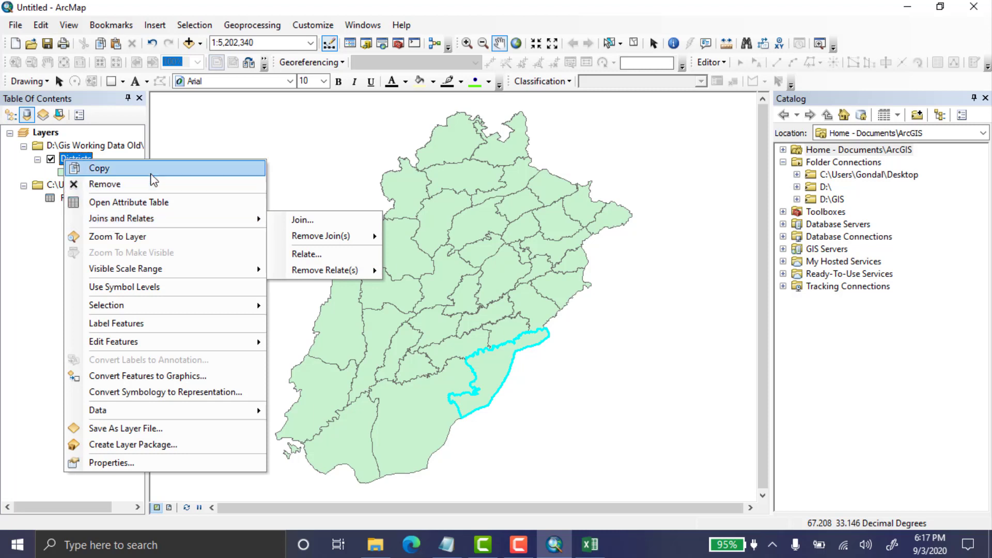
pyautogui.moveTo(217, 217)
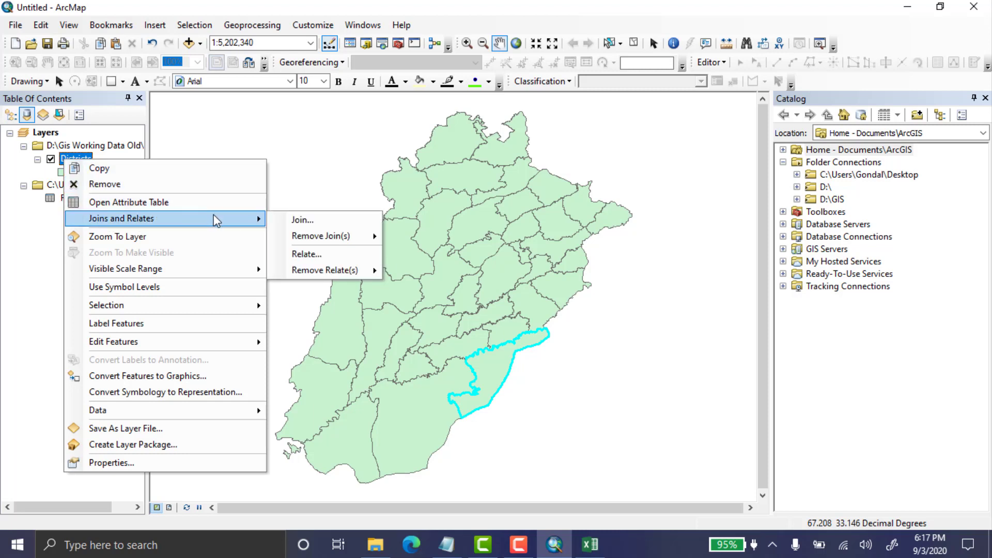
pyautogui.click(314, 225)
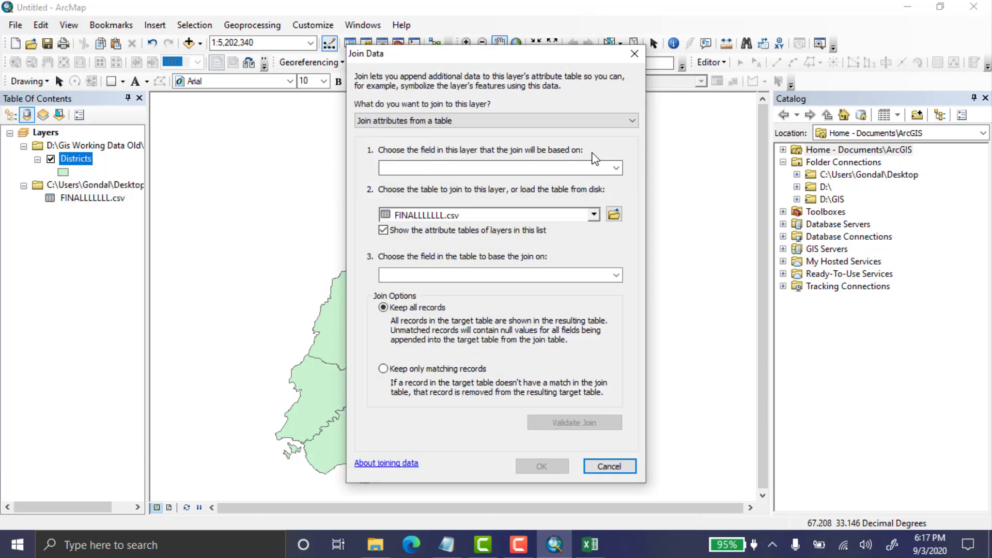
pyautogui.click(603, 118)
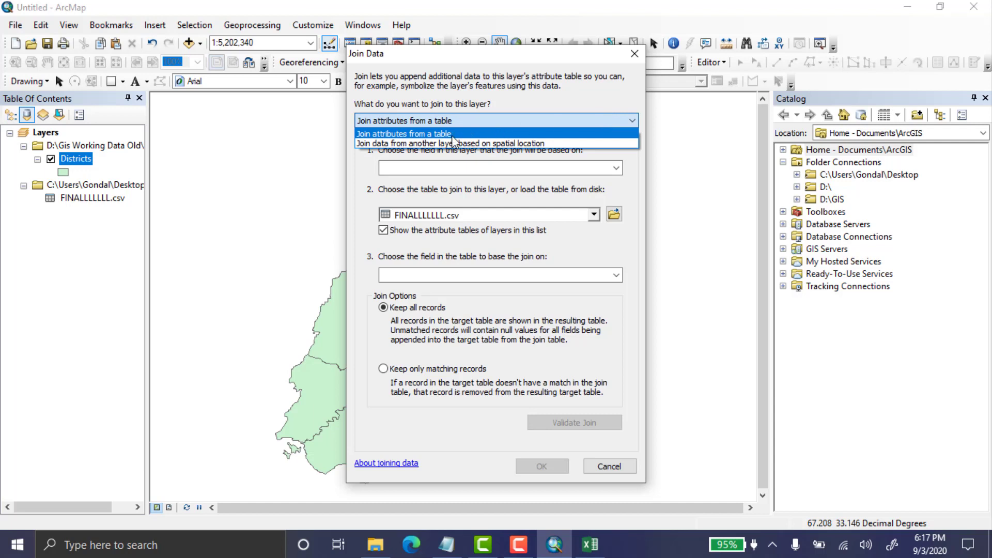
pyautogui.click(524, 135)
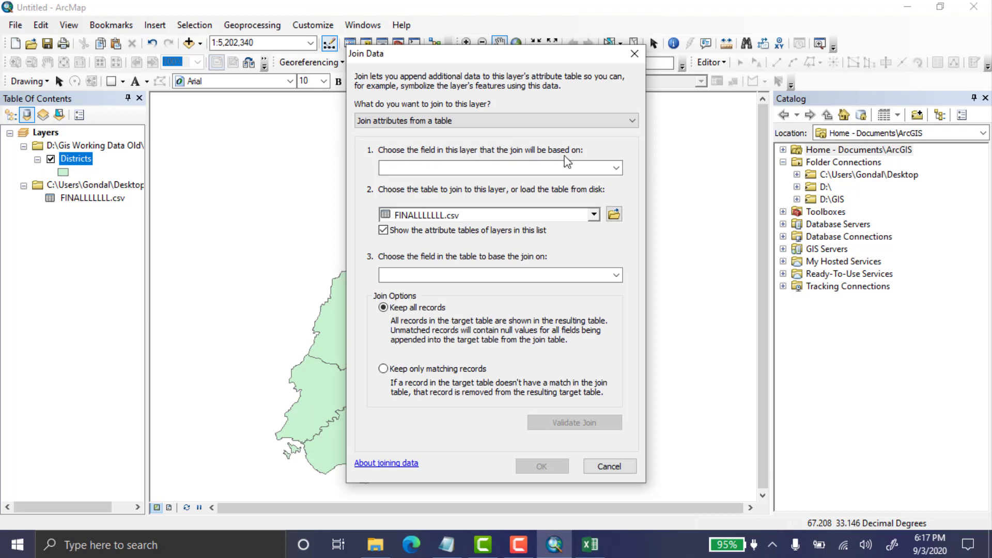
# Step: Join FINALLLLLLL.csv to the Districts layer based on the FID field and confirm the join
pyautogui.click(427, 170)
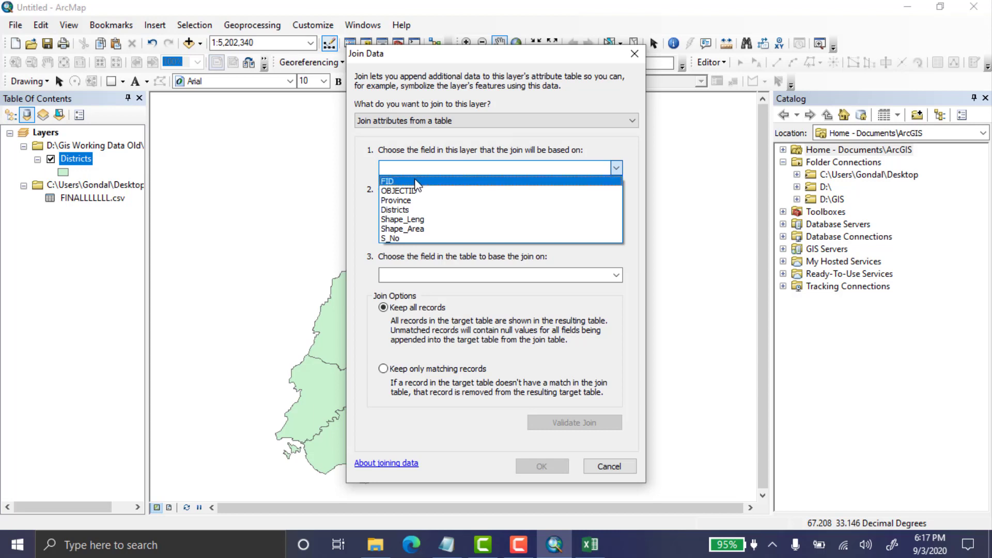
pyautogui.click(416, 181)
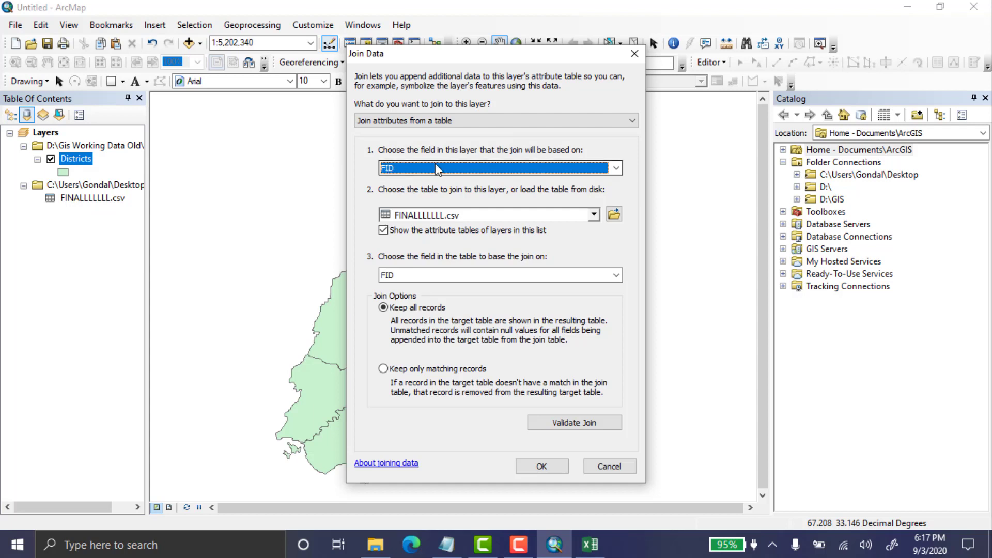
pyautogui.click(491, 215)
pyautogui.click(491, 227)
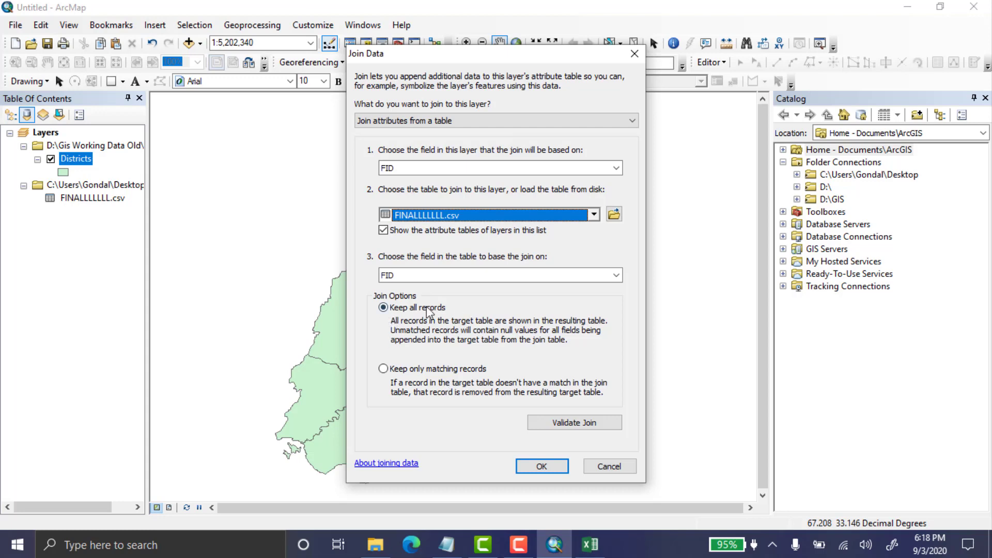
pyautogui.click(550, 468)
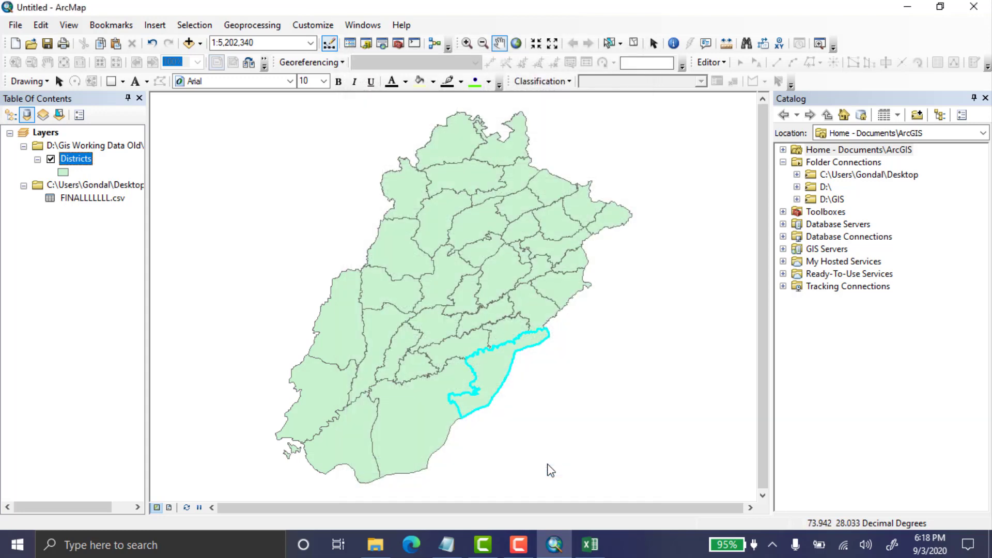
# Step: View the Districts attribute table at full size to check the joined population fields, closing it when done
pyautogui.rightClick(84, 160)
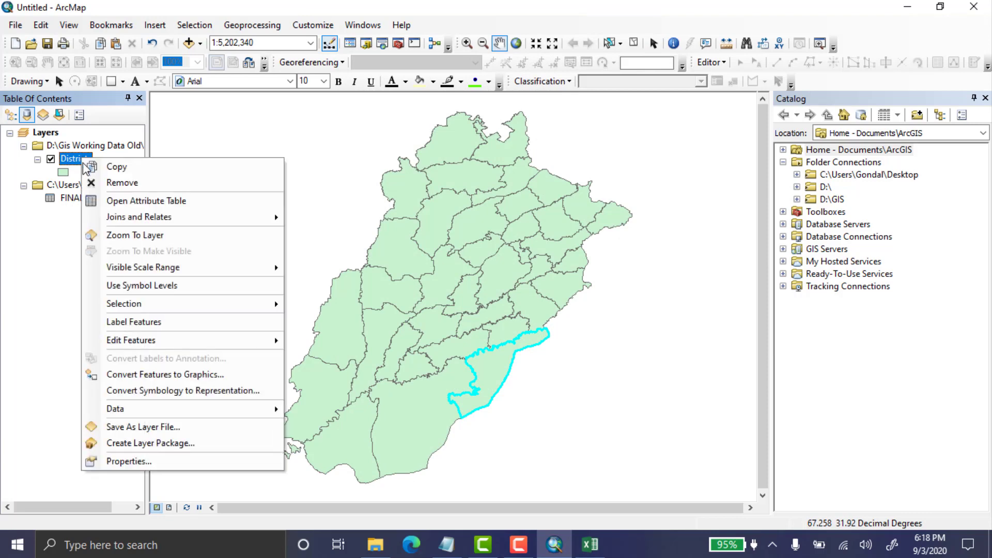
pyautogui.click(122, 204)
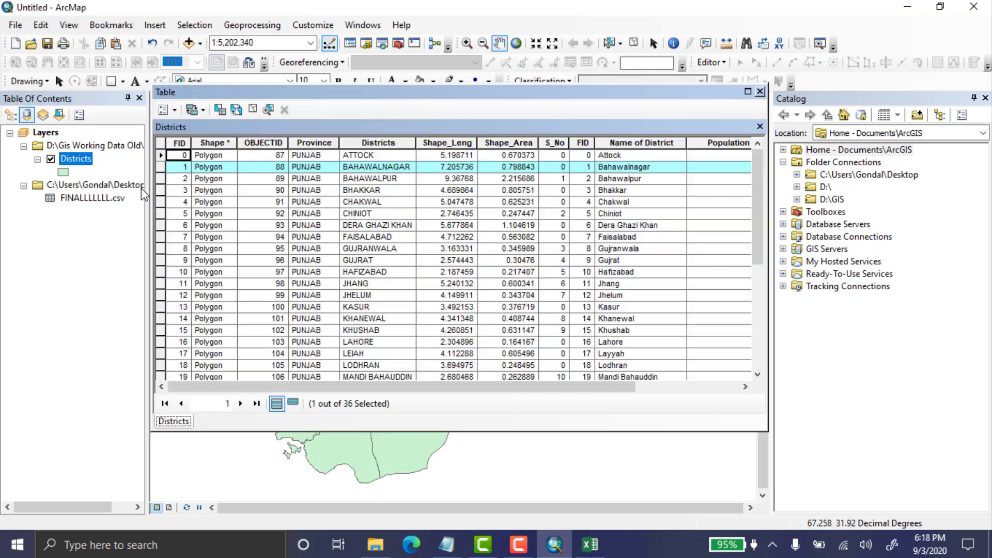
pyautogui.click(748, 95)
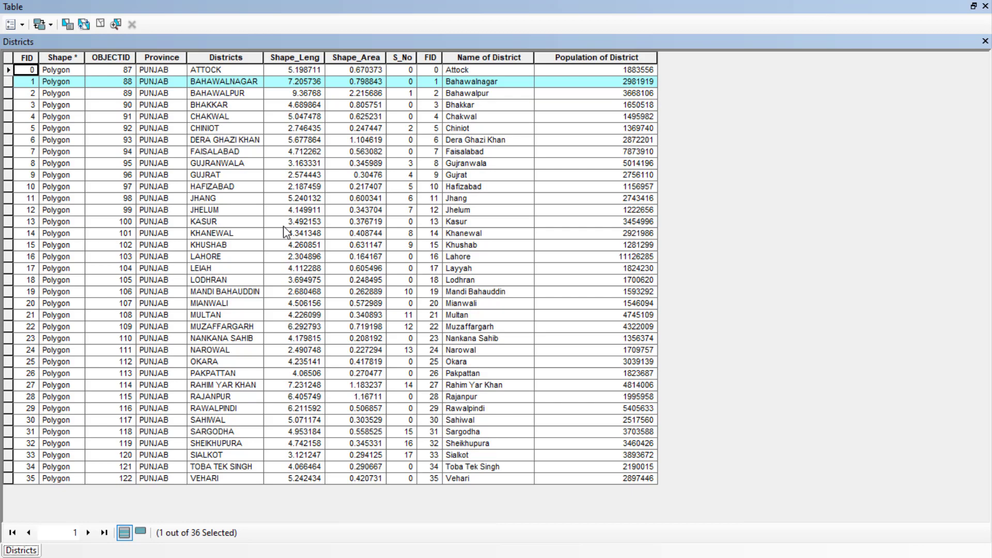
pyautogui.click(985, 7)
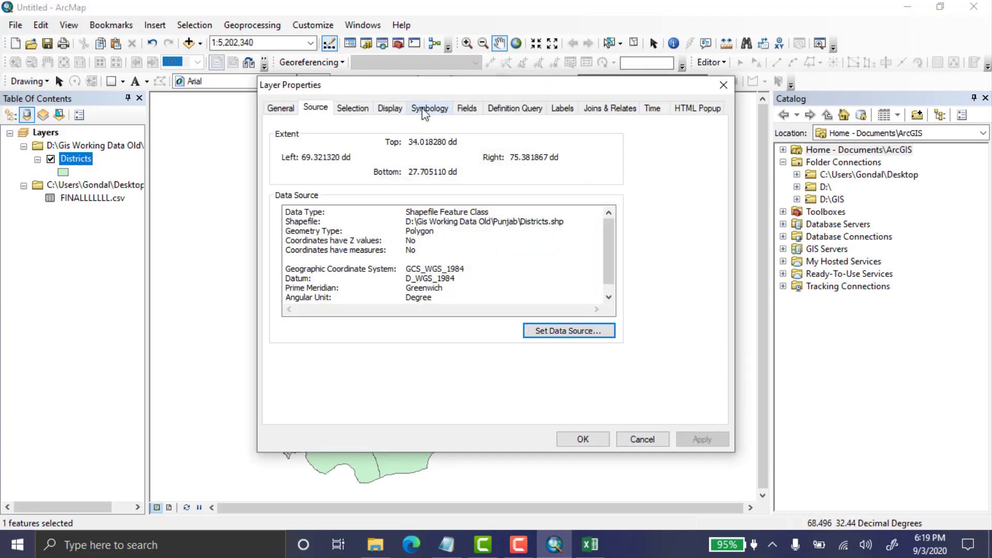
# Step: Open the Districts layer's symbology and try unique-value categories based on the Population of District field
pyautogui.click(425, 109)
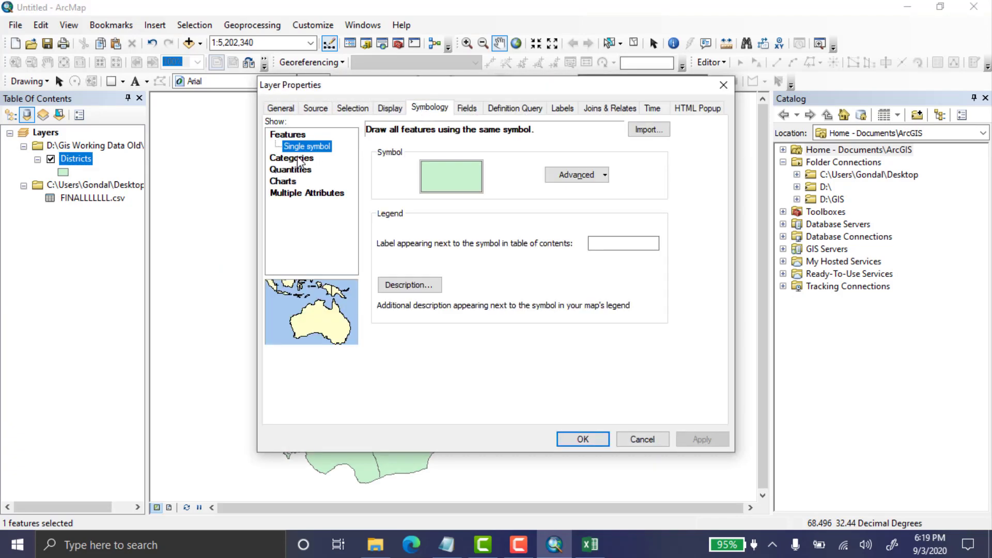
pyautogui.click(296, 157)
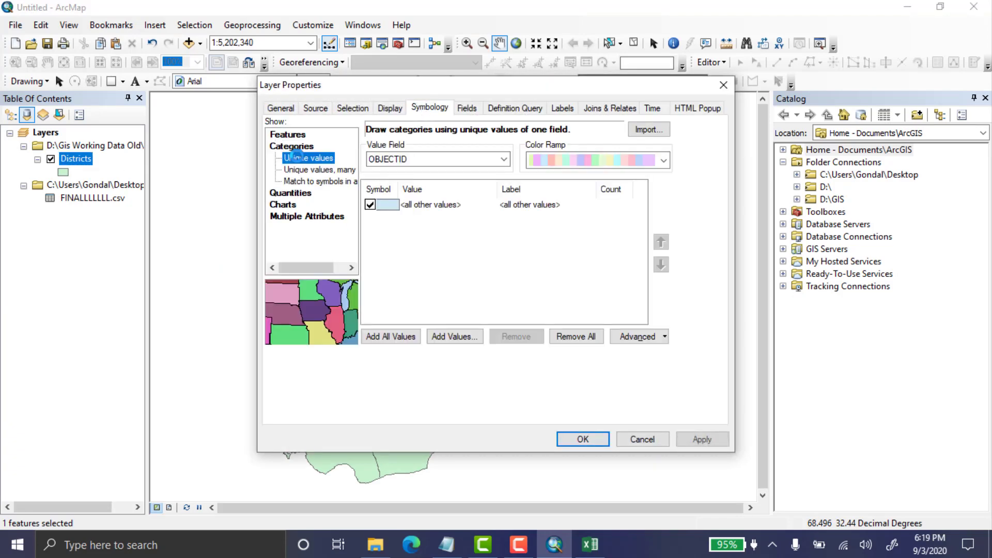
pyautogui.click(425, 159)
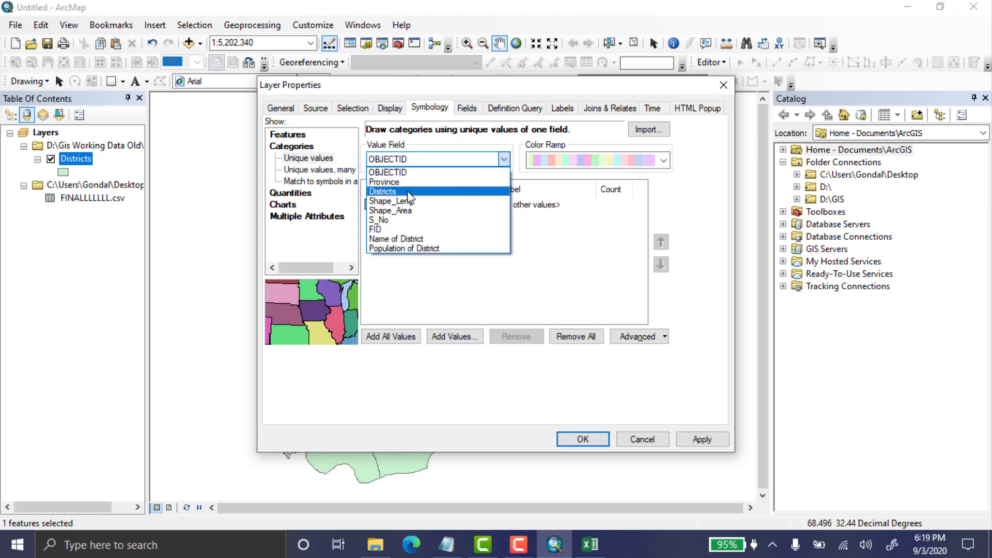
pyautogui.click(409, 248)
# Step: Symbolize the Districts layer with graduated colors by Population of District in five classes and apply the symbology
pyautogui.click(295, 194)
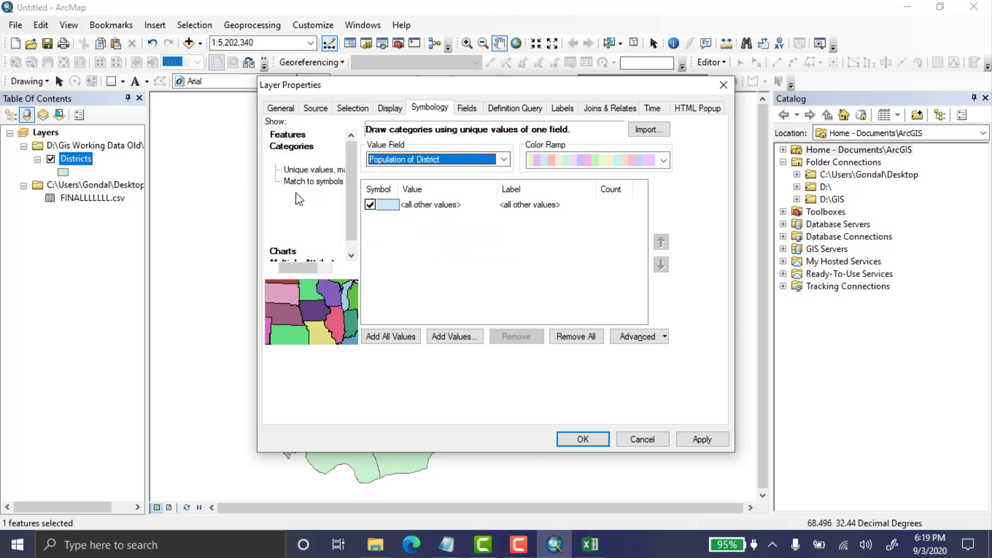
pyautogui.click(466, 163)
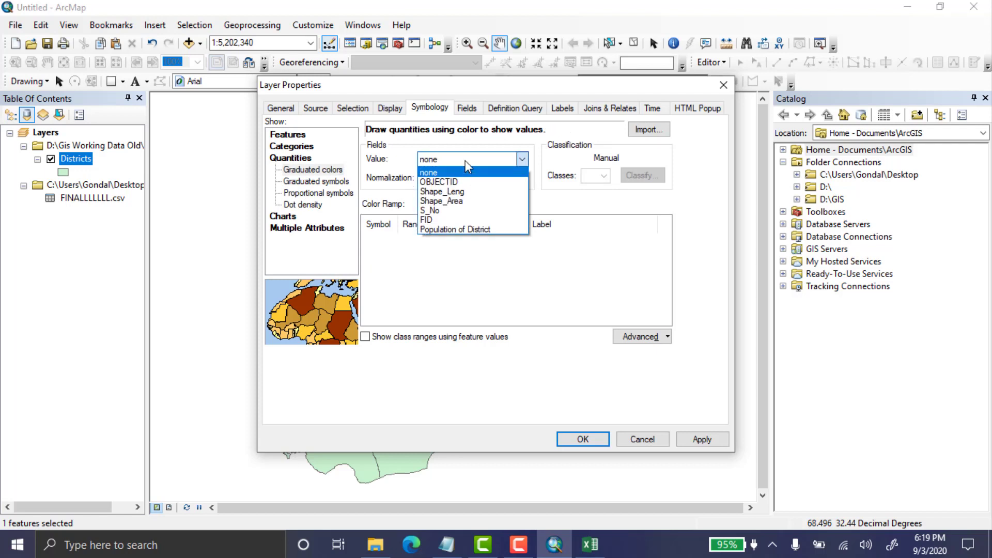
pyautogui.click(472, 230)
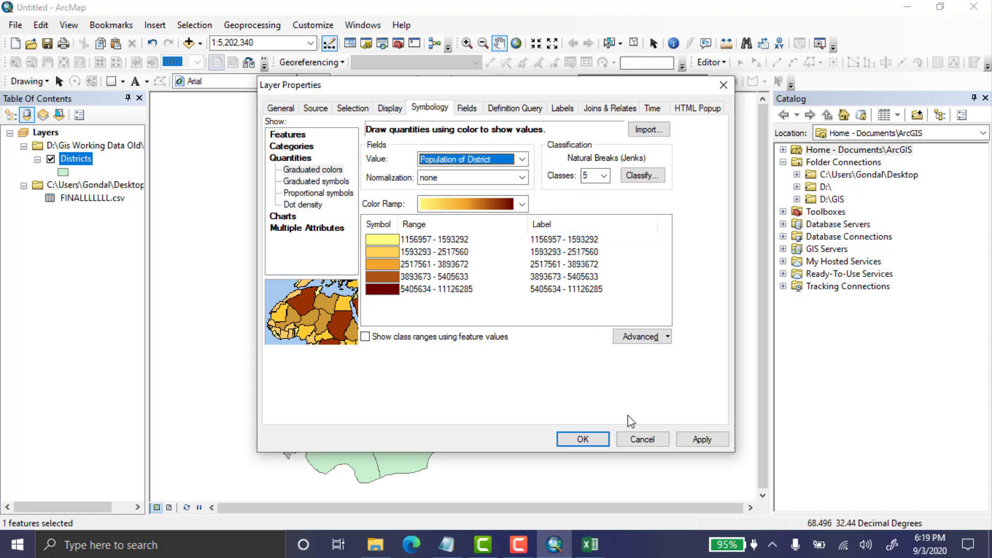
pyautogui.click(587, 176)
pyautogui.click(688, 440)
pyautogui.click(571, 445)
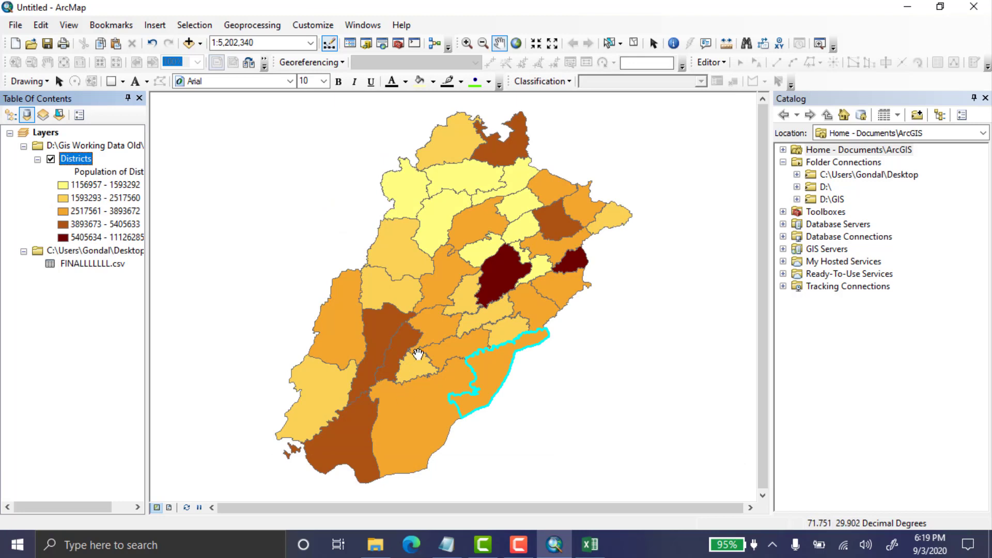
# Step: Turn on feature labels for the Districts layer
pyautogui.moveTo(251, 237); pyautogui.dragTo(268, 203)
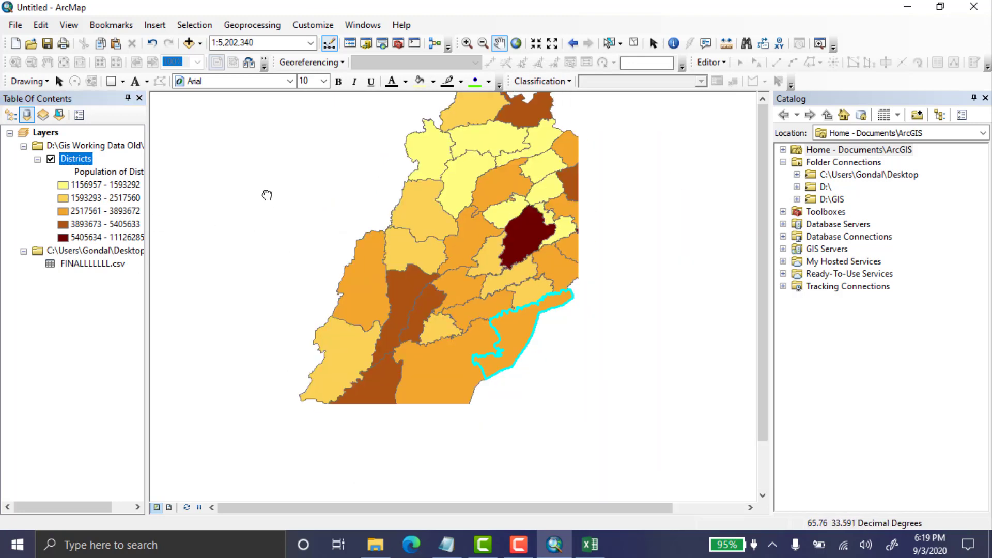
pyautogui.moveTo(324, 263); pyautogui.dragTo(315, 279)
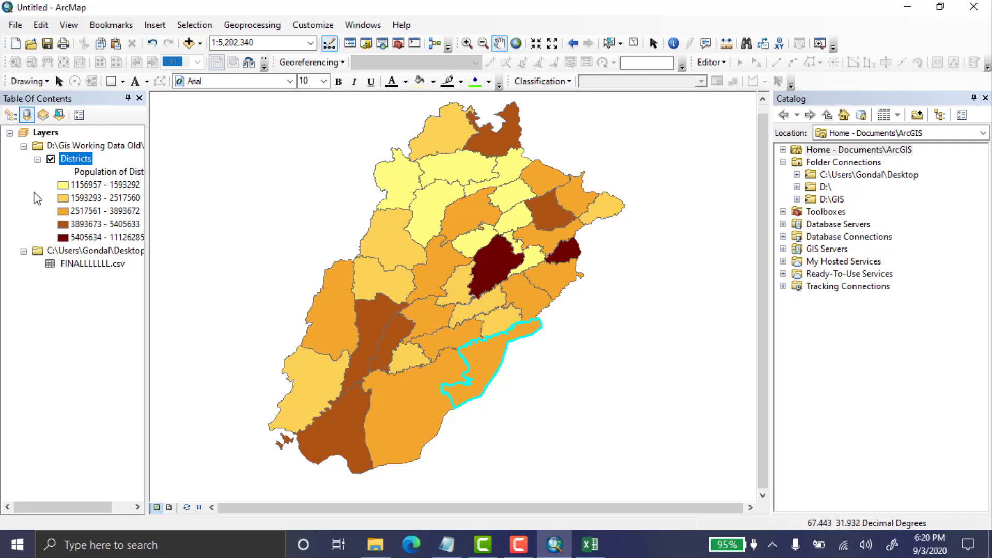
pyautogui.rightClick(72, 165)
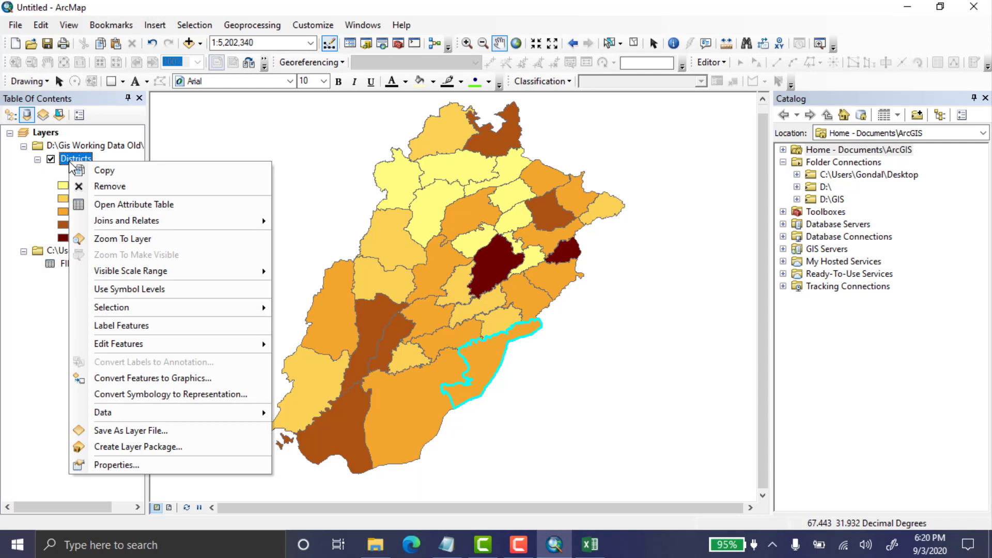
pyautogui.click(120, 325)
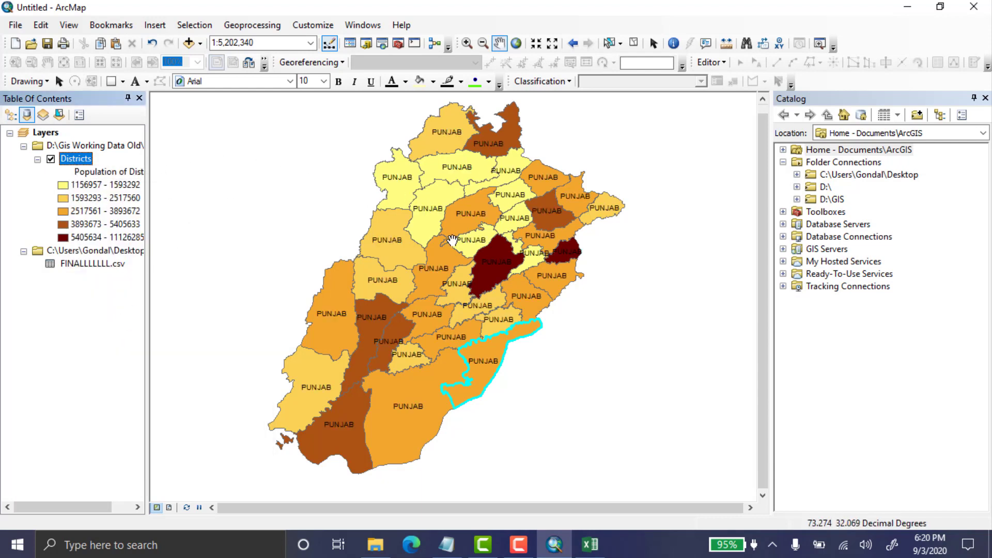
# Step: Set the Districts layer's label field to Name of District in its layer properties
pyautogui.rightClick(75, 161)
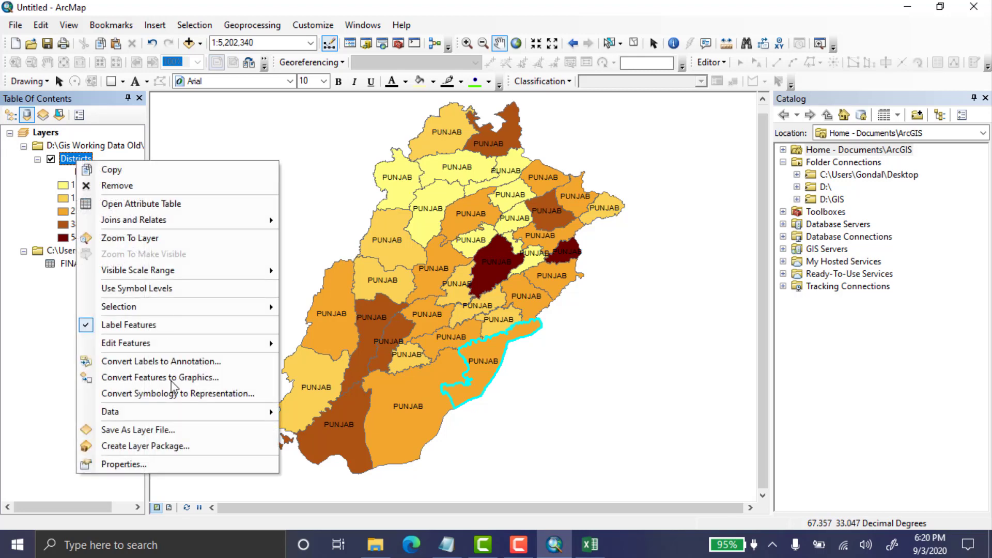
pyautogui.click(148, 461)
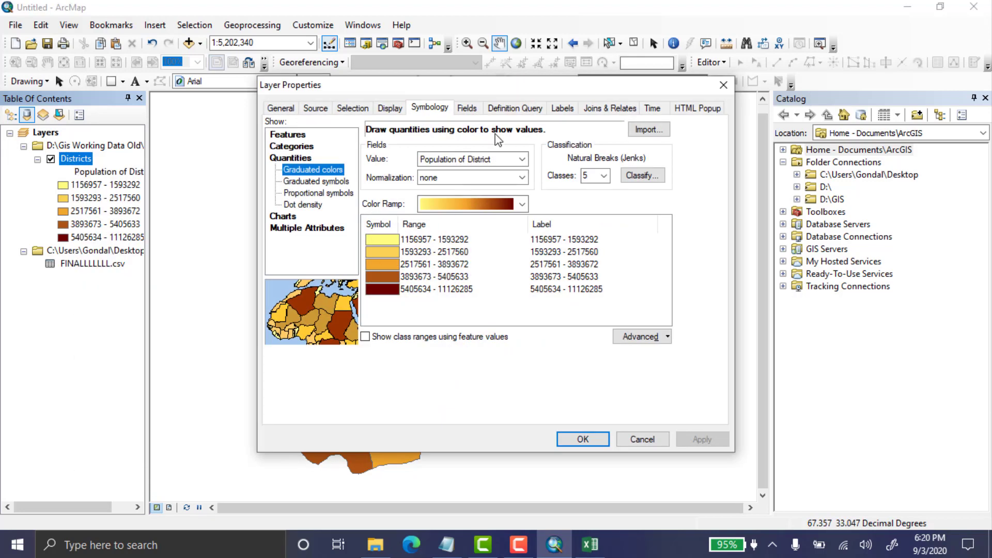
pyautogui.click(562, 108)
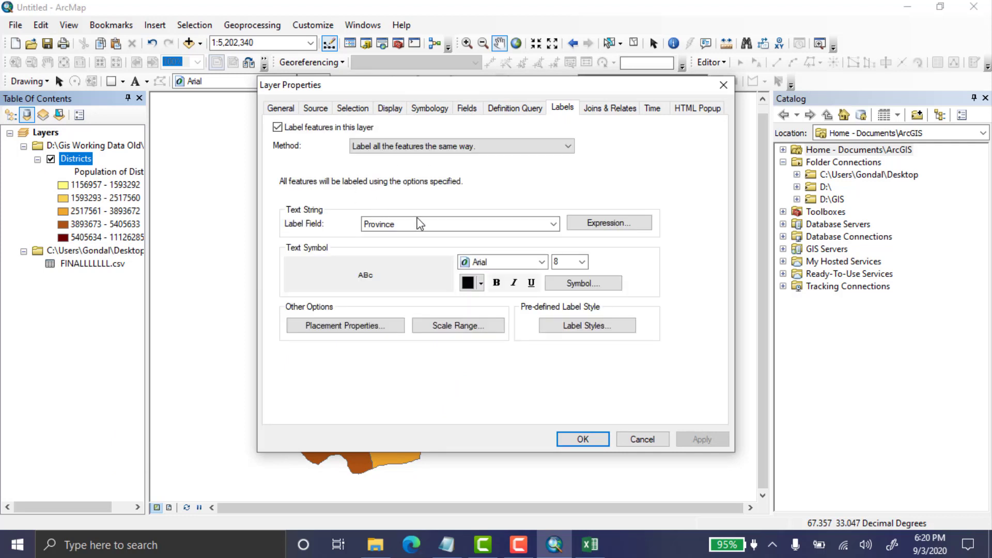
pyautogui.click(380, 226)
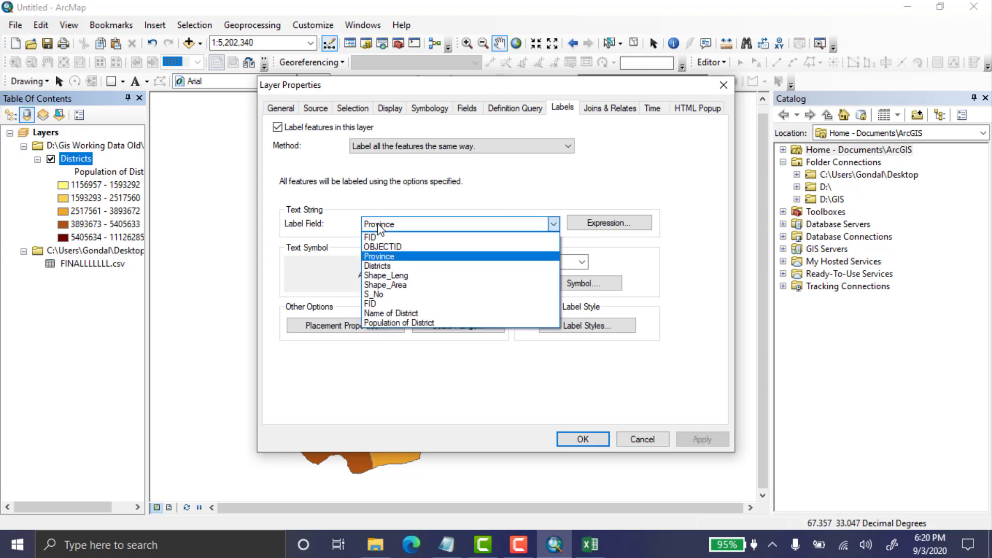
pyautogui.click(408, 314)
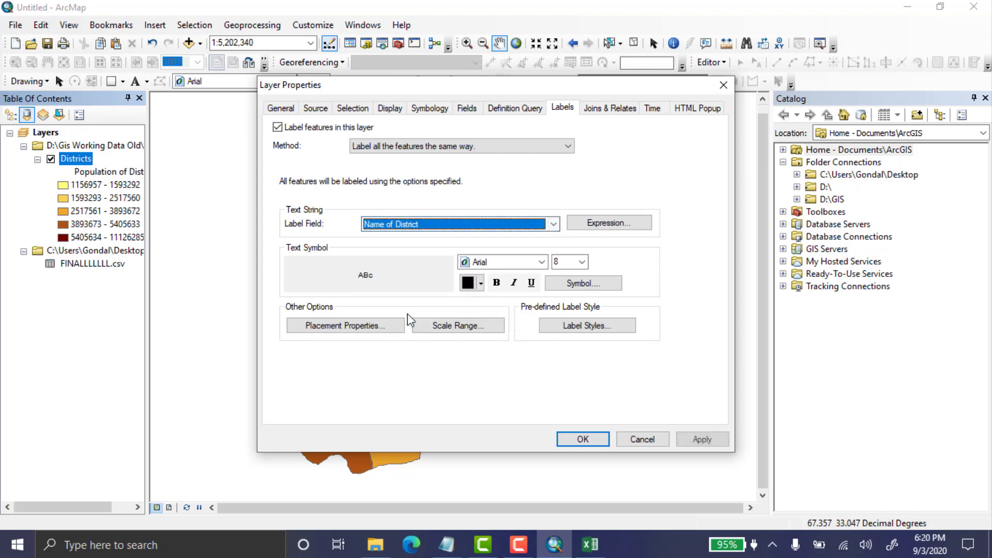
# Step: Set the label font to Times New Roman at size 10 and confirm the layer properties
pyautogui.click(541, 262)
pyautogui.press('t')
pyautogui.press('i')
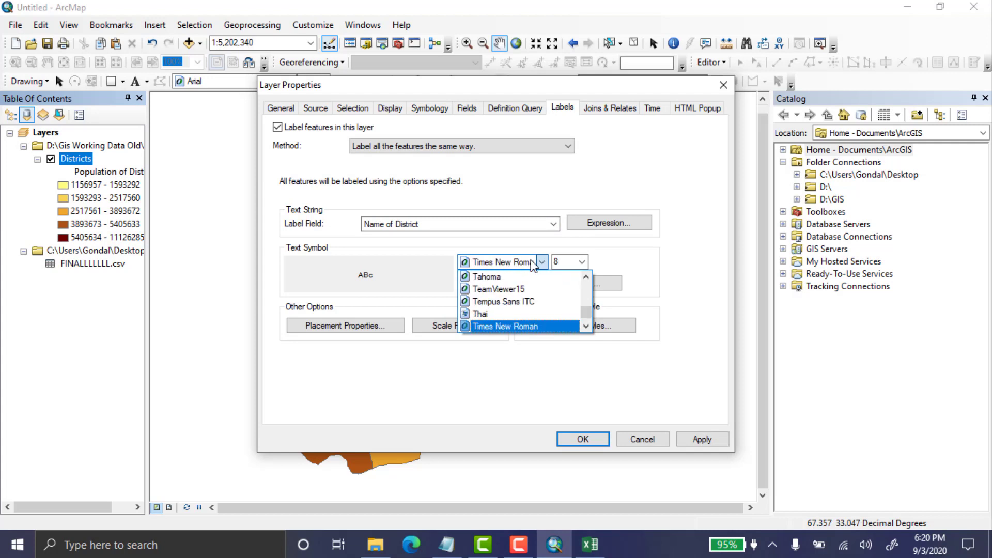
pyautogui.press('Return')
pyautogui.click(571, 263)
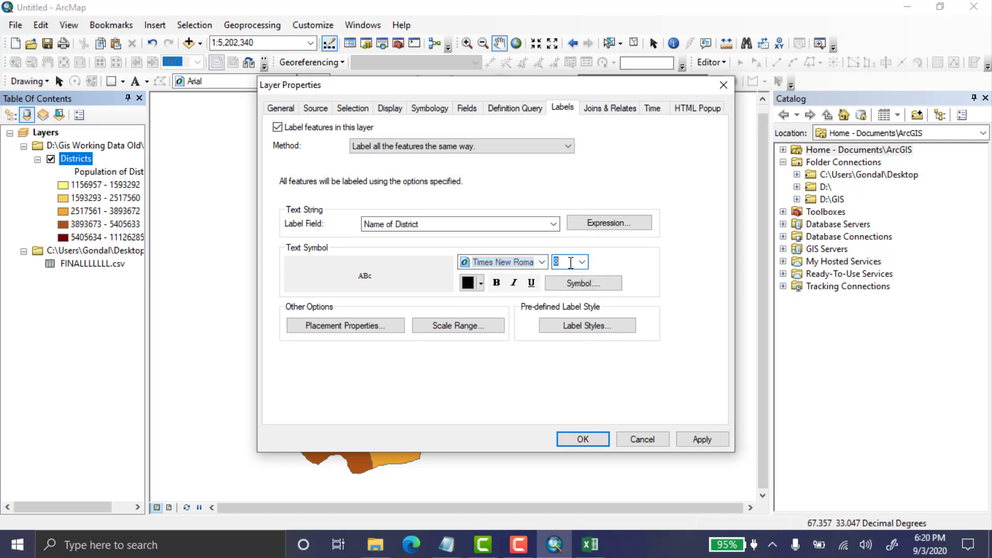
pyautogui.write('10')
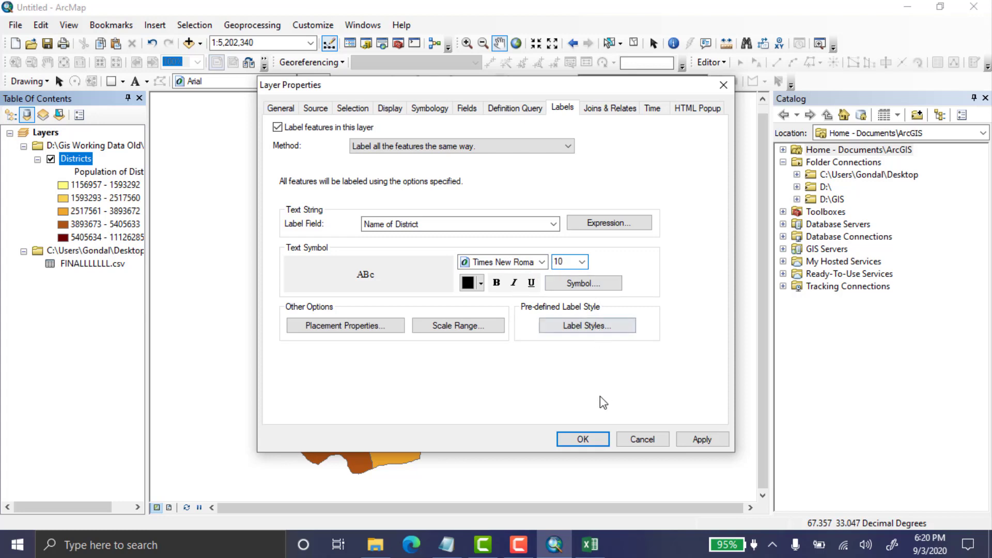
pyautogui.click(582, 439)
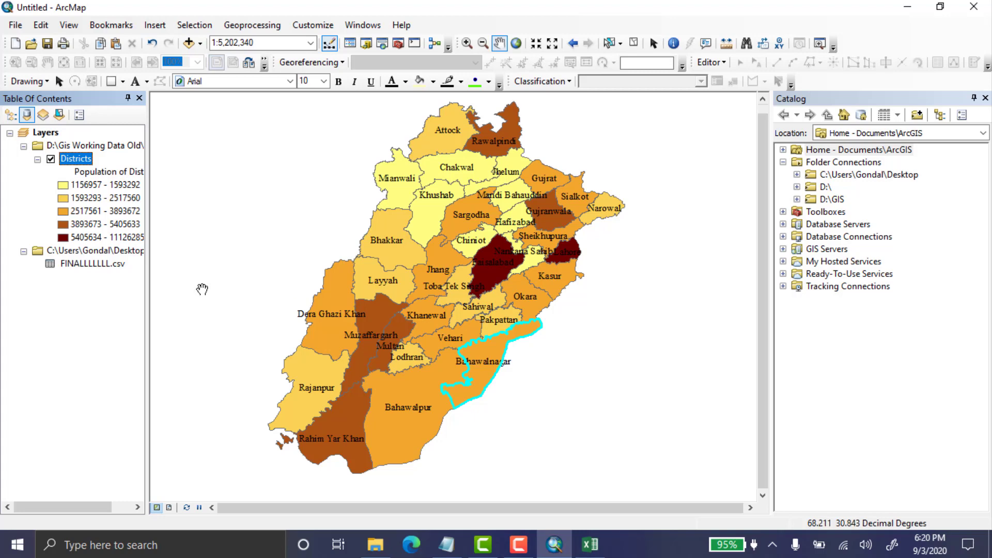
# Step: Start a second ArcMap session with a blank map, skipping the Getting Started dialog
pyautogui.click(211, 546)
pyautogui.write('ar')
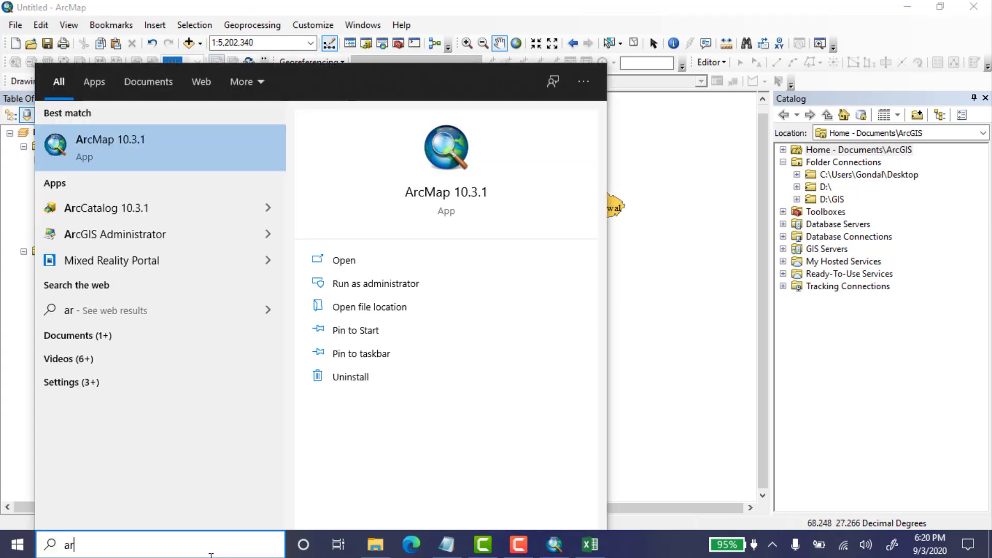
pyautogui.press('Escape')
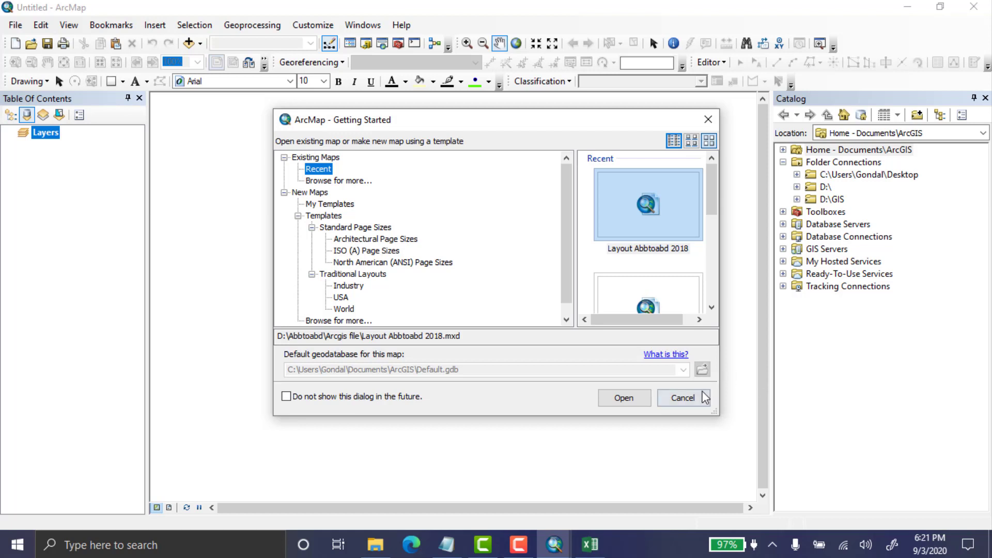
pyautogui.click(678, 398)
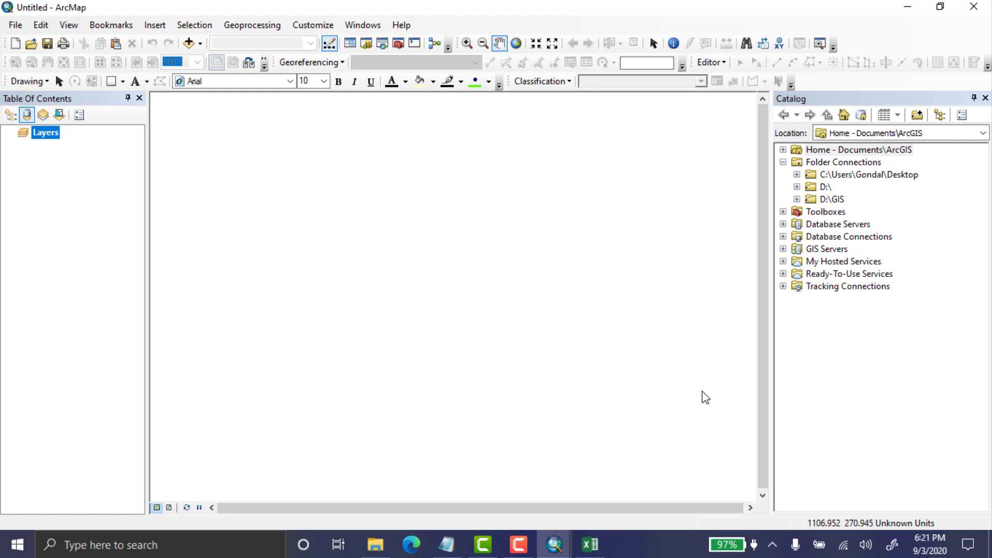
# Step: Add the Districts layer to the blank map from the Punjab folder in D:\Gis Working Data Old
pyautogui.click(189, 43)
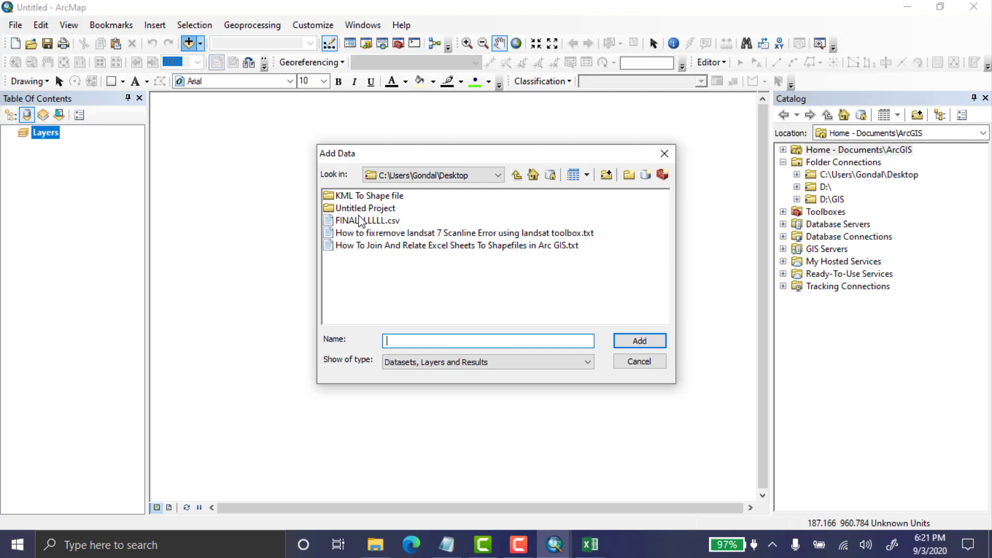
pyautogui.click(460, 175)
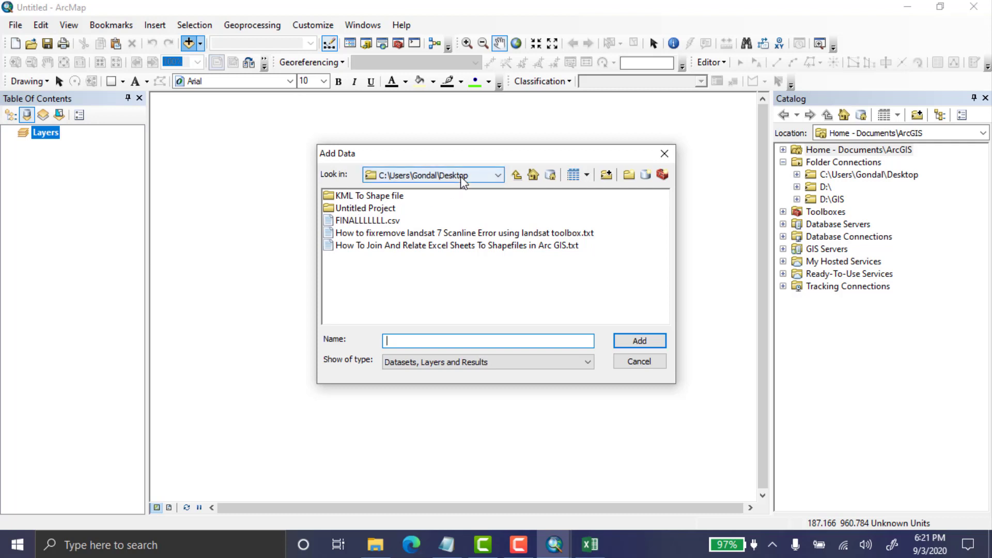
pyautogui.click(414, 225)
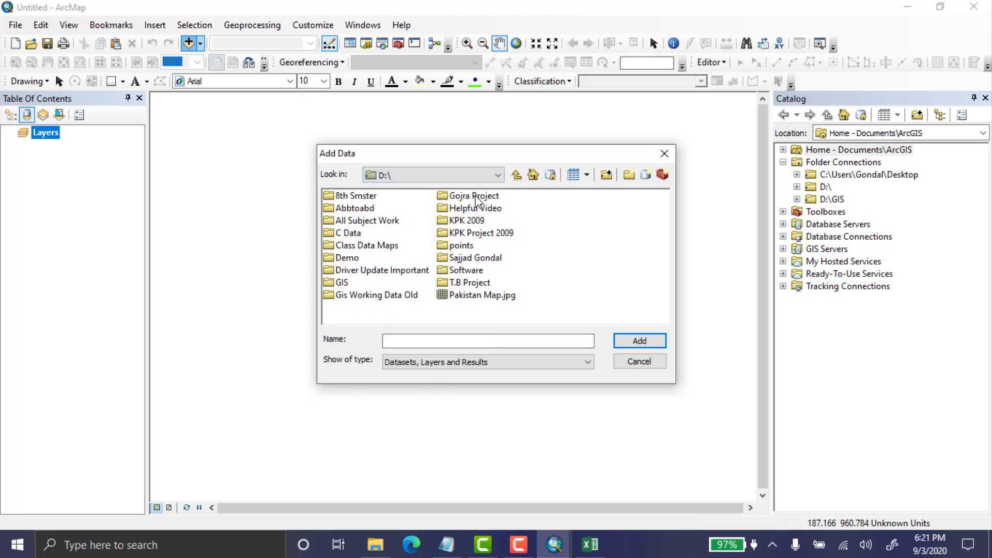
pyautogui.doubleClick(382, 295)
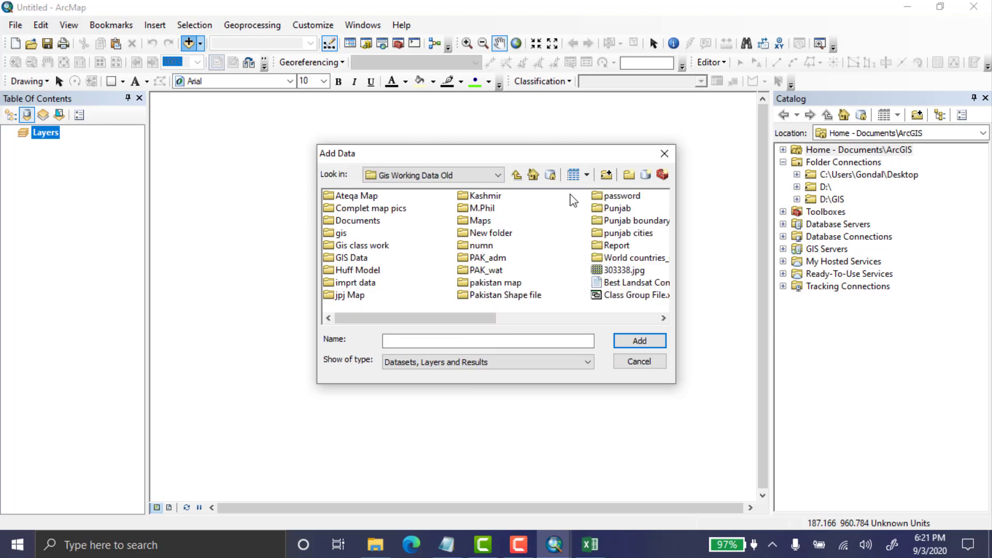
pyautogui.doubleClick(609, 210)
pyautogui.doubleClick(359, 196)
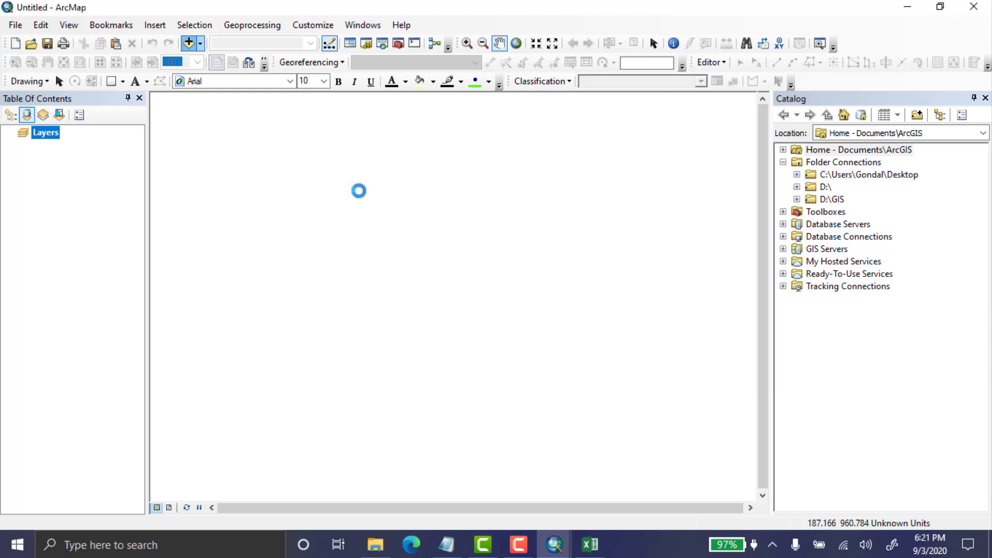
pyautogui.click(188, 42)
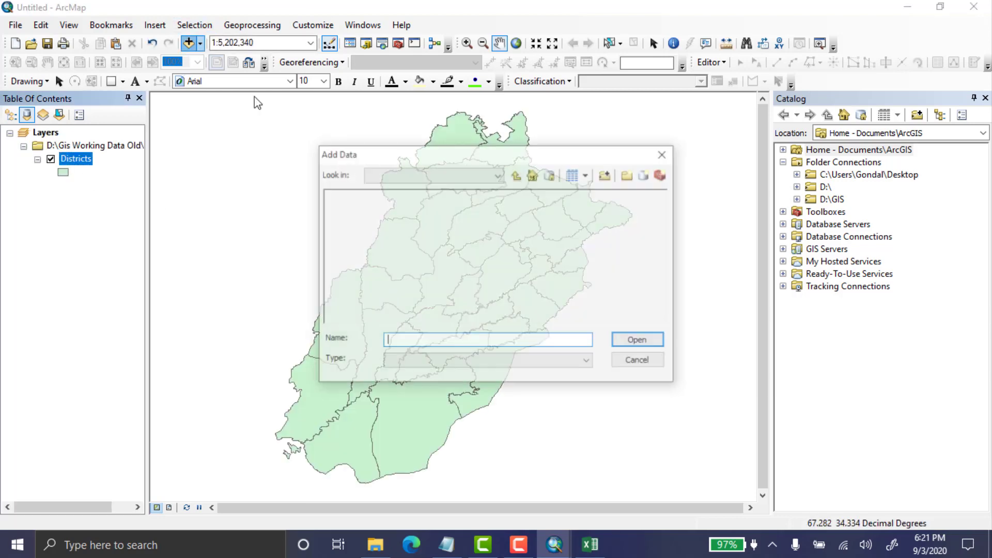
pyautogui.click(516, 176)
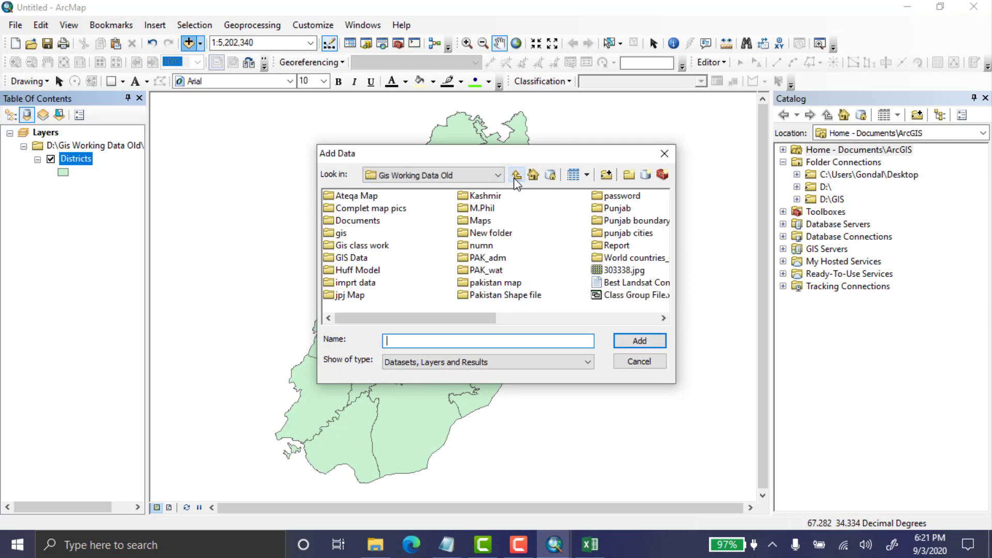
pyautogui.click(515, 178)
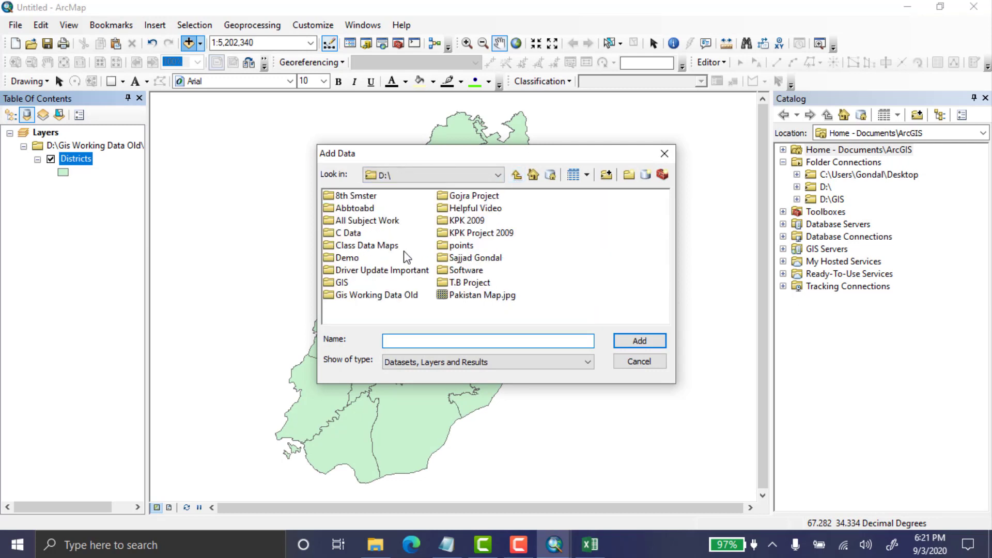
pyautogui.doubleClick(348, 258)
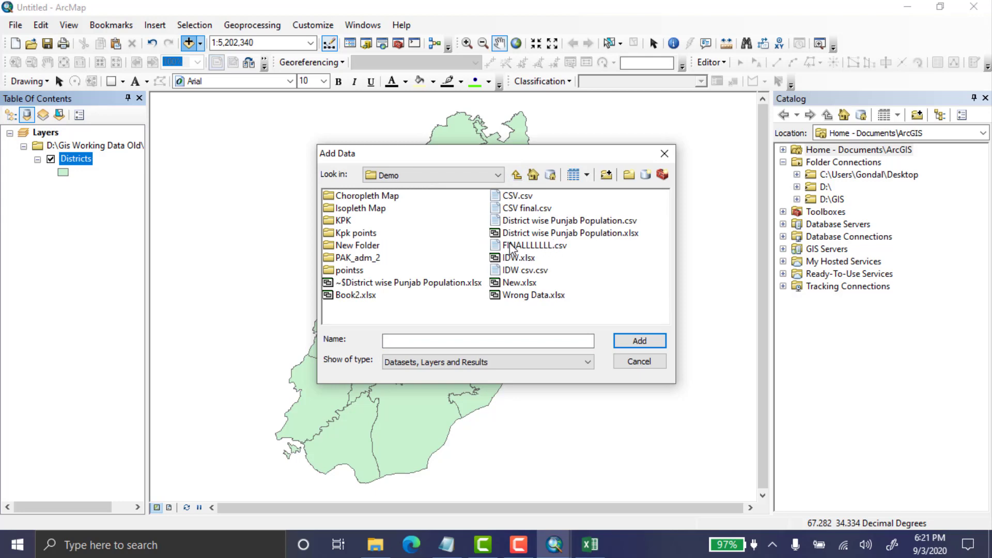
pyautogui.click(629, 362)
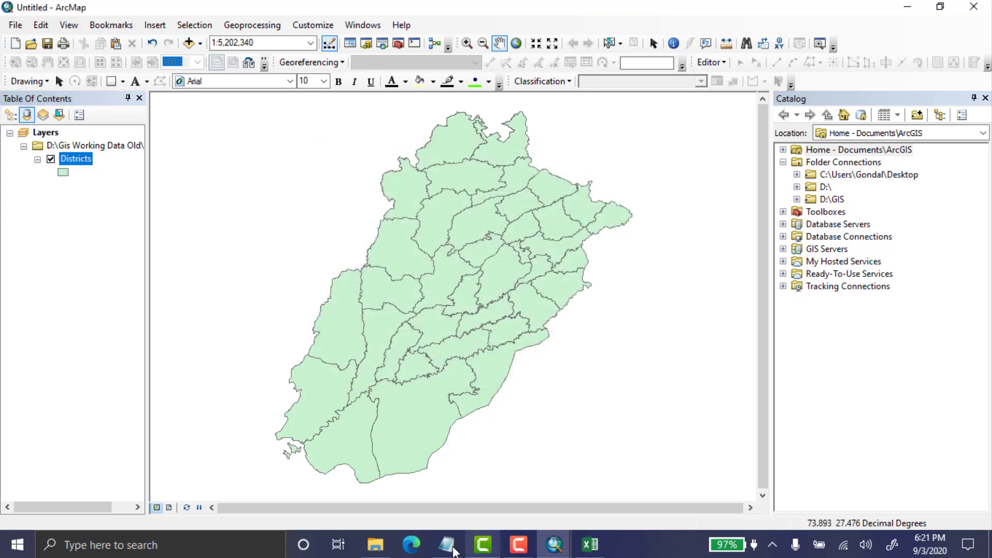
# Step: Open the Wrong Data workbook from D:\Demo in Excel and fit the Name of District and Population of District columns to their contents
pyautogui.click(383, 547)
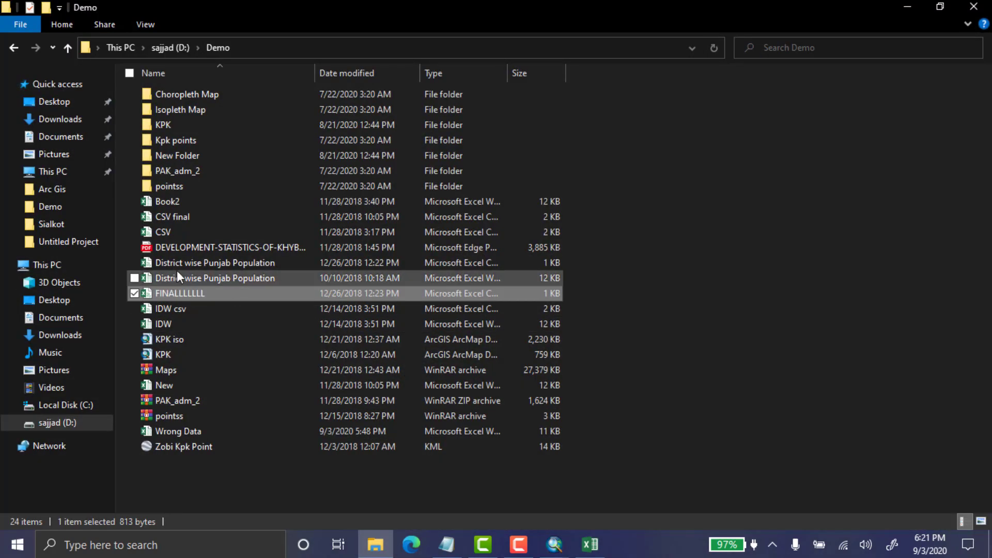
pyautogui.doubleClick(191, 429)
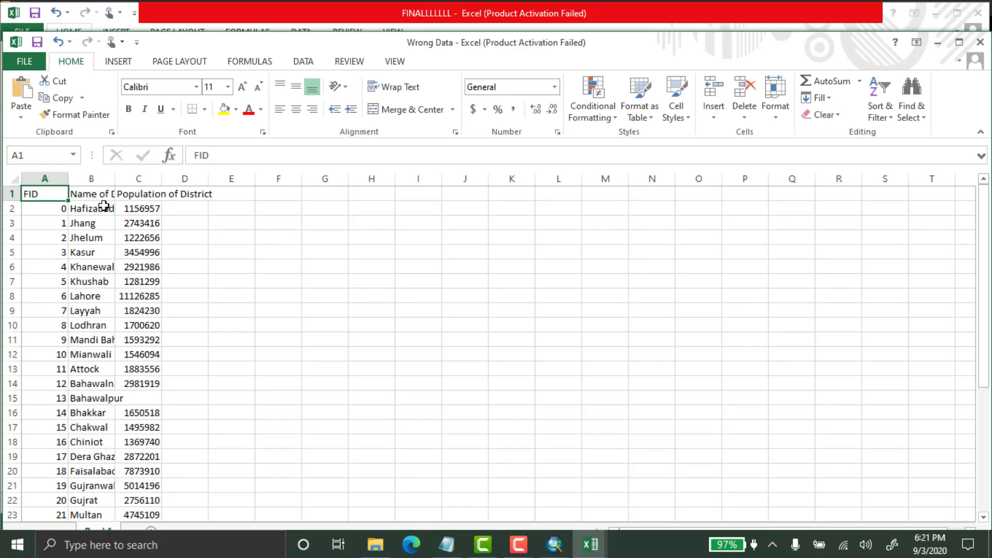
pyautogui.doubleClick(115, 179)
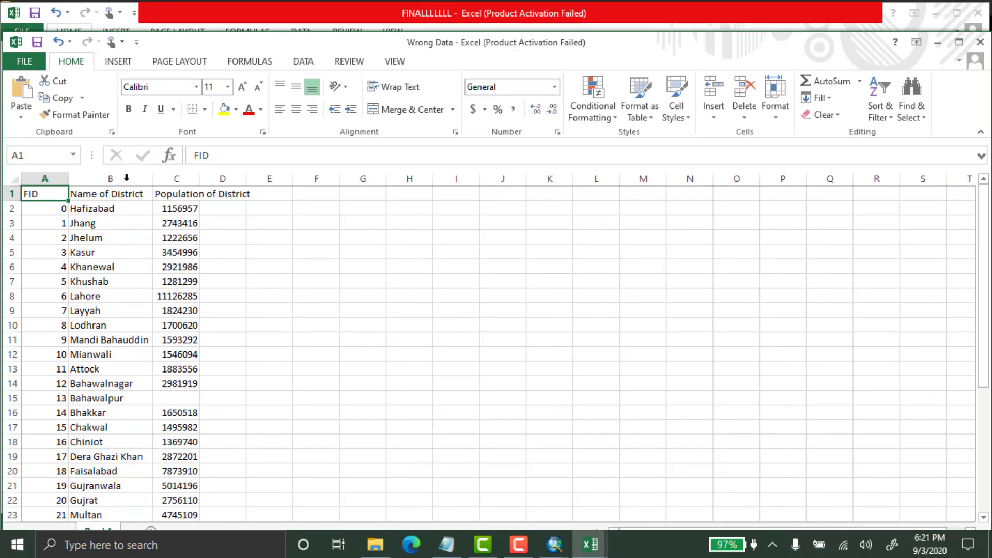
pyautogui.doubleClick(200, 178)
pyautogui.scroll(-3, 203, 279)
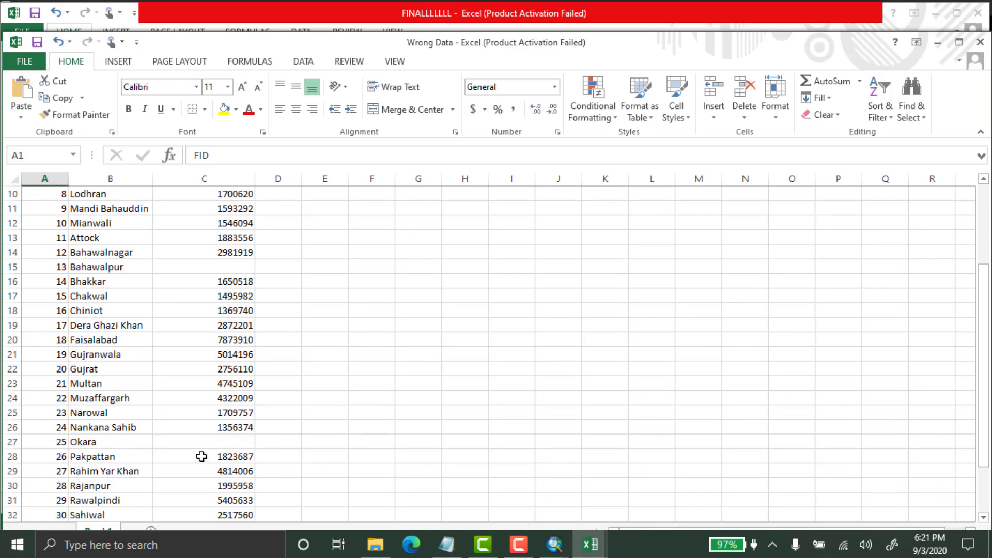
pyautogui.scroll(-2, 202, 454)
pyautogui.scroll(3, 206, 447)
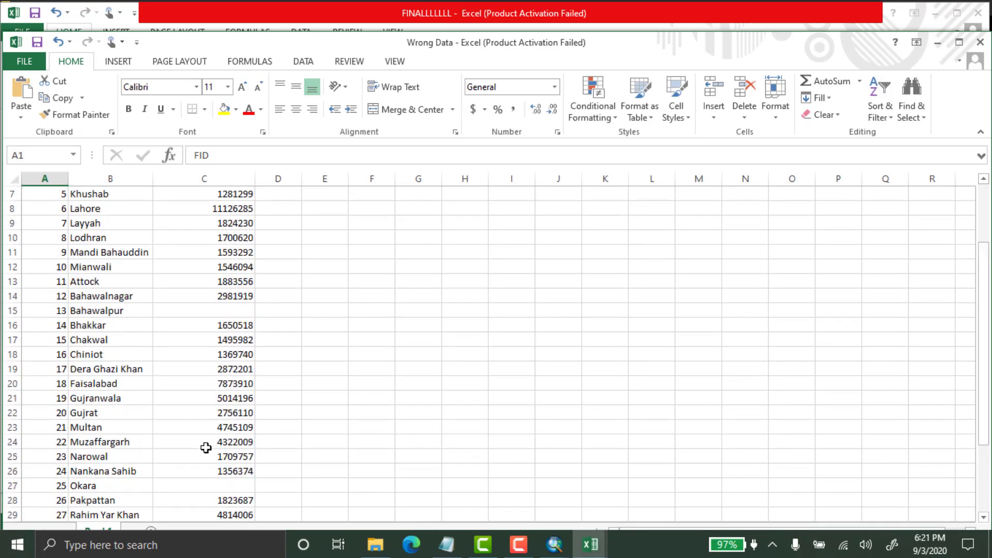
pyautogui.scroll(2, 206, 448)
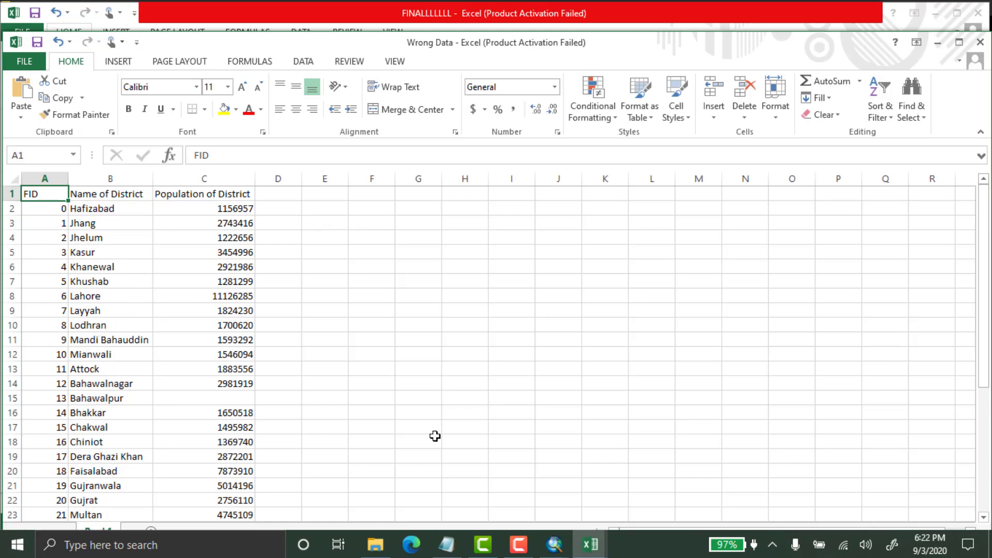
pyautogui.click(551, 554)
pyautogui.click(505, 511)
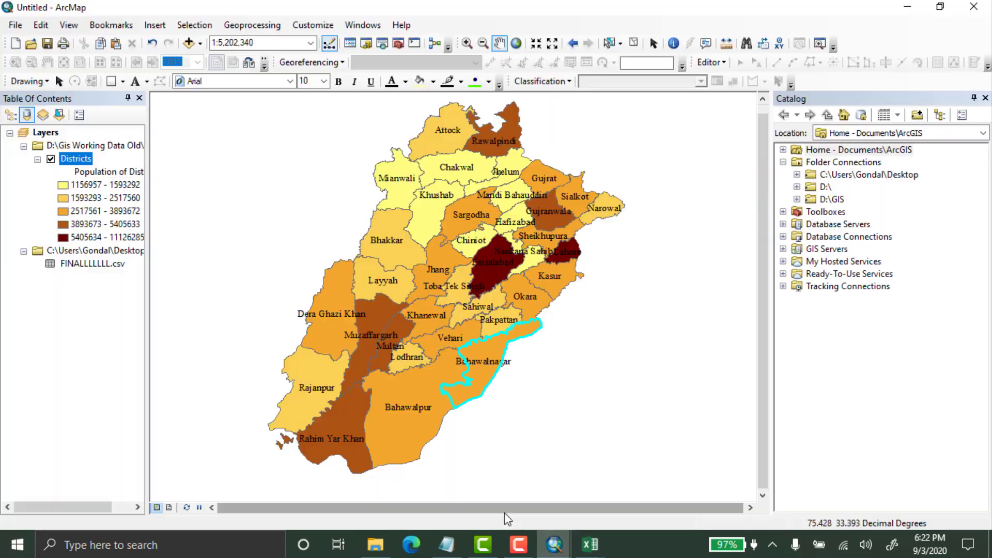
pyautogui.click(582, 552)
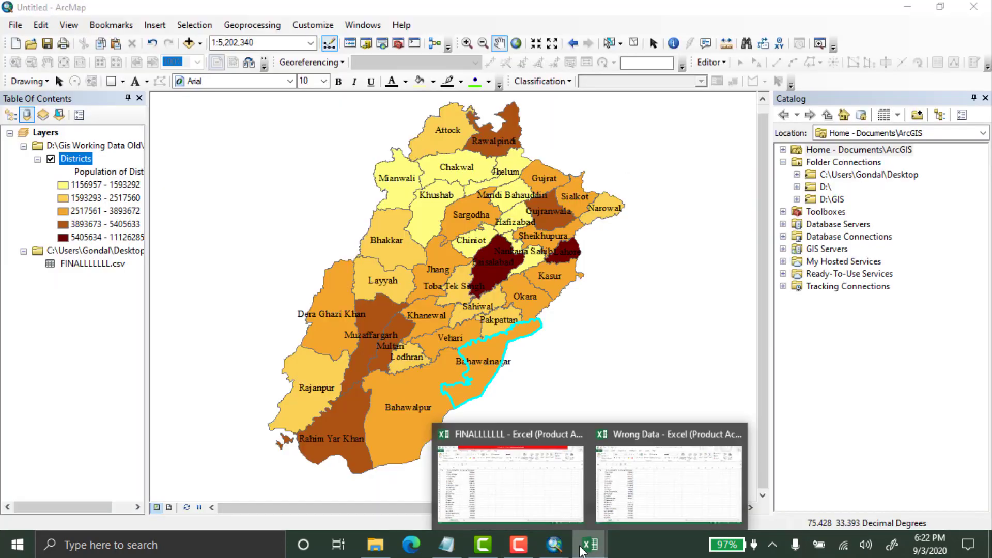
pyautogui.click(640, 488)
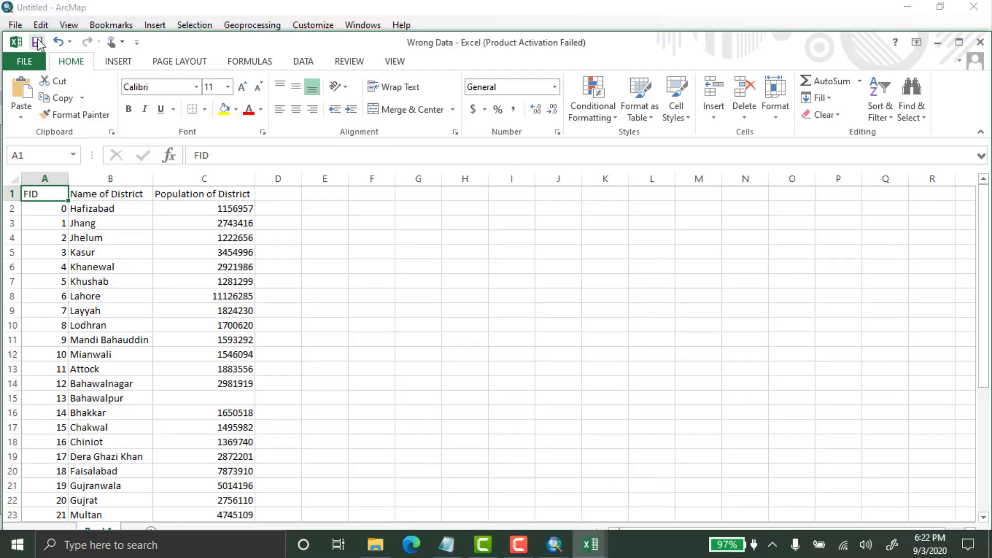
# Step: Save the Wrong Data workbook to the Desktop in CSV (MS-DOS) format, keeping that format
pyautogui.click(25, 62)
pyautogui.click(35, 207)
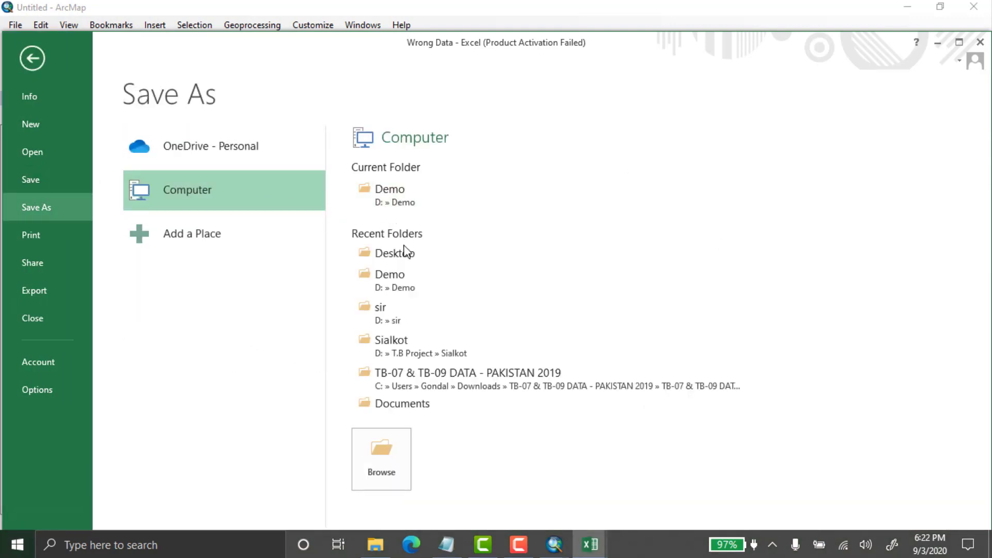
pyautogui.click(394, 258)
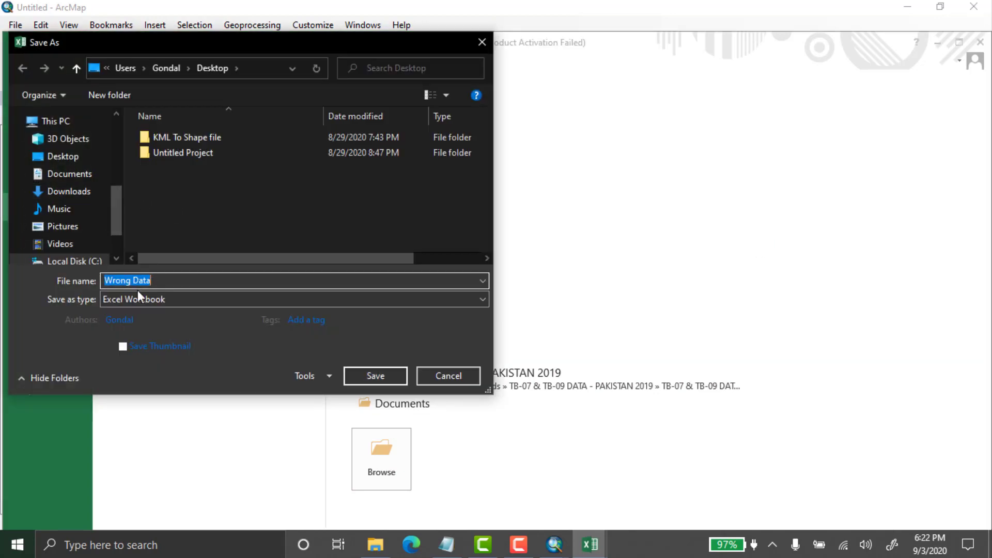
pyautogui.click(150, 301)
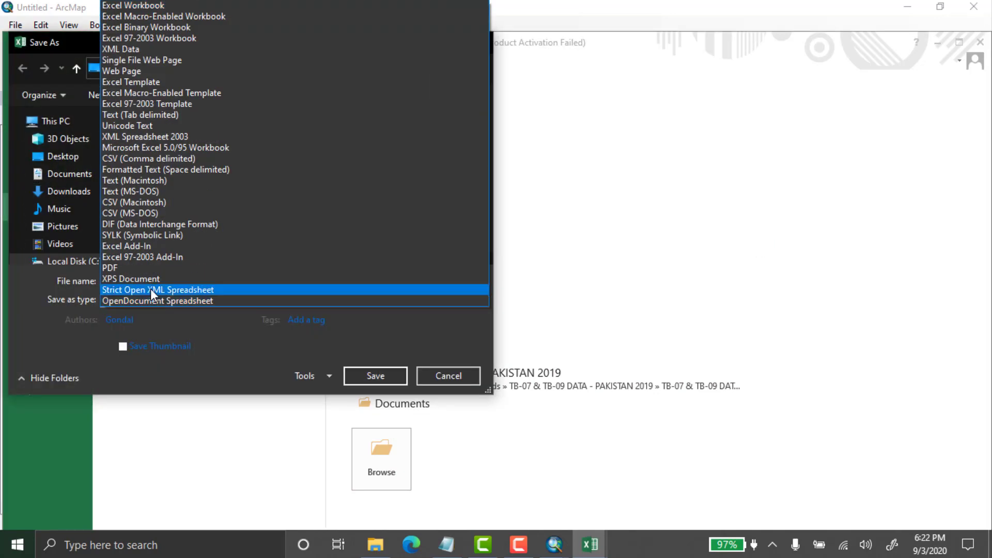
pyautogui.click(144, 213)
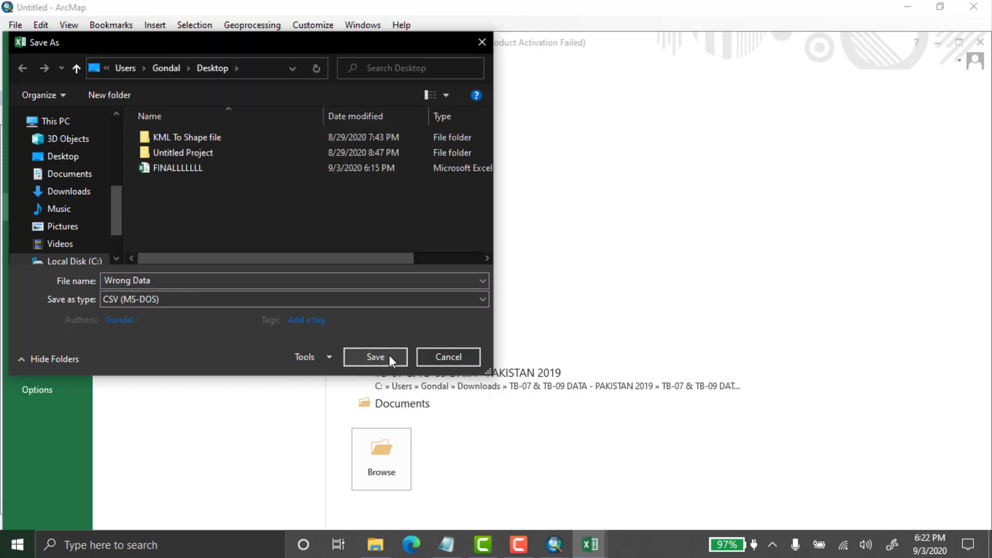
pyautogui.click(376, 357)
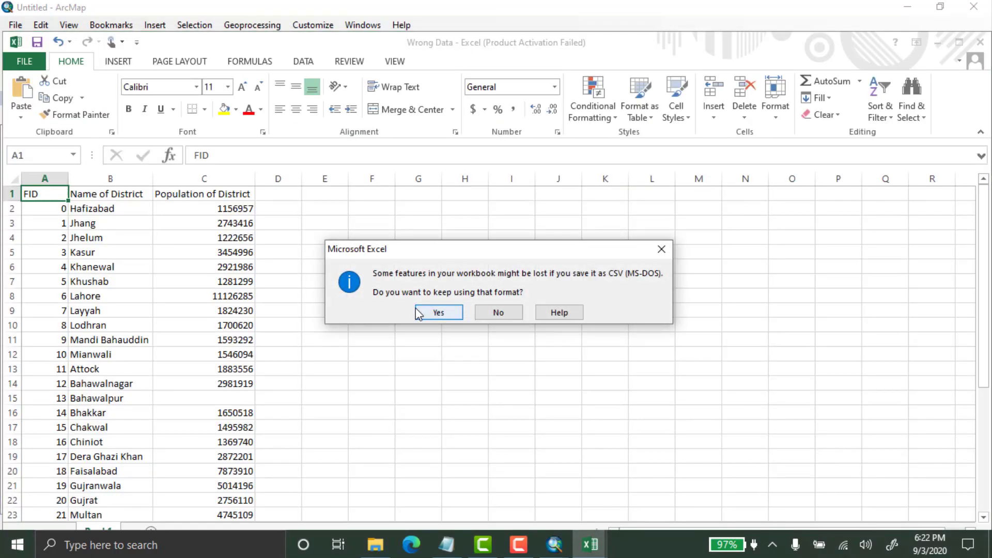
pyautogui.click(439, 313)
# Step: Switch to the ArcMap session with the unclassified Districts layer and add Wrong Data.csv from the Desktop folder
pyautogui.moveTo(554, 544)
pyautogui.click(631, 476)
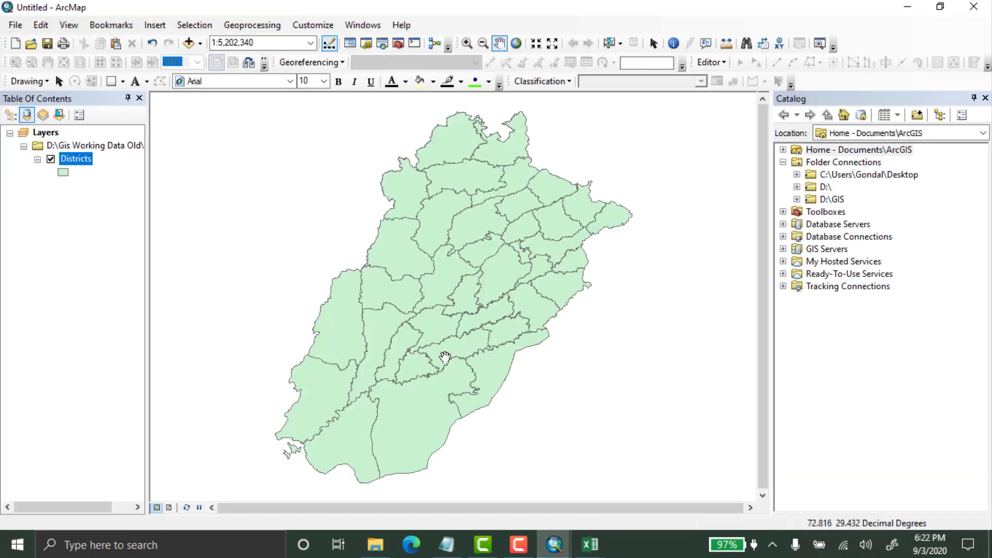
pyautogui.click(192, 46)
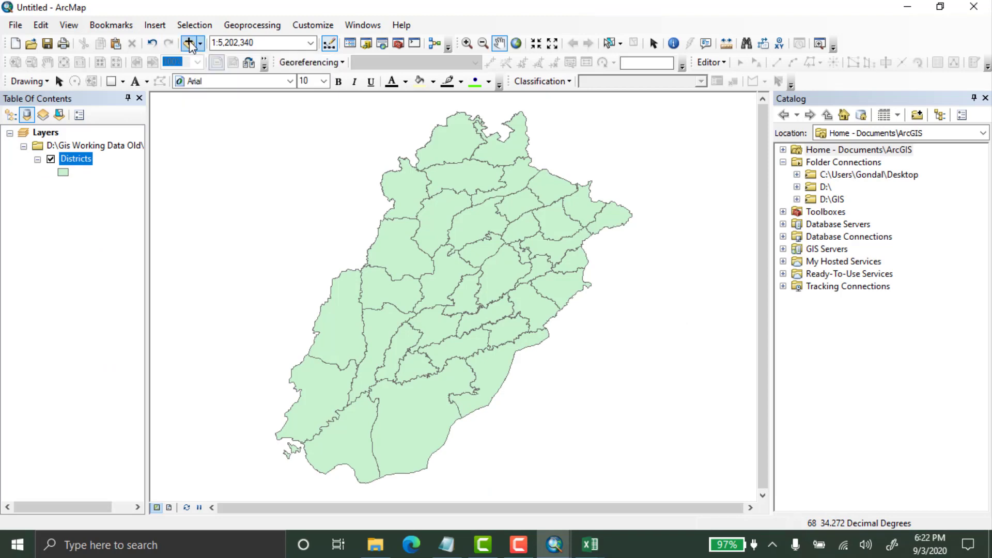
pyautogui.click(442, 177)
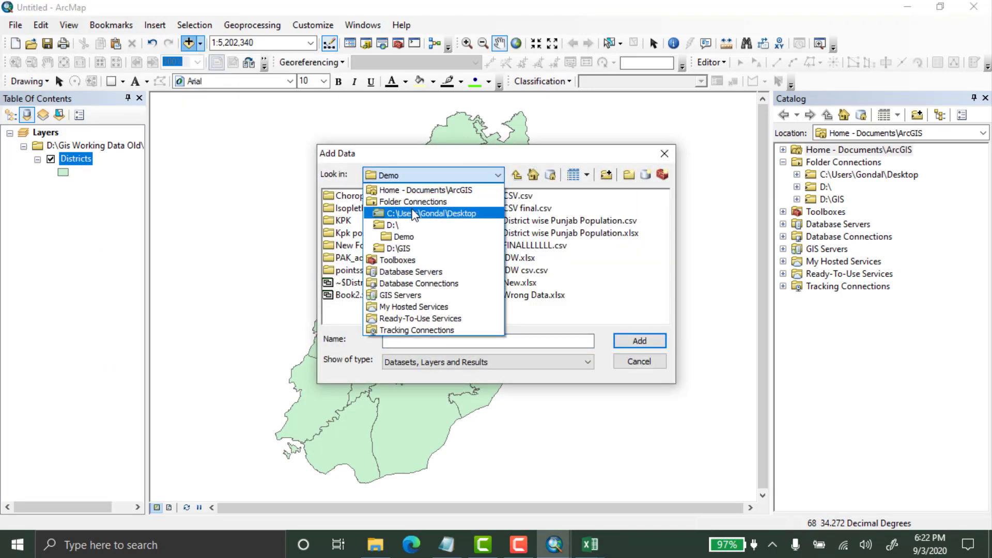
pyautogui.click(414, 215)
pyautogui.click(370, 258)
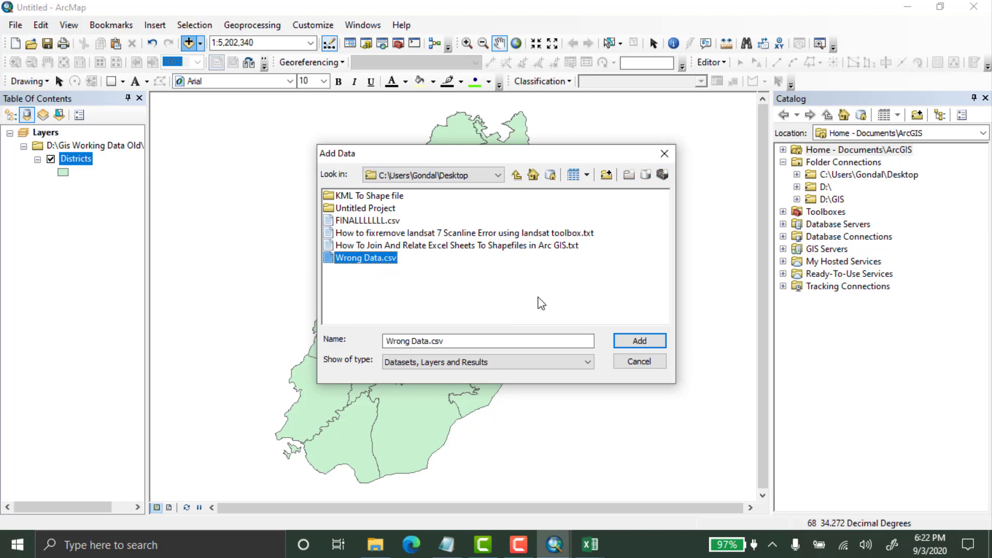
pyautogui.click(639, 340)
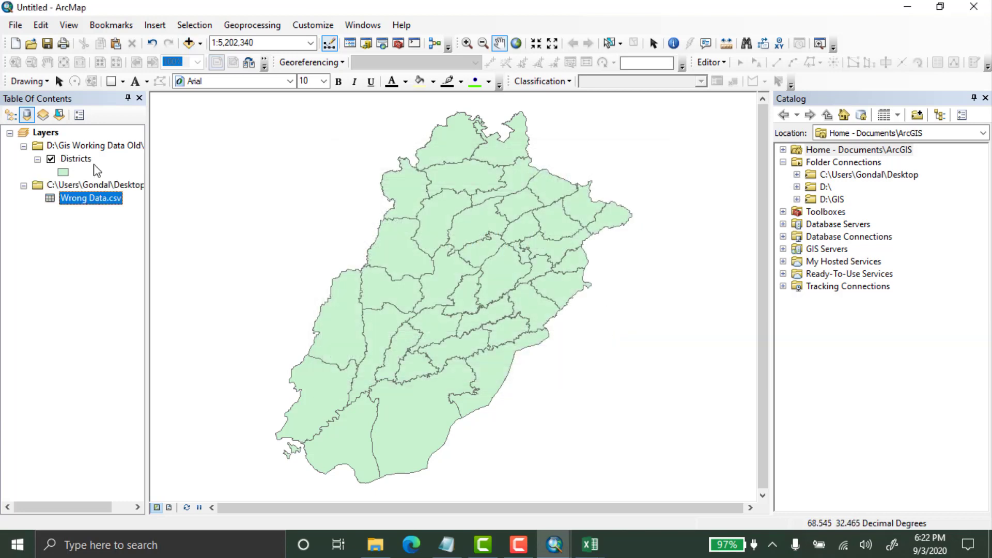
# Step: Inspect the Wrong Data.csv table, close it and open the Districts layer's attribute table
pyautogui.rightClick(93, 199)
pyautogui.click(122, 208)
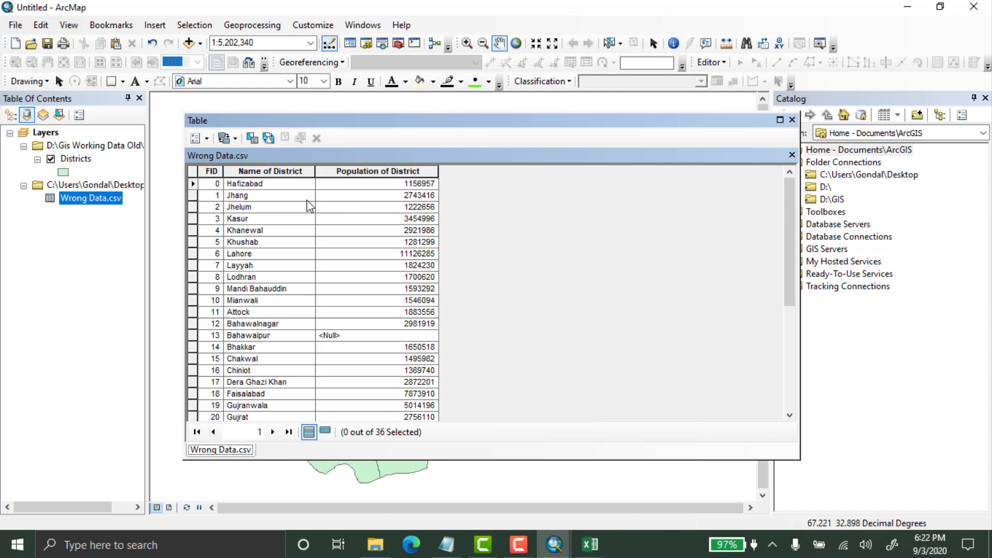
pyautogui.click(793, 120)
pyautogui.rightClick(90, 160)
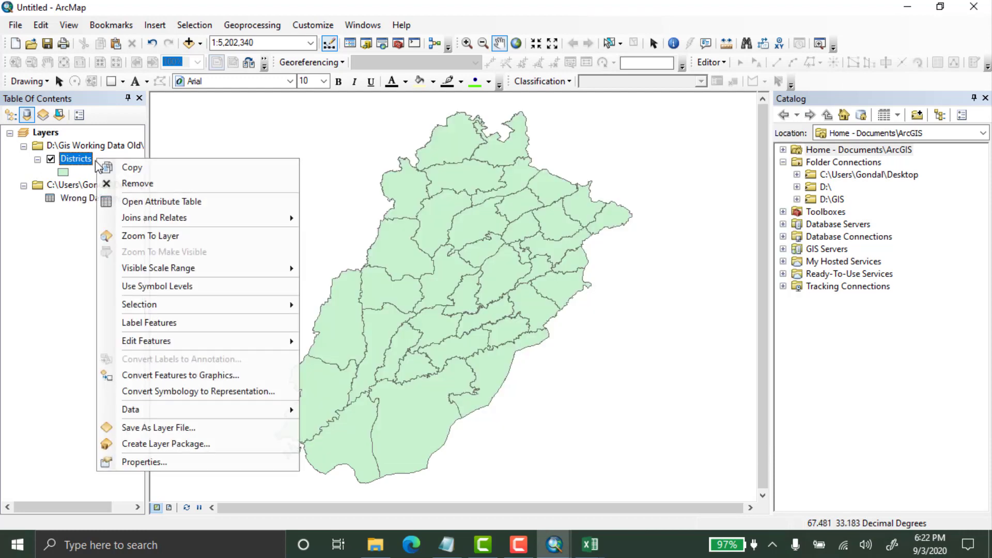
pyautogui.click(133, 201)
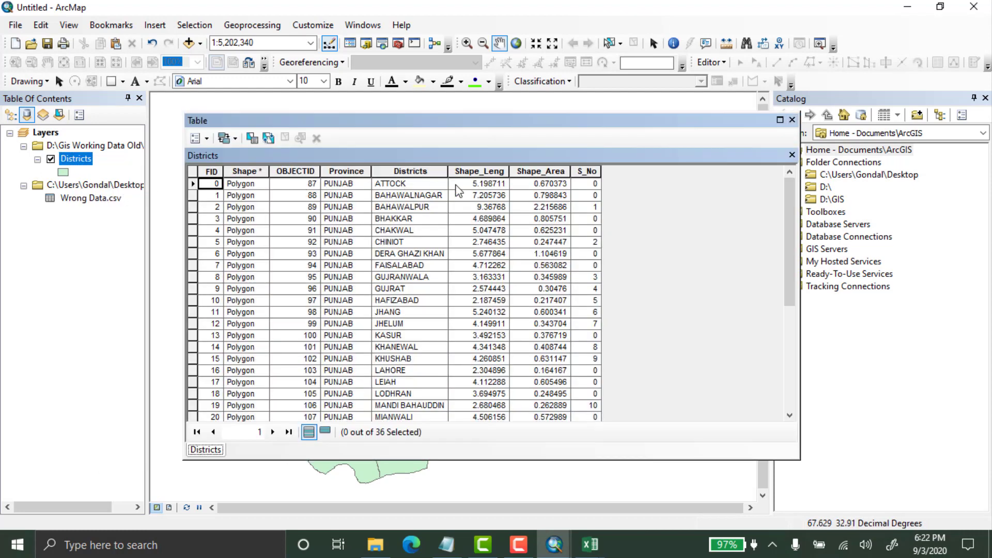
# Step: Close the attribute table and join Wrong Data.csv to the Districts layer using FID in both tables, keeping all records
pyautogui.click(791, 121)
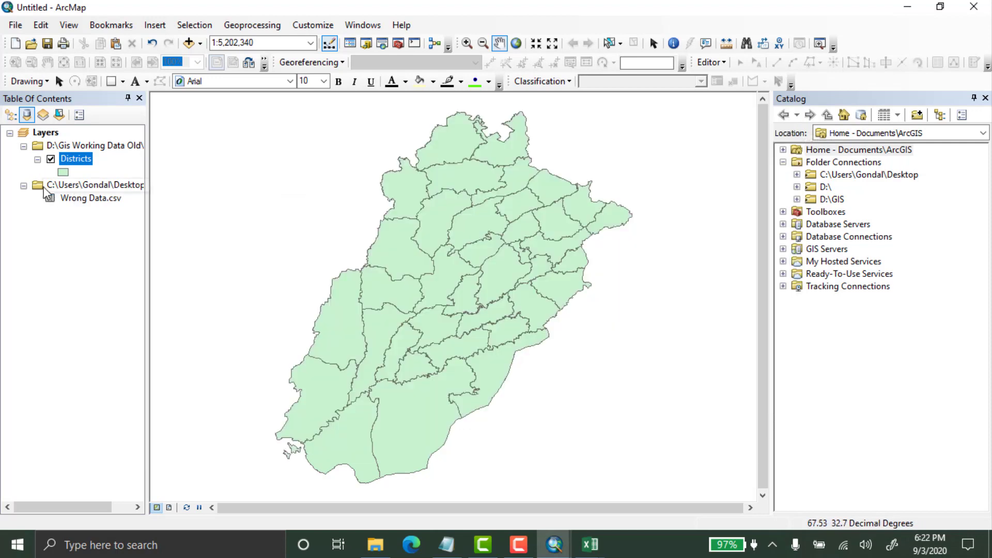
pyautogui.rightClick(61, 160)
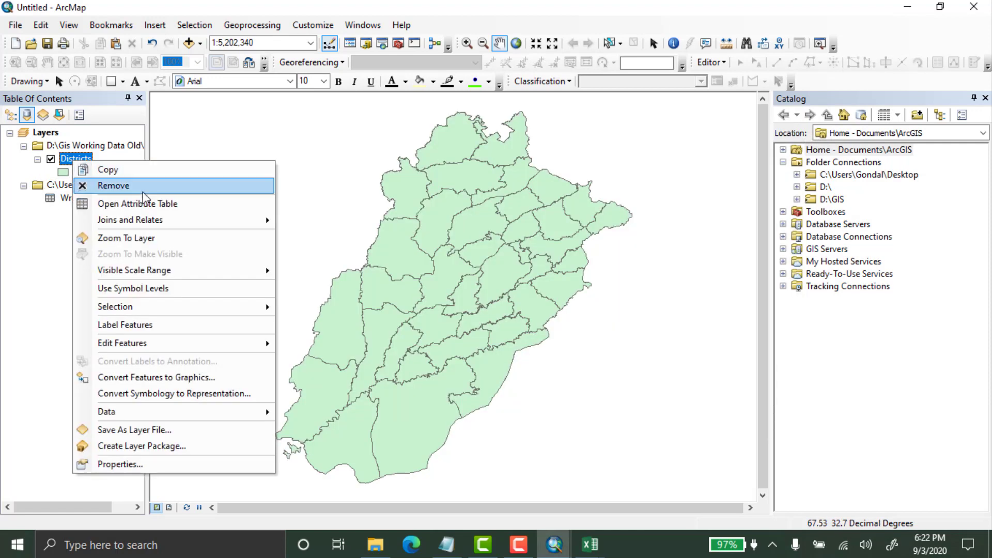
pyautogui.moveTo(219, 216)
pyautogui.click(302, 221)
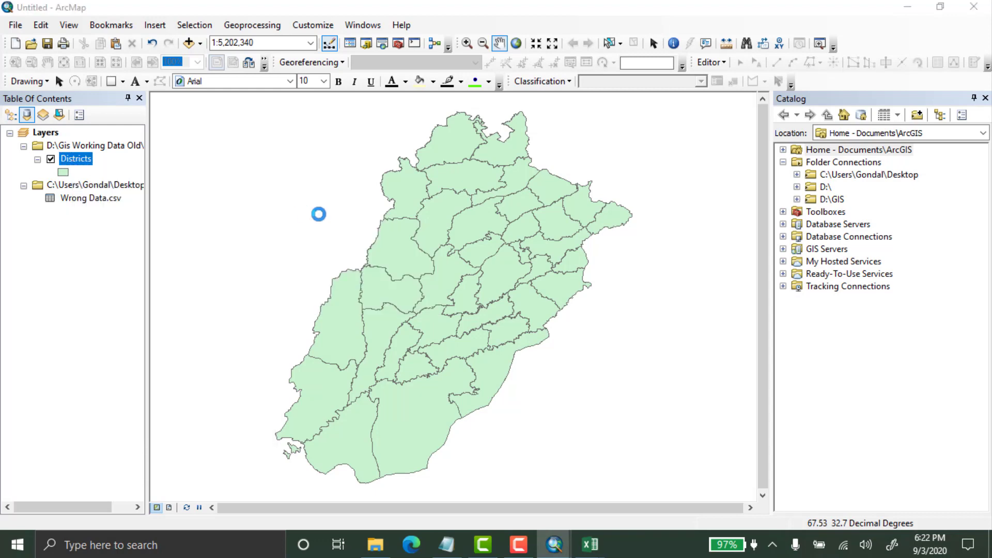
pyautogui.click(473, 168)
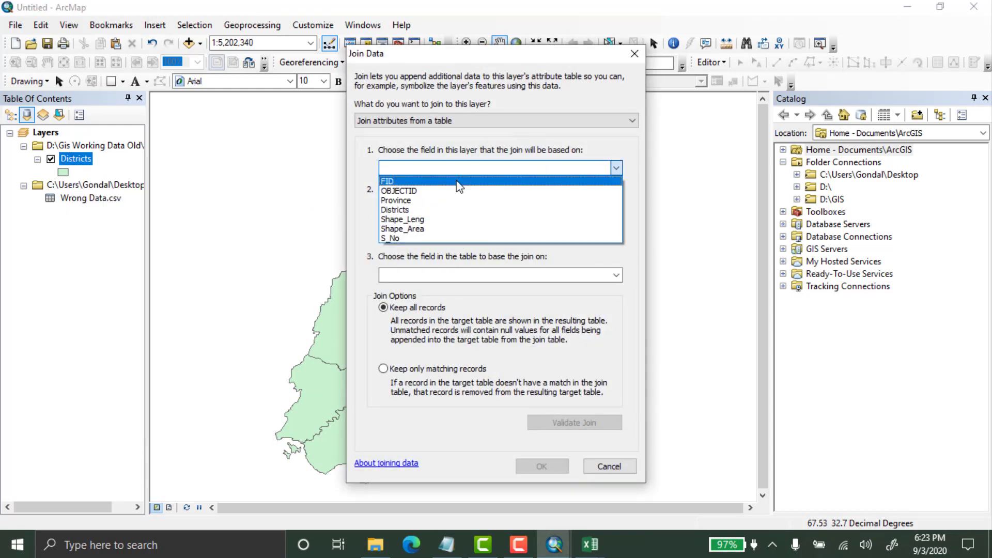
pyautogui.click(457, 178)
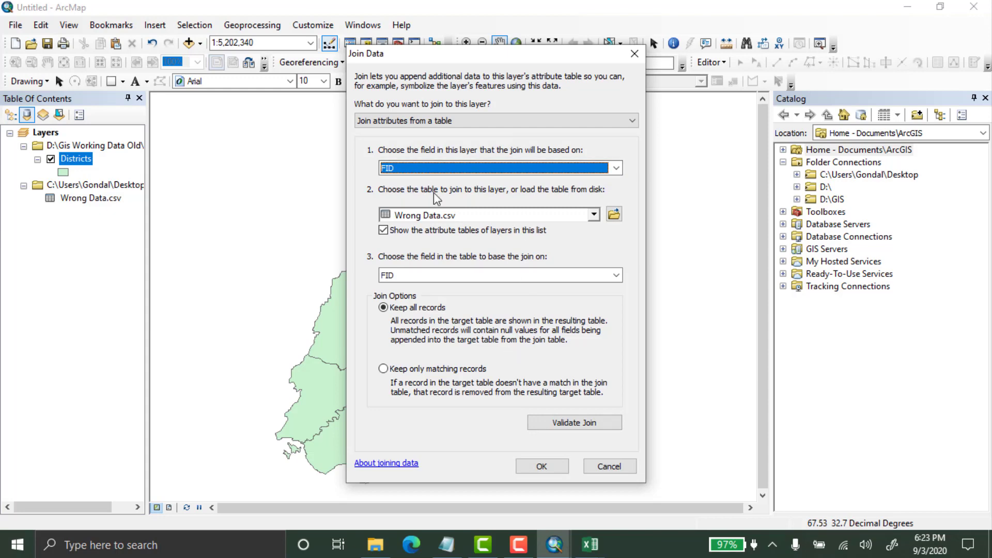
pyautogui.click(542, 467)
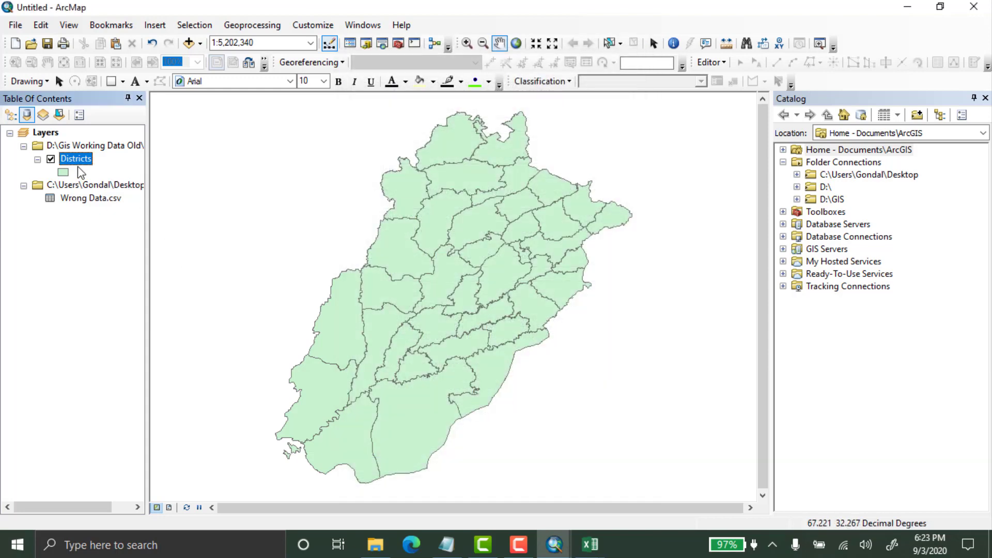
# Step: Review the Districts attribute table with the joined fields, select the MIANWALI record and close the table
pyautogui.rightClick(79, 164)
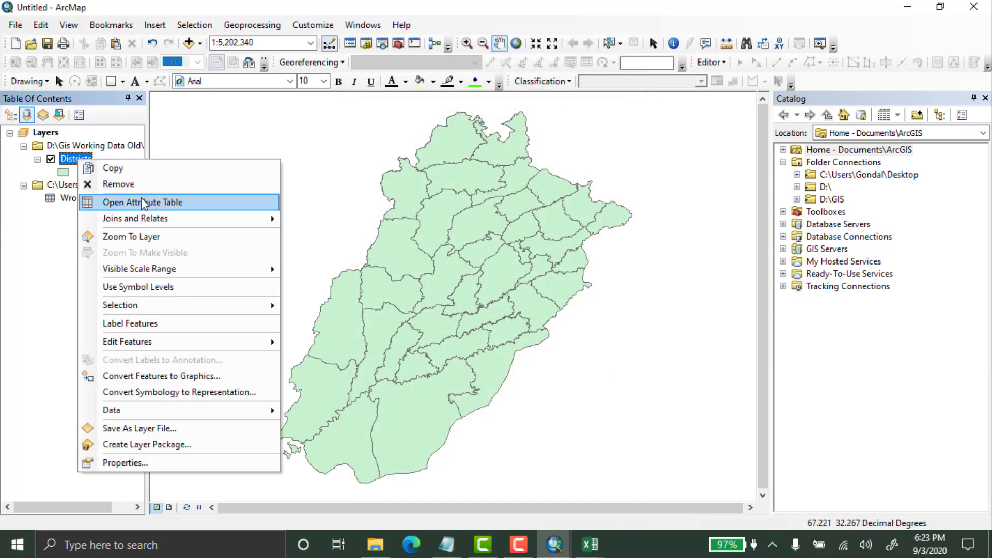
pyautogui.click(141, 198)
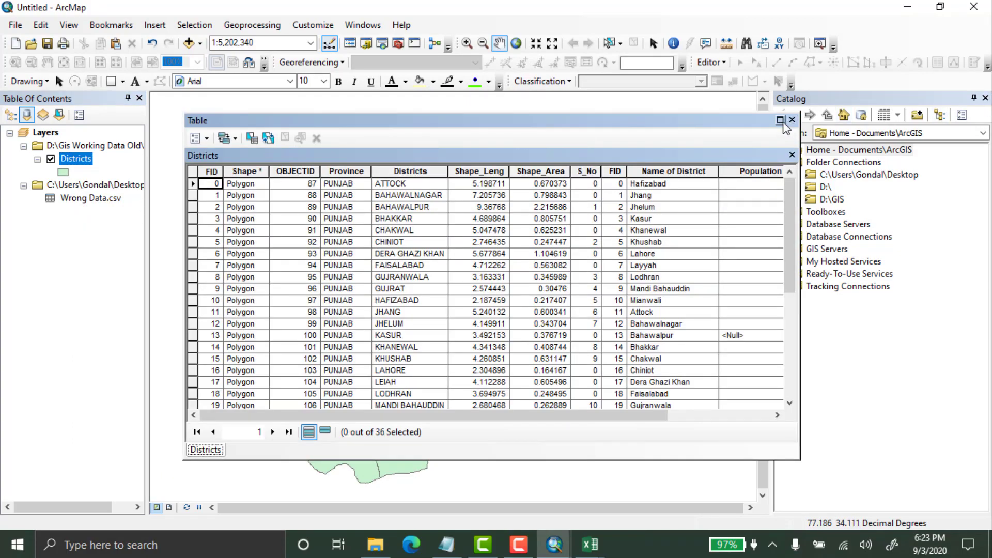
pyautogui.click(787, 120)
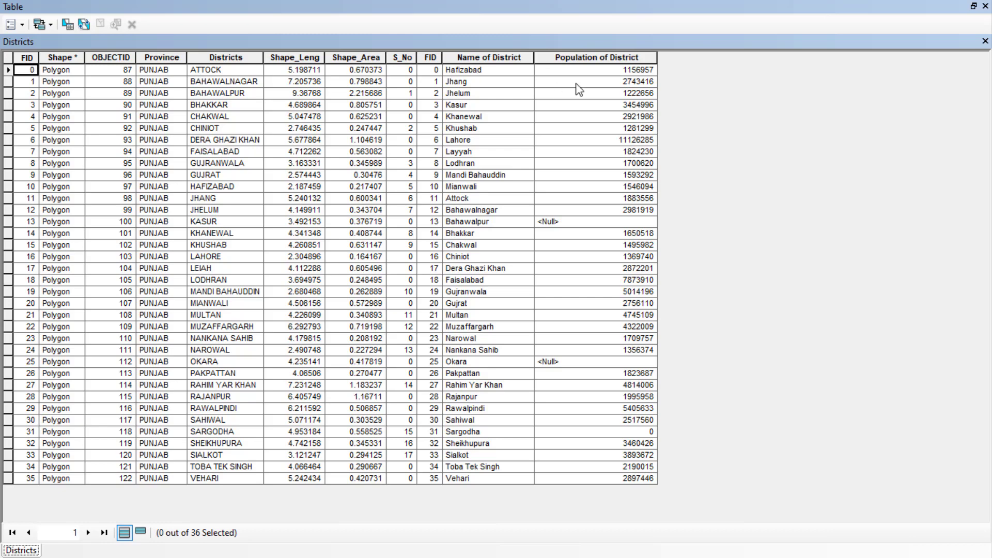
pyautogui.click(974, 6)
pyautogui.moveTo(646, 124); pyautogui.dragTo(712, 236)
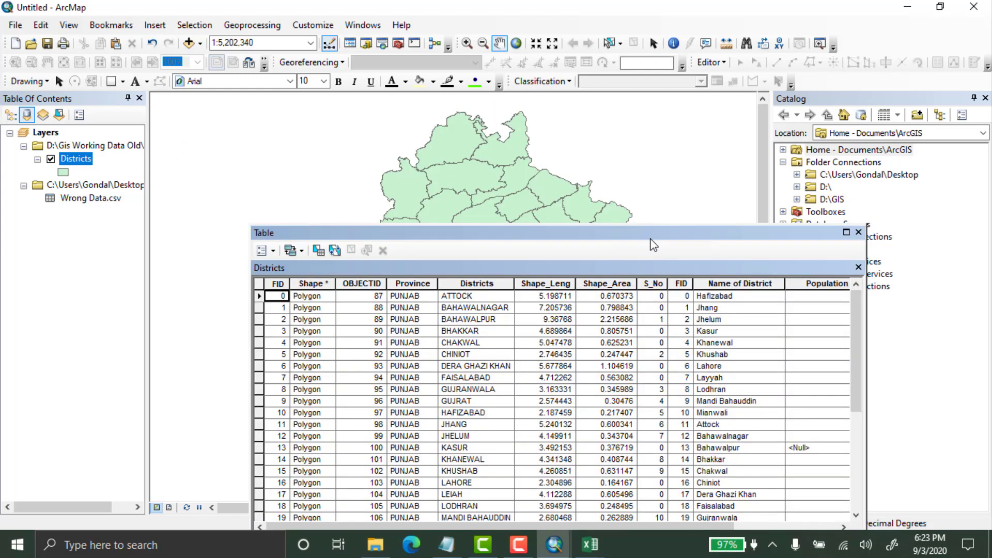
pyautogui.moveTo(654, 245); pyautogui.dragTo(563, 187)
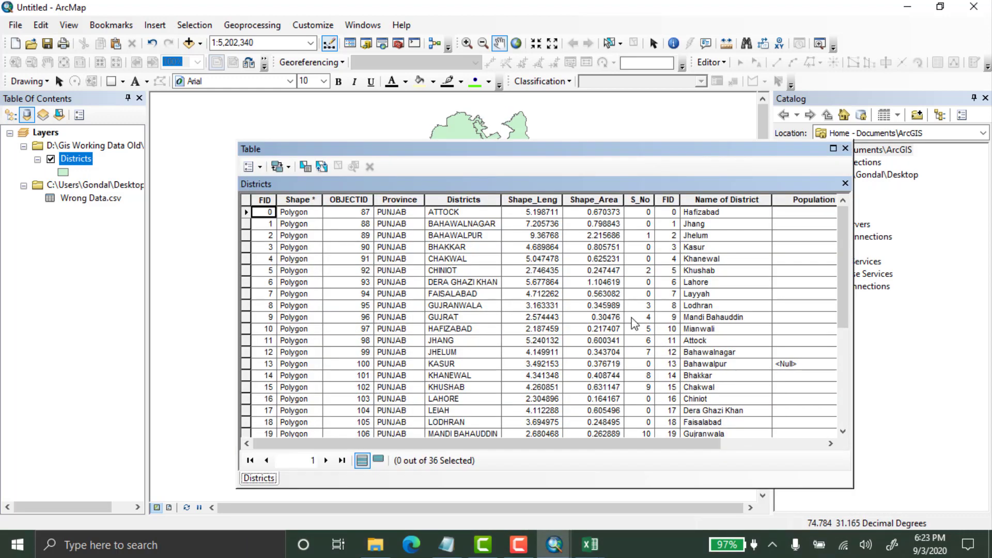
pyautogui.scroll(-1, 650, 356)
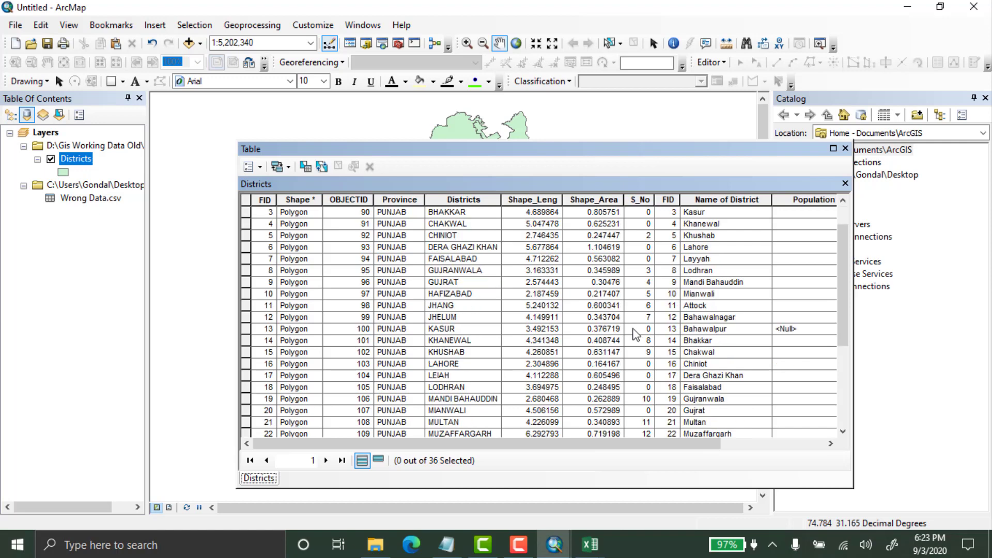
pyautogui.click(254, 411)
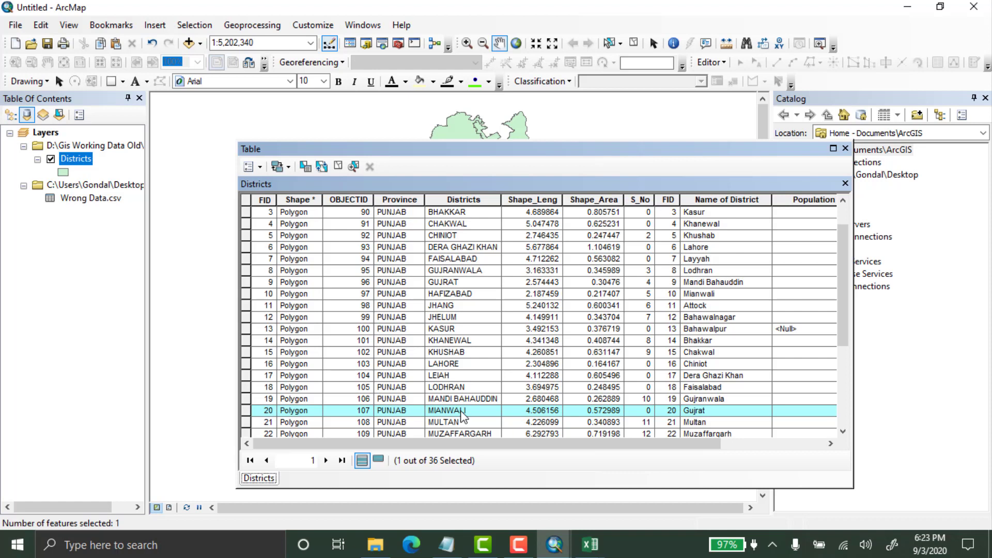
pyautogui.click(846, 148)
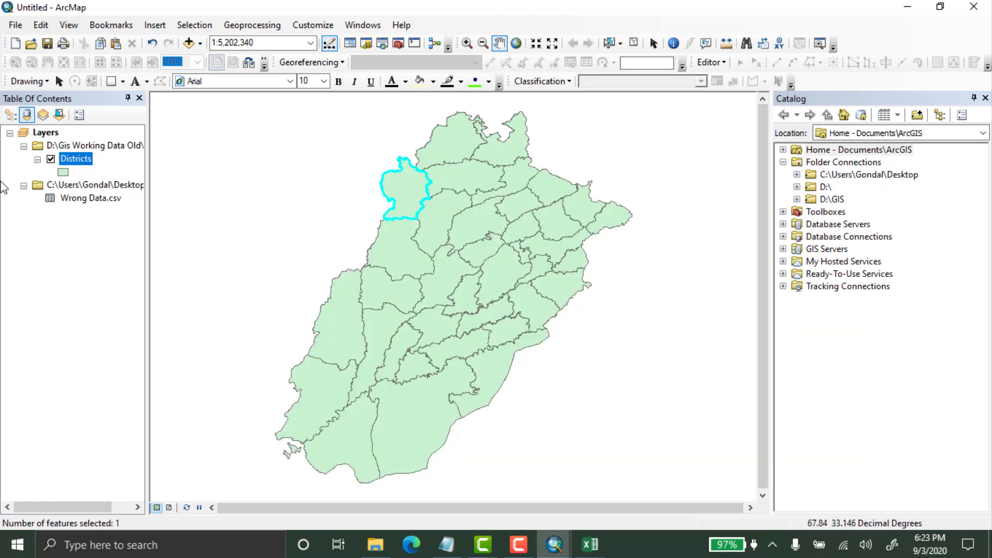
# Step: Symbolize the Districts layer with graduated colors based on the Population of District field
pyautogui.doubleClick(73, 161)
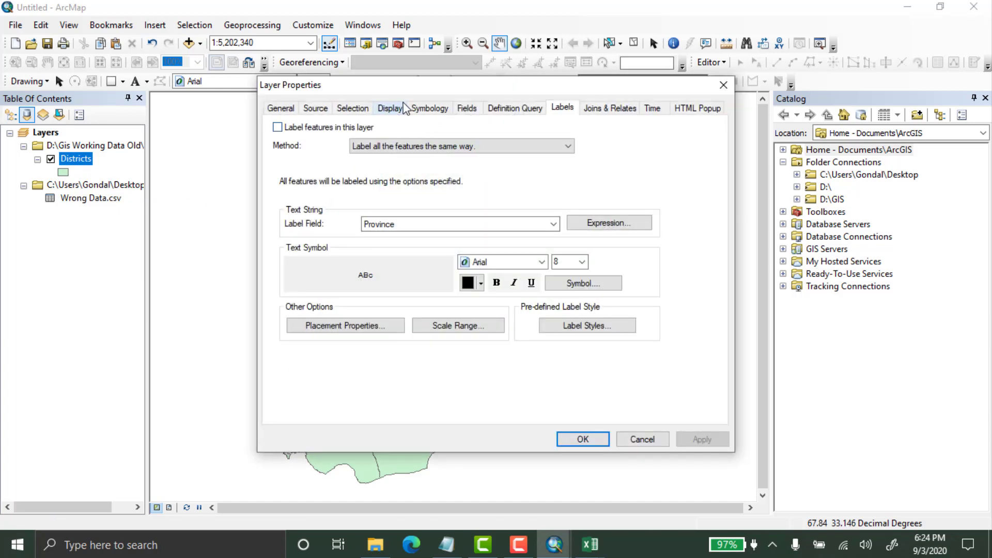
pyautogui.click(431, 107)
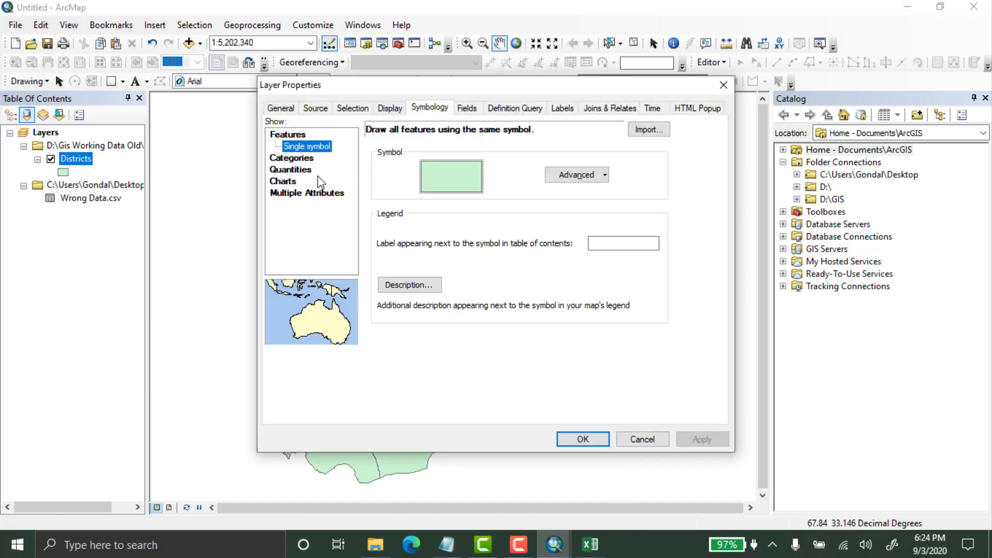
pyautogui.click(290, 169)
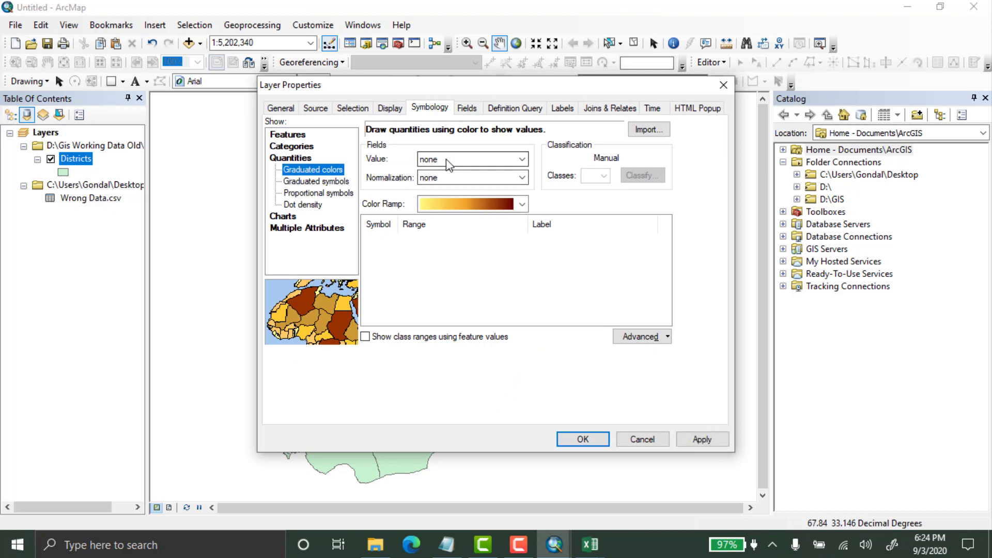
pyautogui.click(465, 159)
pyautogui.click(440, 227)
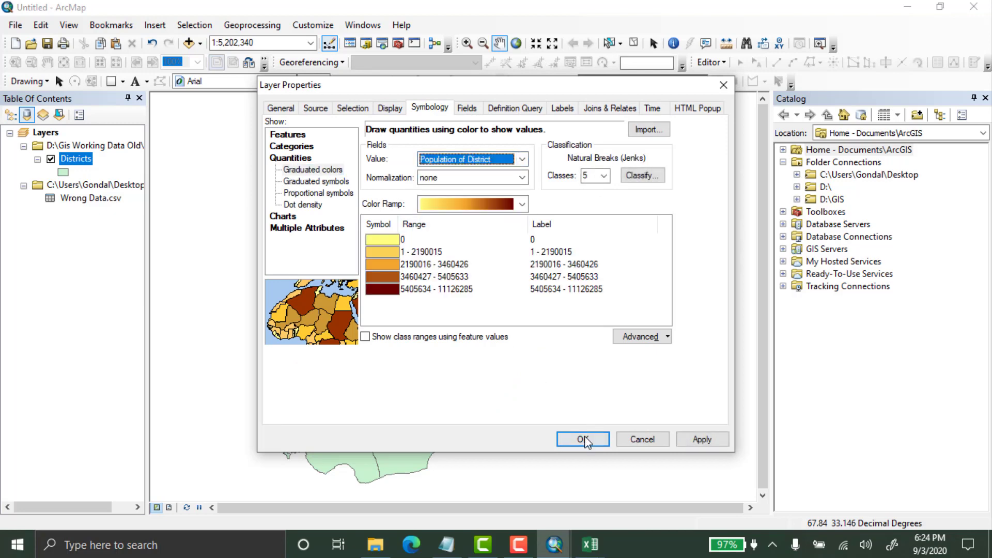
pyautogui.click(583, 439)
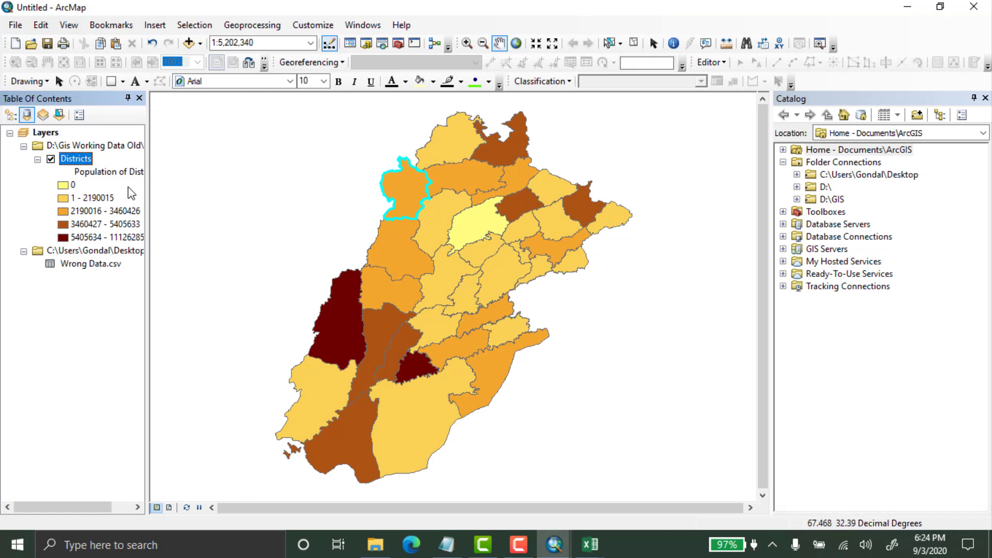
# Step: Examine the Districts attribute table for mismatched district names and missing population values, and close it
pyautogui.rightClick(82, 160)
pyautogui.click(150, 196)
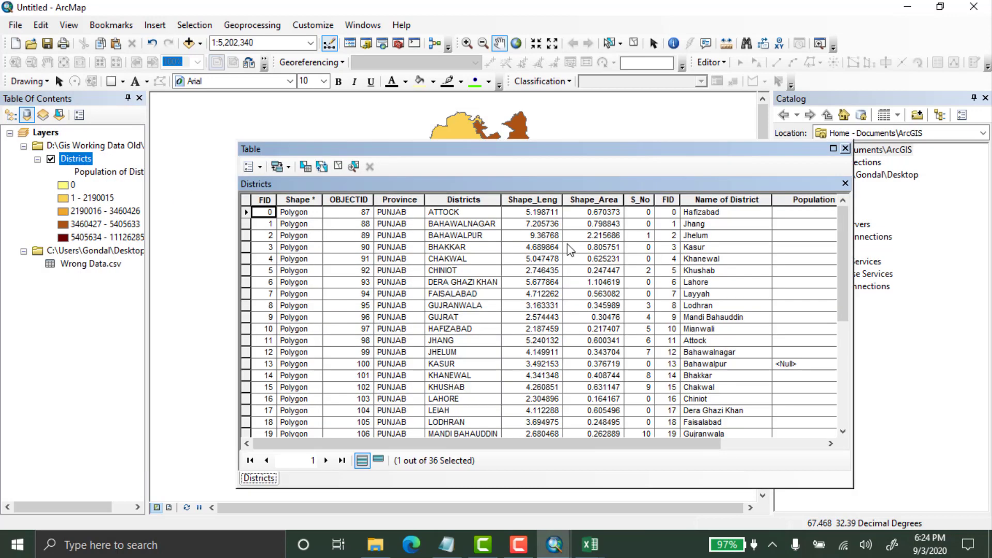
pyautogui.scroll(-4, 685, 368)
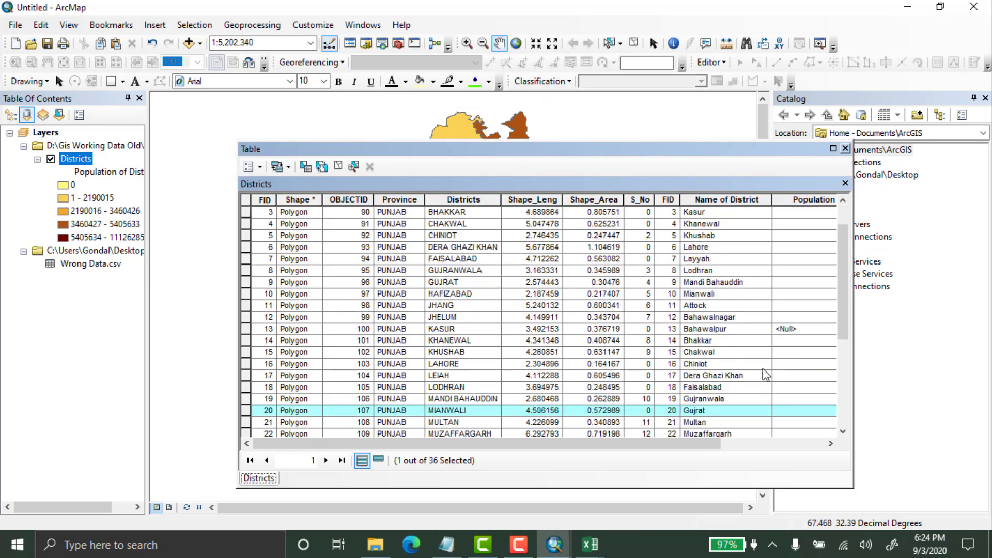
pyautogui.scroll(-2, 721, 383)
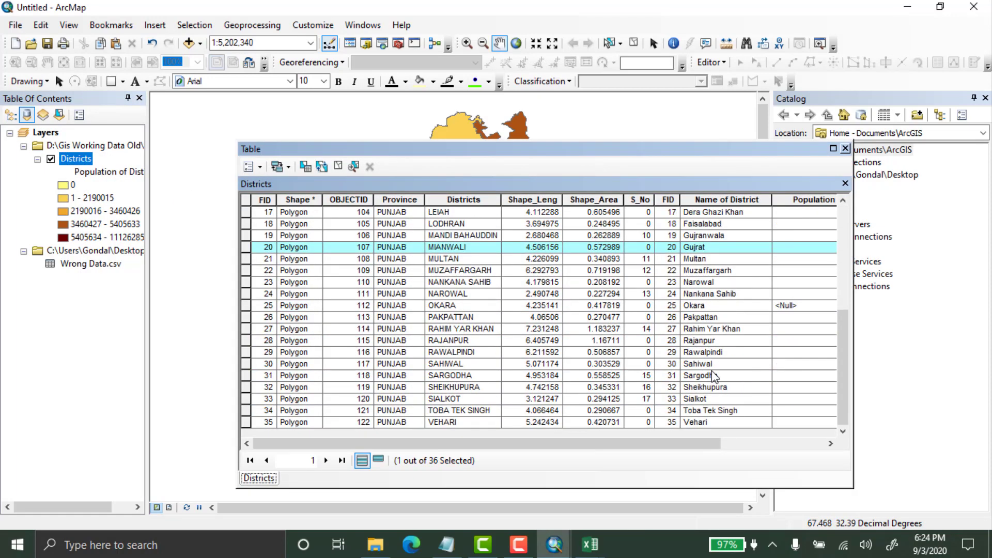
pyautogui.scroll(3, 715, 376)
pyautogui.scroll(-2, 713, 385)
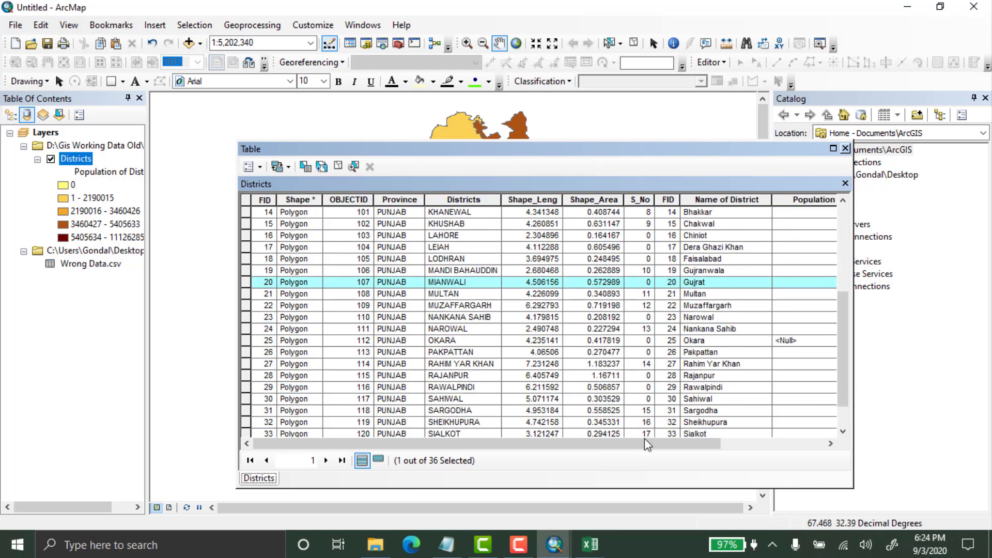
pyautogui.moveTo(645, 440); pyautogui.dragTo(385, 391)
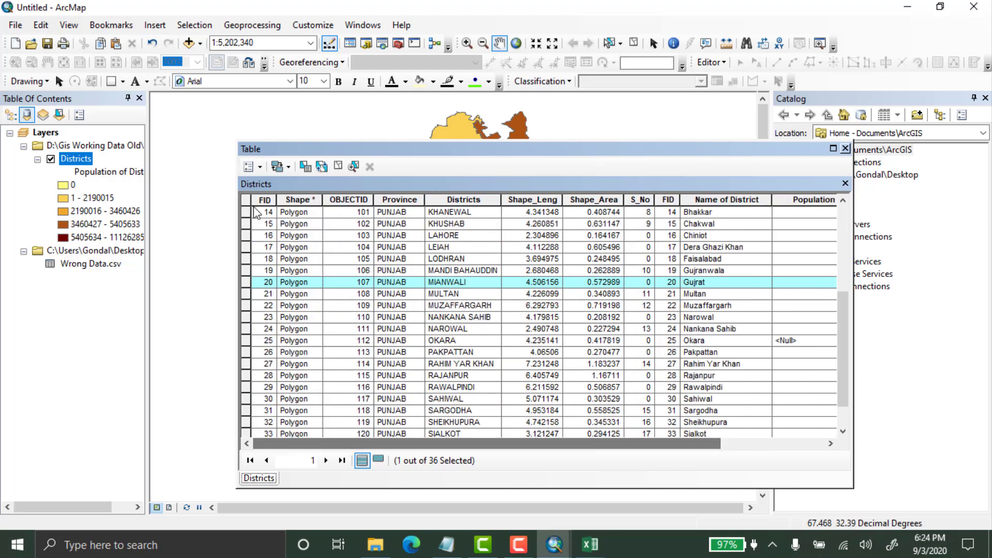
pyautogui.click(258, 169)
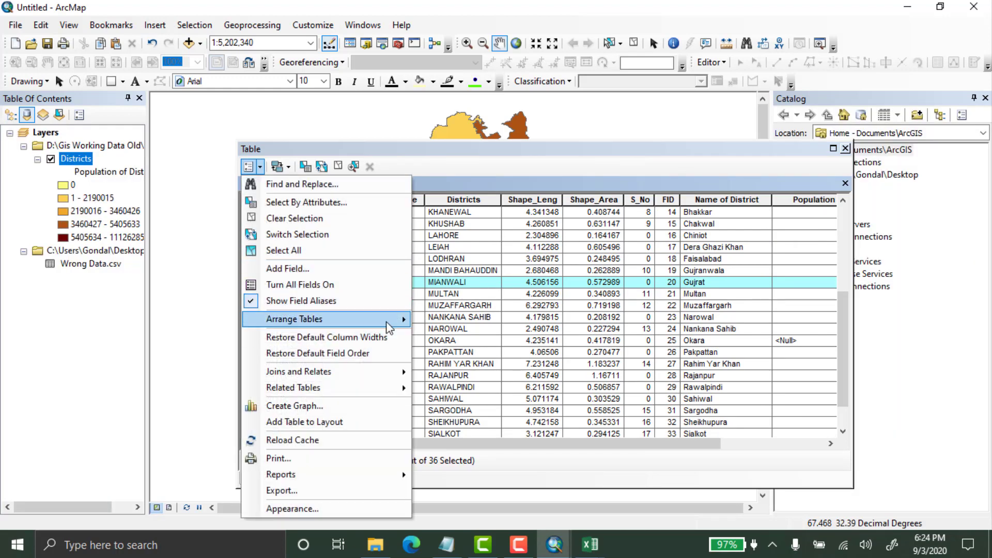
pyautogui.moveTo(386, 321)
pyautogui.click(845, 148)
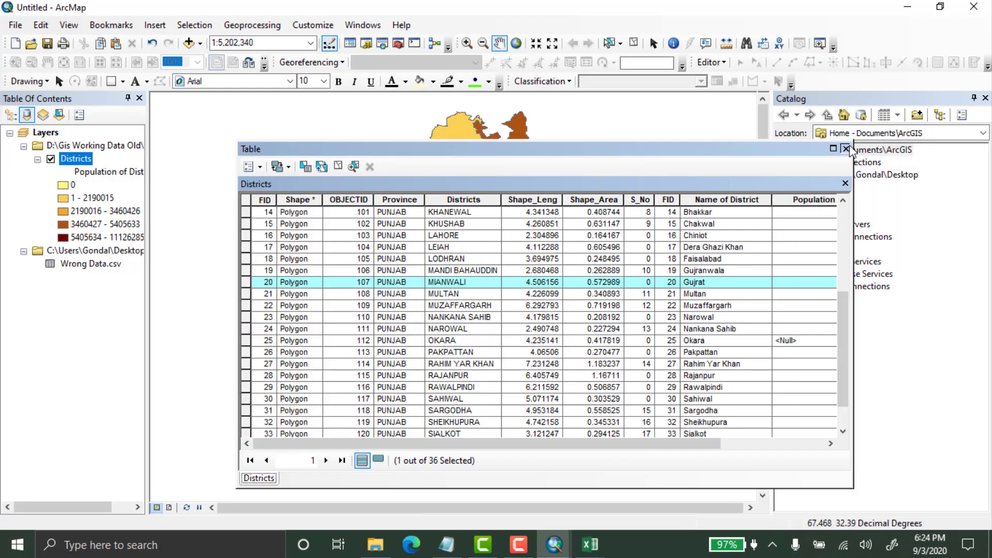
pyautogui.click(846, 149)
# Step: Compare the FINALLLLLLL.csv and Wrong Data.csv population maps in the two ArcMap sessions and view the FINALLLLLLL workbook in Excel
pyautogui.moveTo(543, 547)
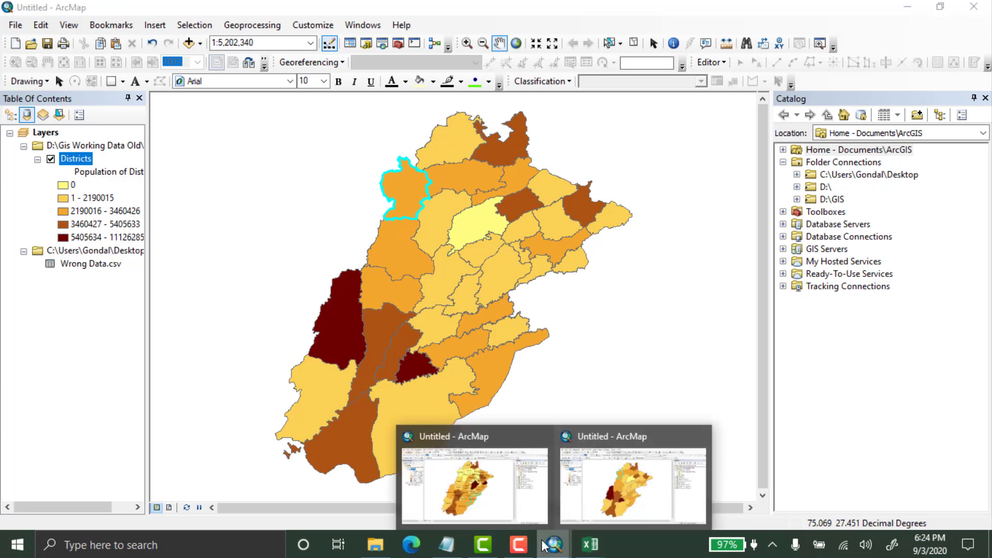
pyautogui.click(465, 495)
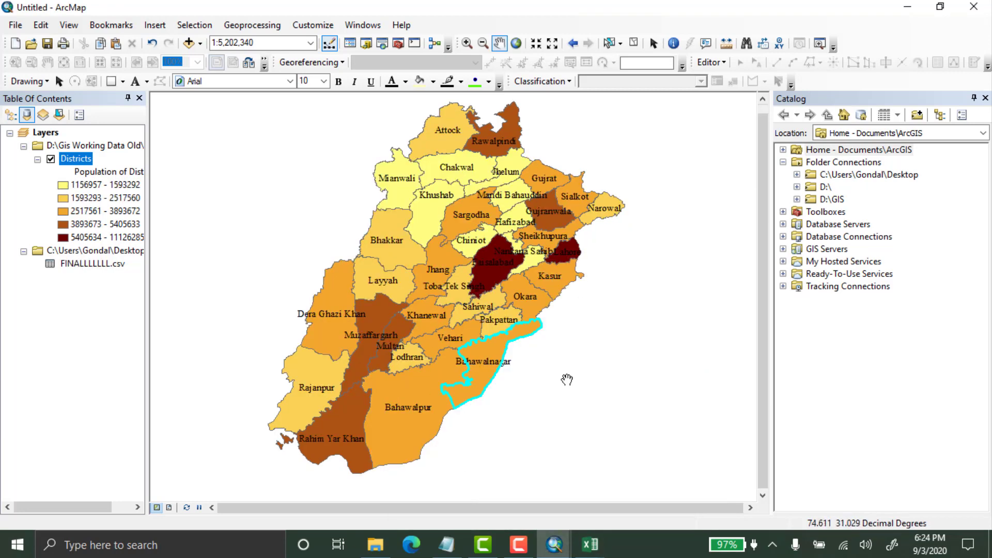
pyautogui.moveTo(554, 545)
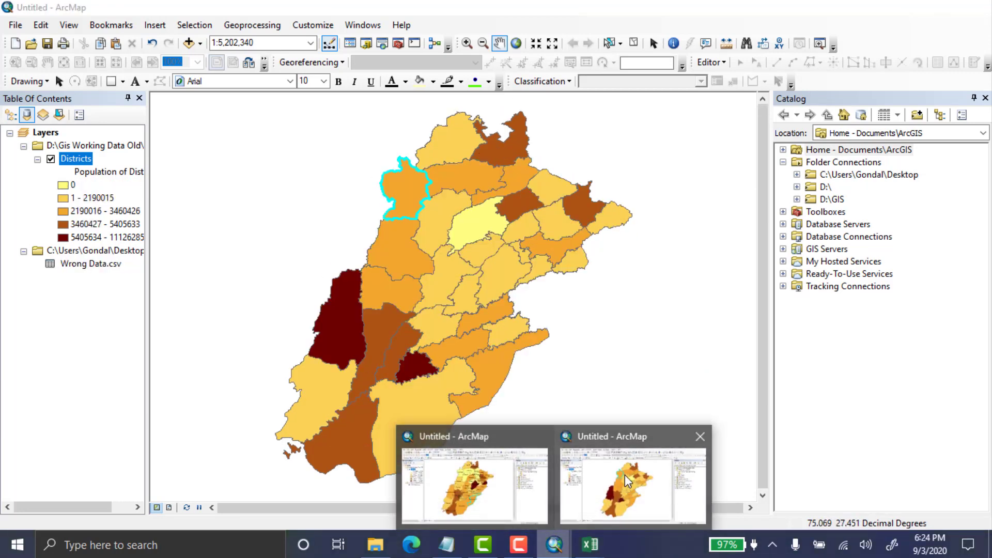
pyautogui.moveTo(610, 484)
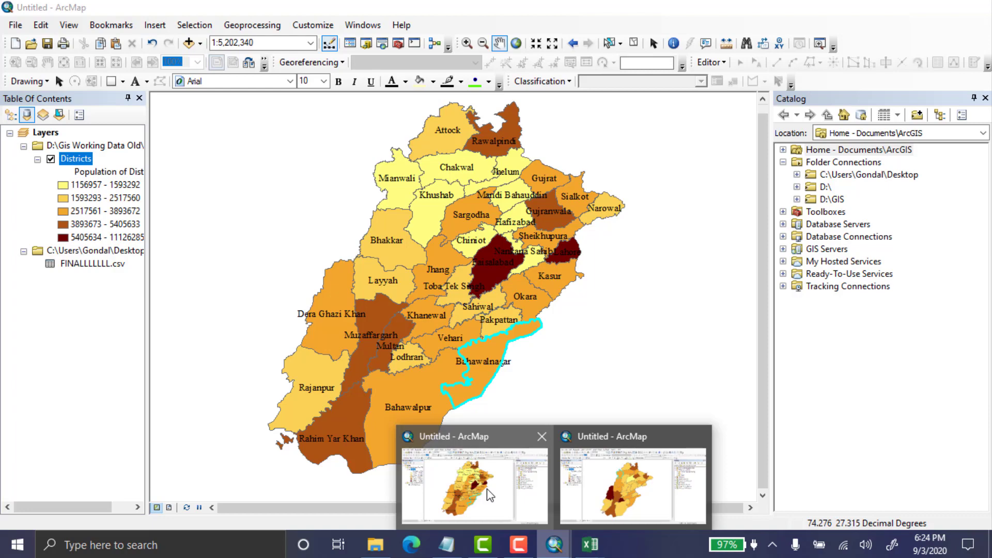
pyautogui.moveTo(613, 481)
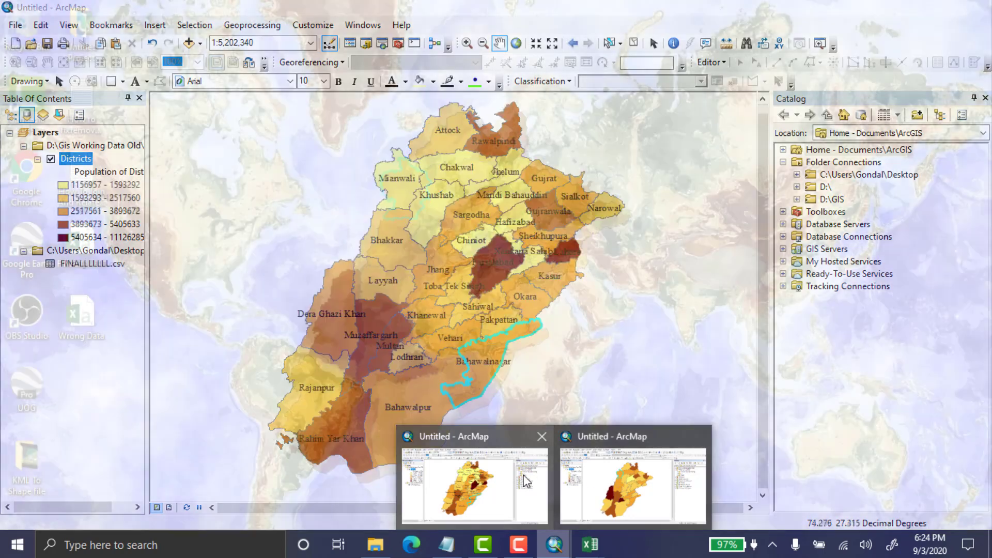
pyautogui.click(609, 477)
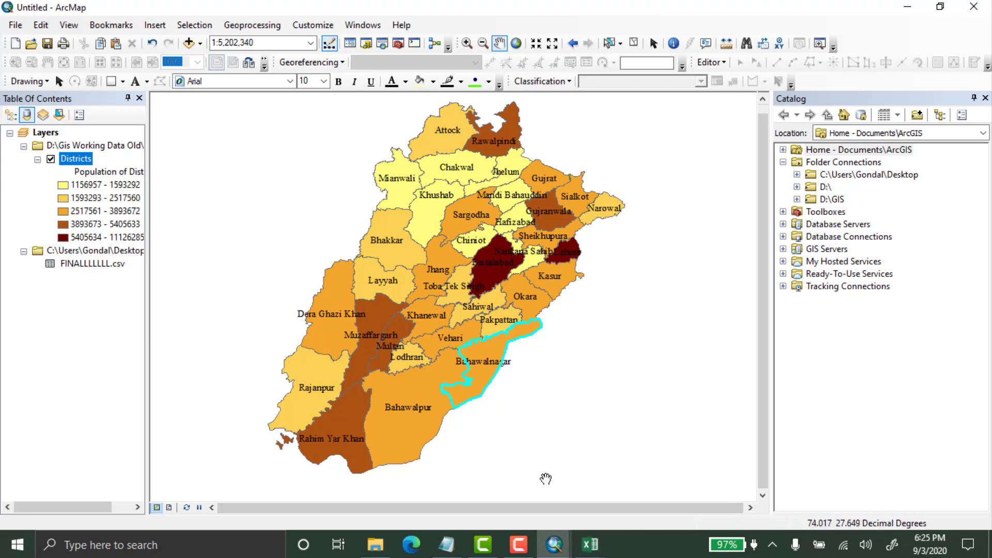
pyautogui.click(589, 544)
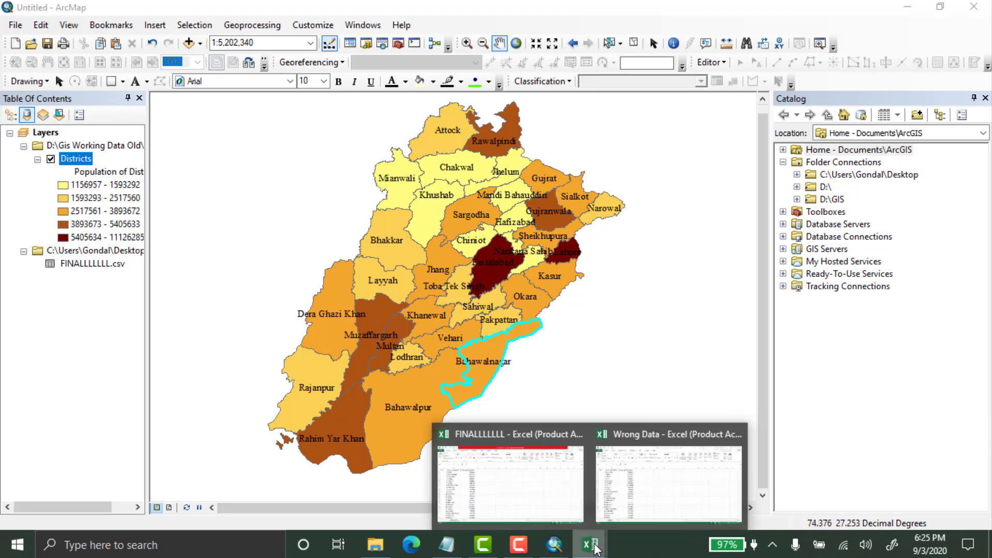
pyautogui.click(538, 474)
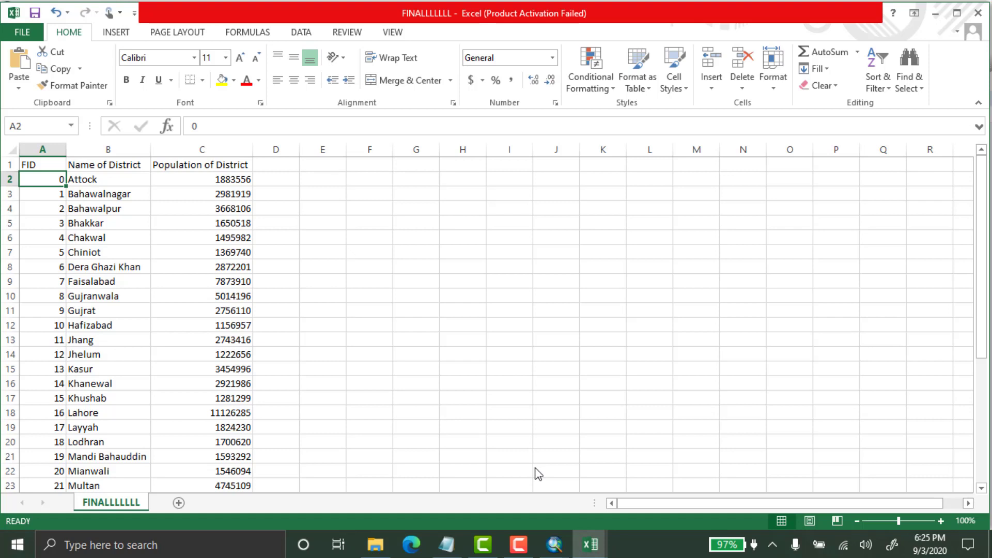
# Step: Minimize the Excel, ArcMap and Demo folder windows to show the desktop
pyautogui.click(935, 13)
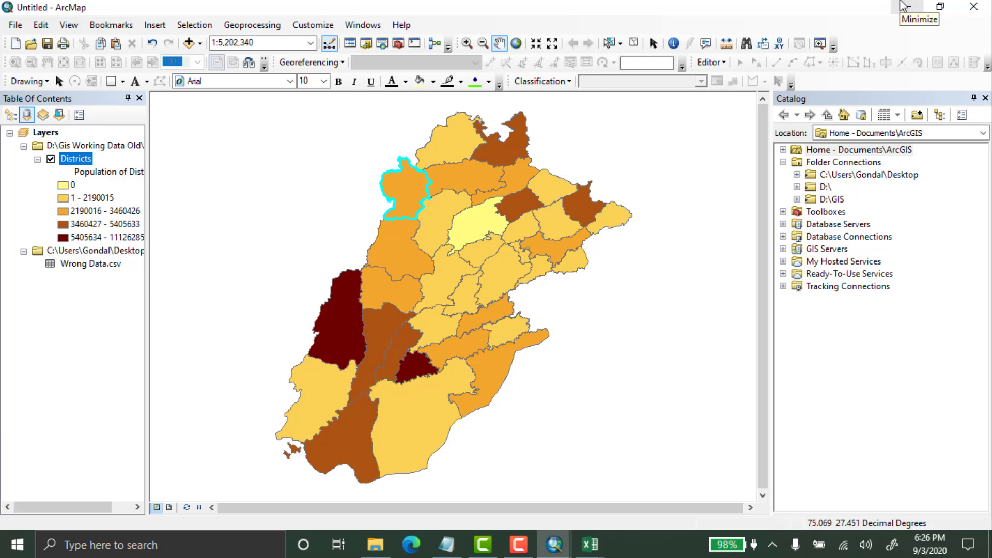
pyautogui.click(904, 7)
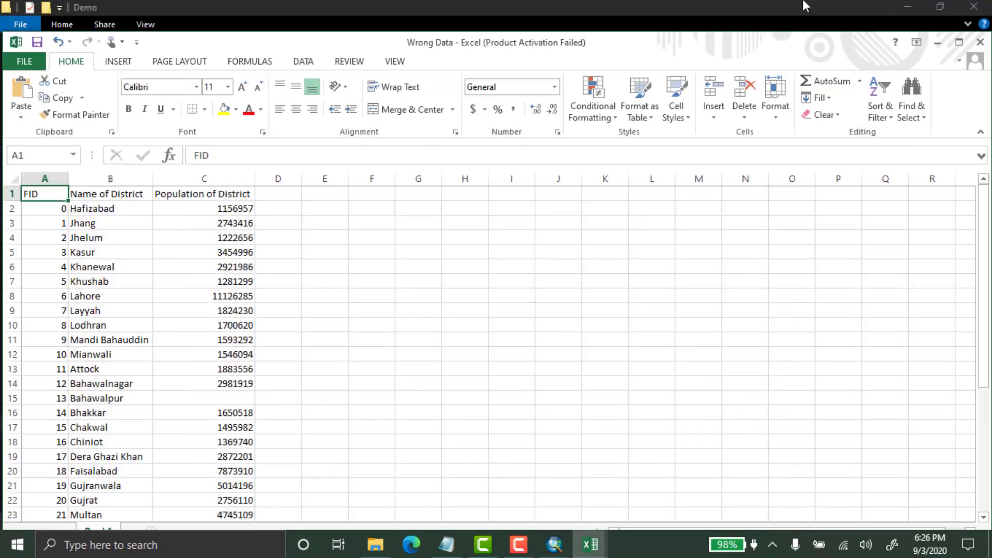
pyautogui.click(912, 5)
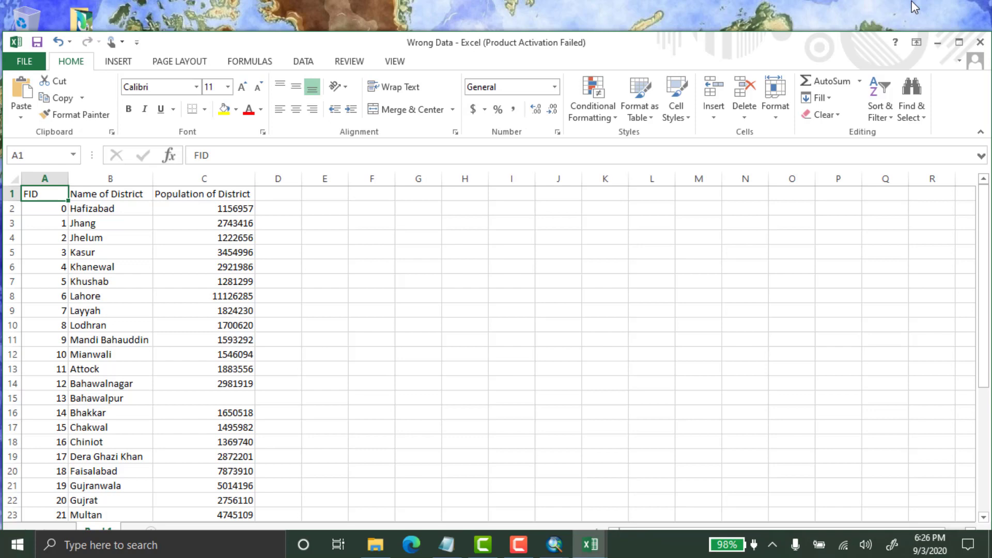
pyautogui.click(937, 43)
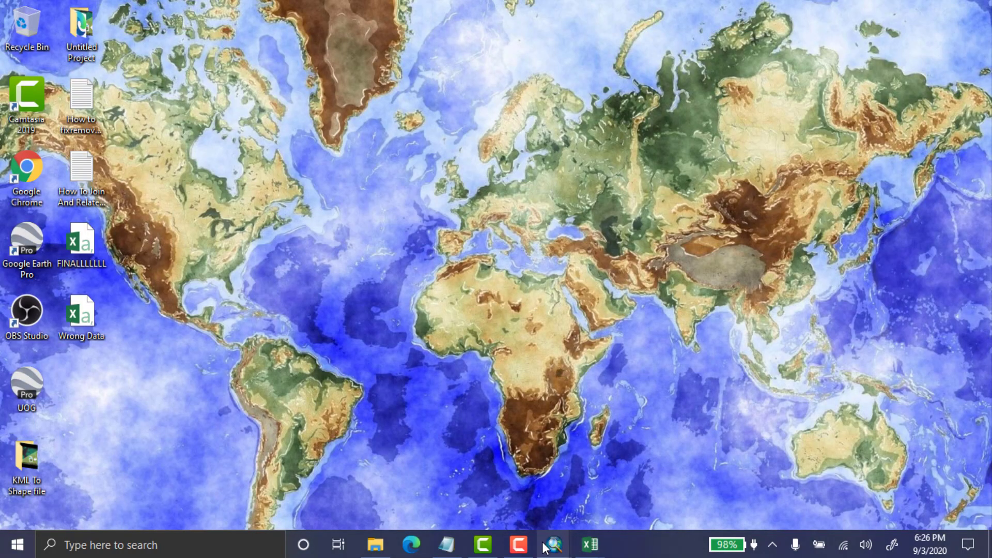
pyautogui.click(519, 544)
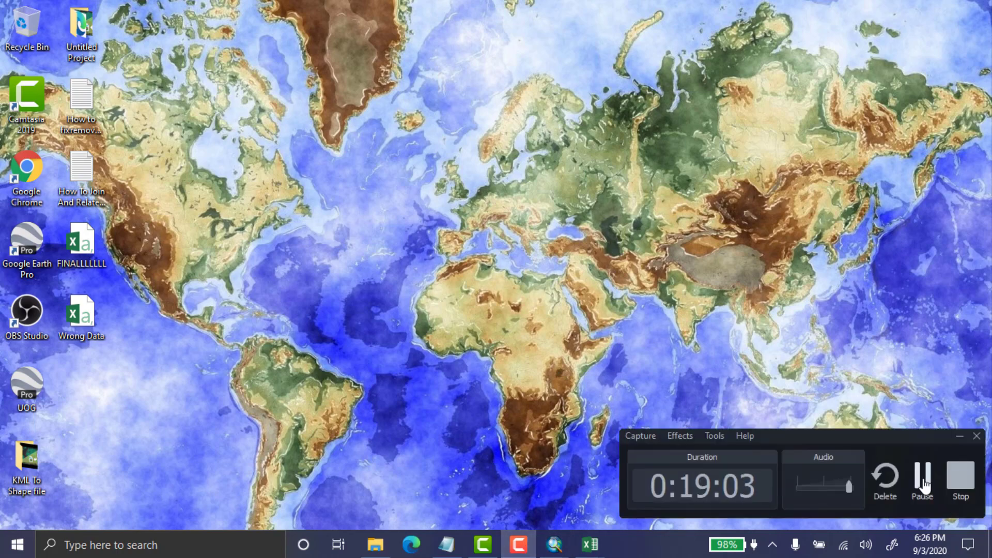